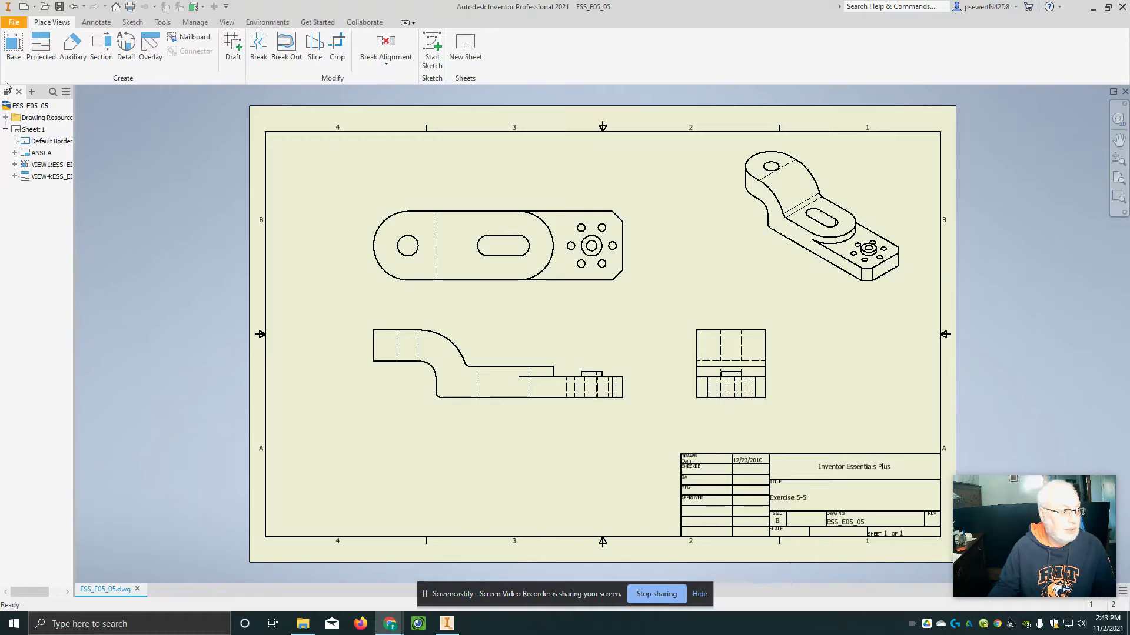
Try a center mark on the round hole at the rounded end of the top view and undo it
{"action": "left_click", "coordinate": [97, 22]}
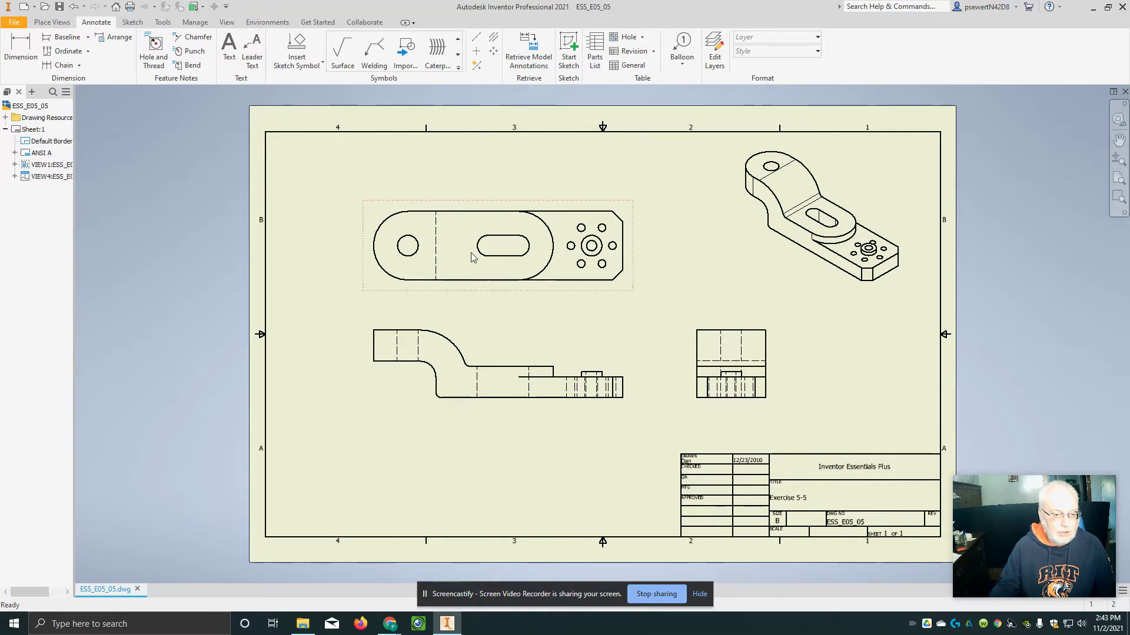
{"action": "scroll", "coordinate": [470, 257], "scroll_direction": "up", "scroll_amount": 3}
{"action": "scroll", "coordinate": [471, 257], "scroll_direction": "down", "scroll_amount": 10}
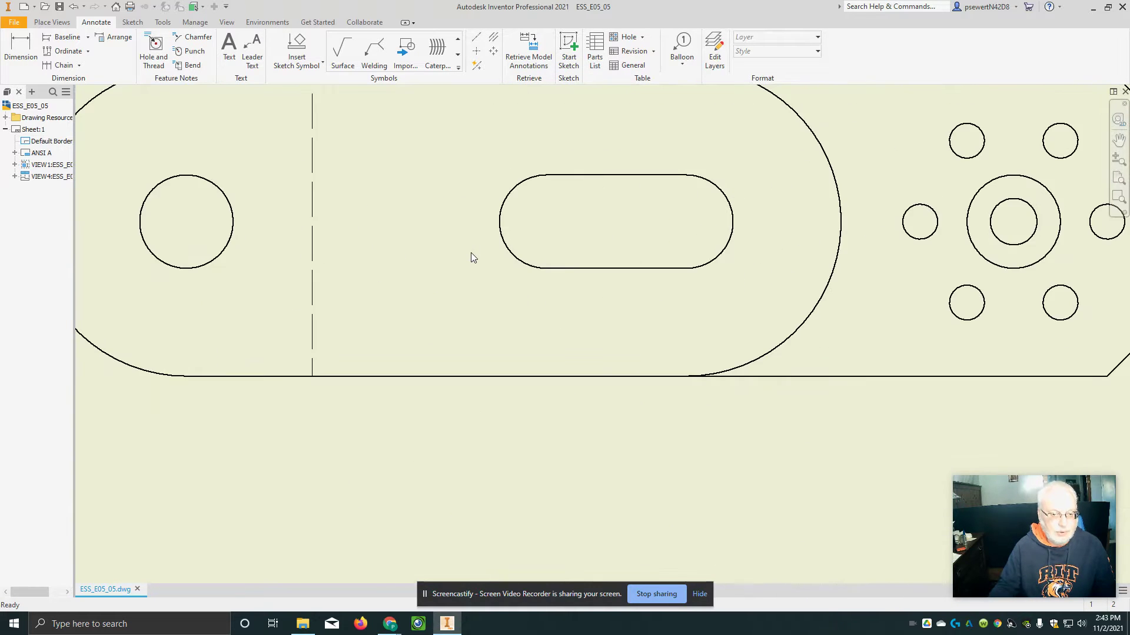
{"action": "scroll", "coordinate": [471, 254], "scroll_direction": "up", "scroll_amount": 5}
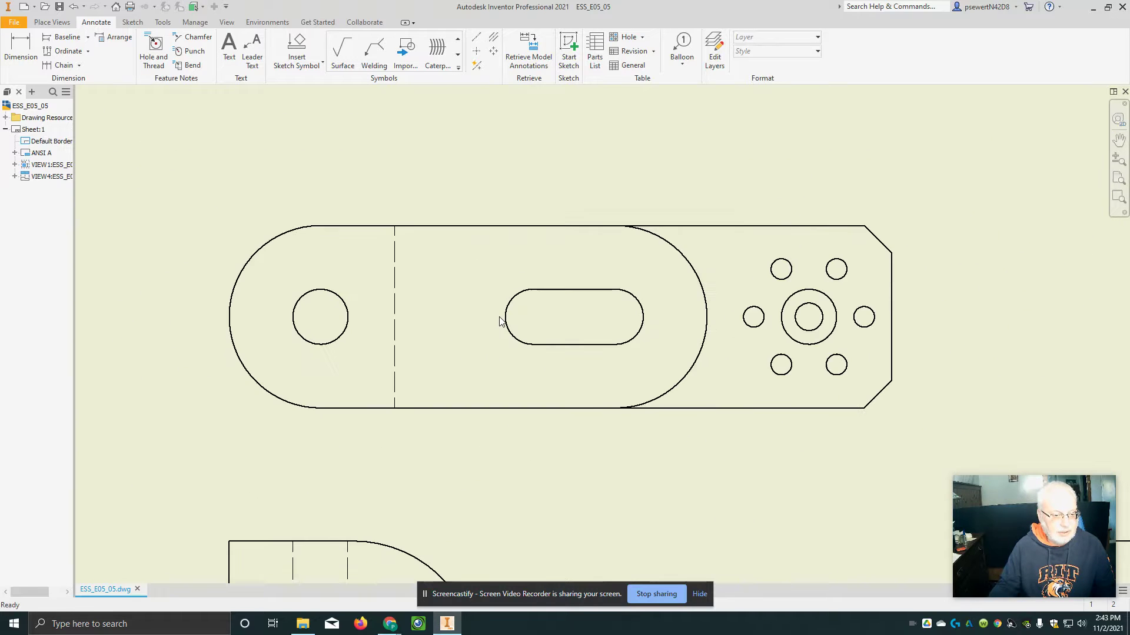
{"action": "mouse_move", "coordinate": [494, 287]}
{"action": "middle_mouse_down"}
{"action": "mouse_move", "coordinate": [512, 257]}
{"action": "mouse_move", "coordinate": [517, 197]}
{"action": "middle_mouse_up"}
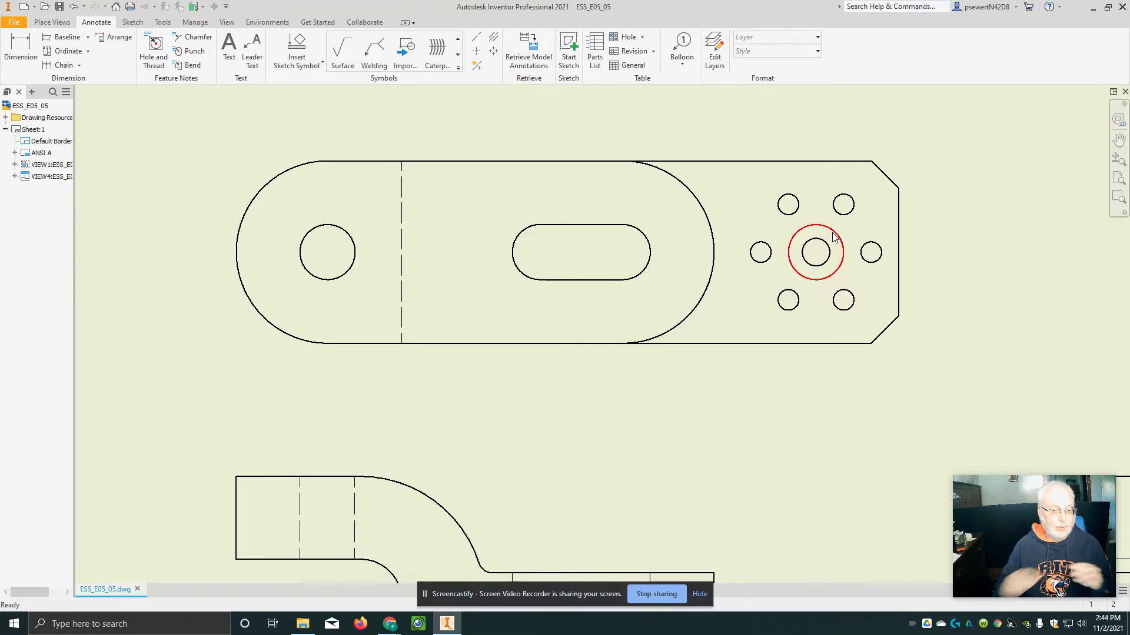
{"action": "left_click", "coordinate": [477, 53]}
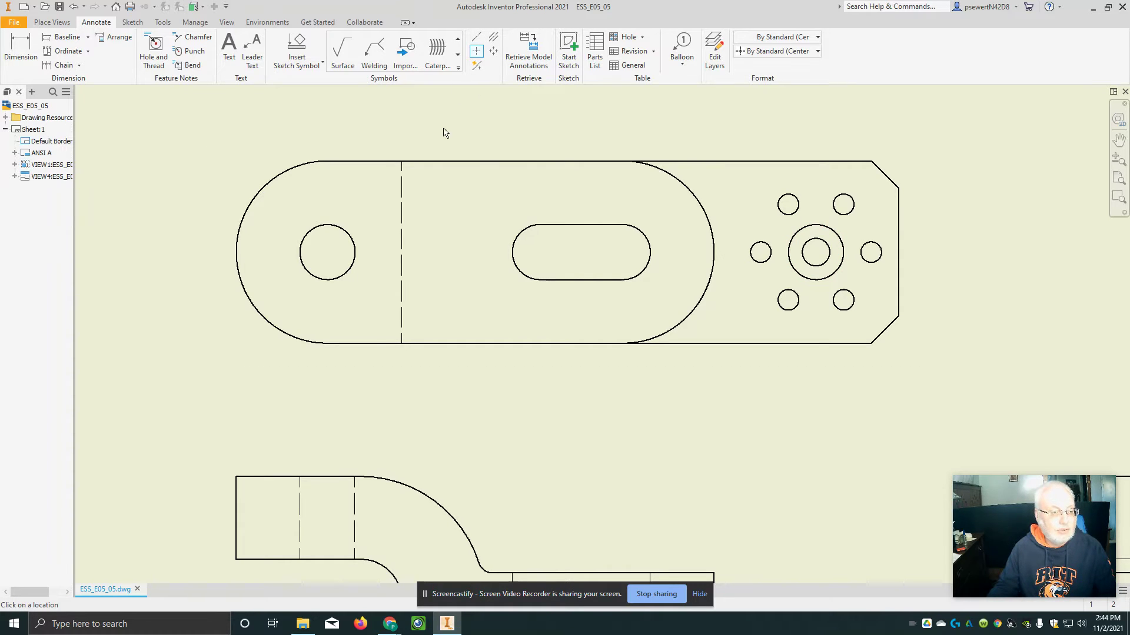
{"action": "left_click", "coordinate": [342, 226]}
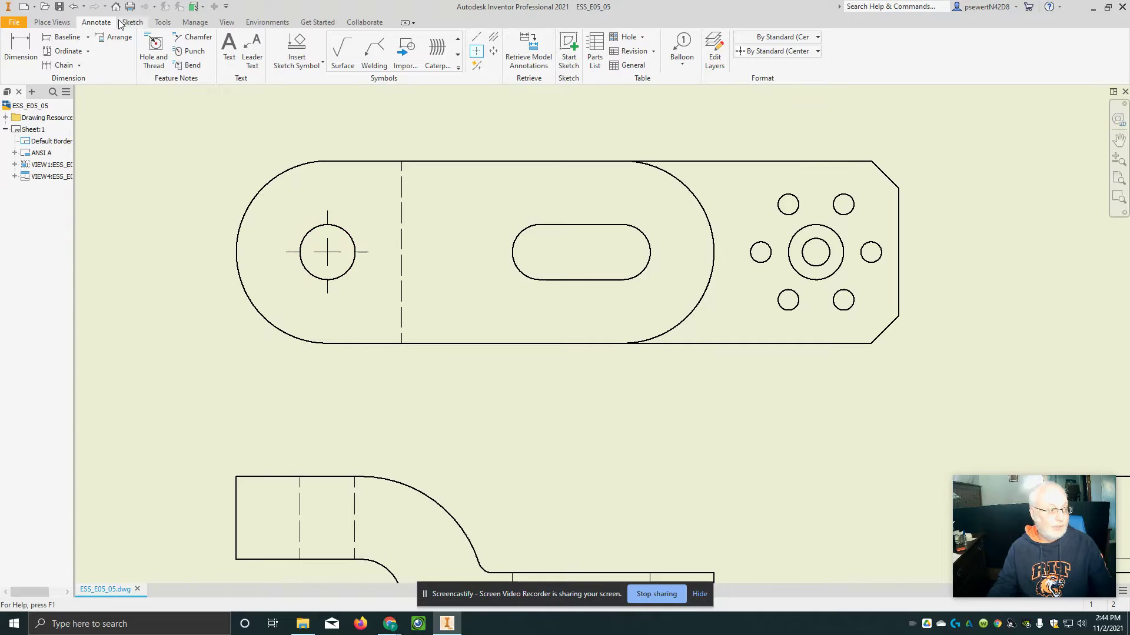
{"action": "left_click", "coordinate": [74, 8]}
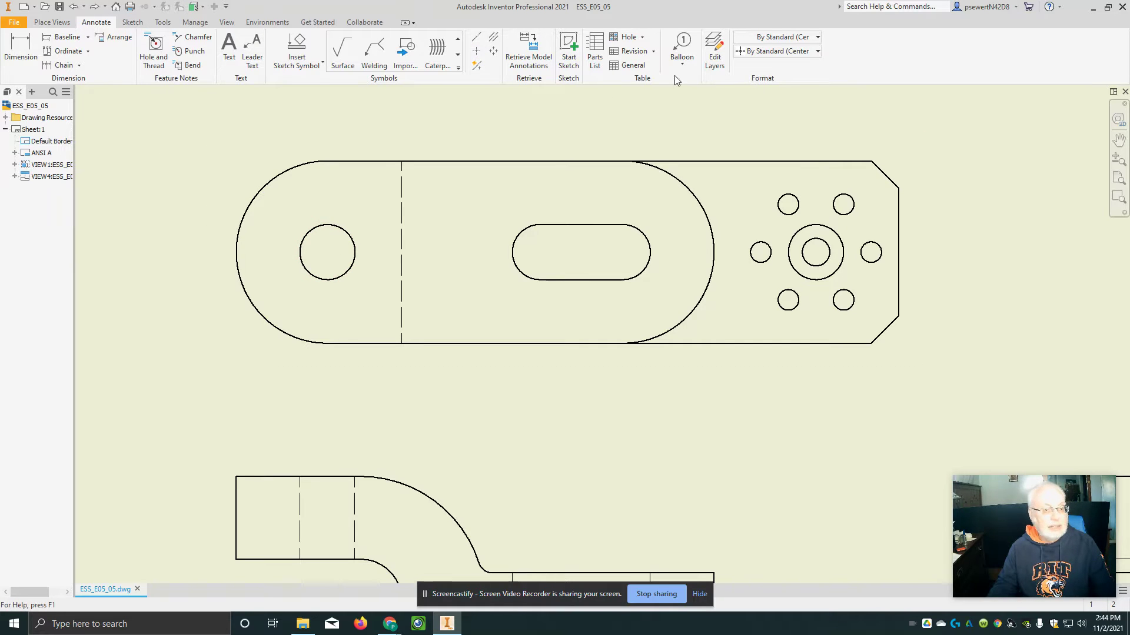
Try a center mark on the outer arc of the rounded end in the top view and undo it
{"action": "left_click", "coordinate": [477, 53]}
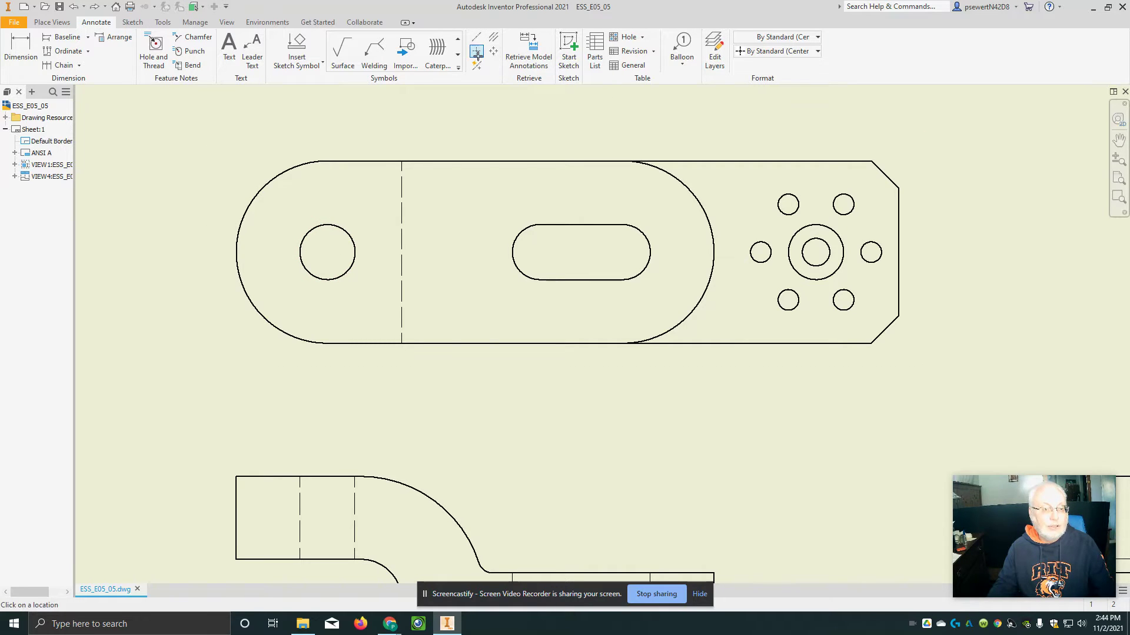
{"action": "left_click", "coordinate": [244, 209]}
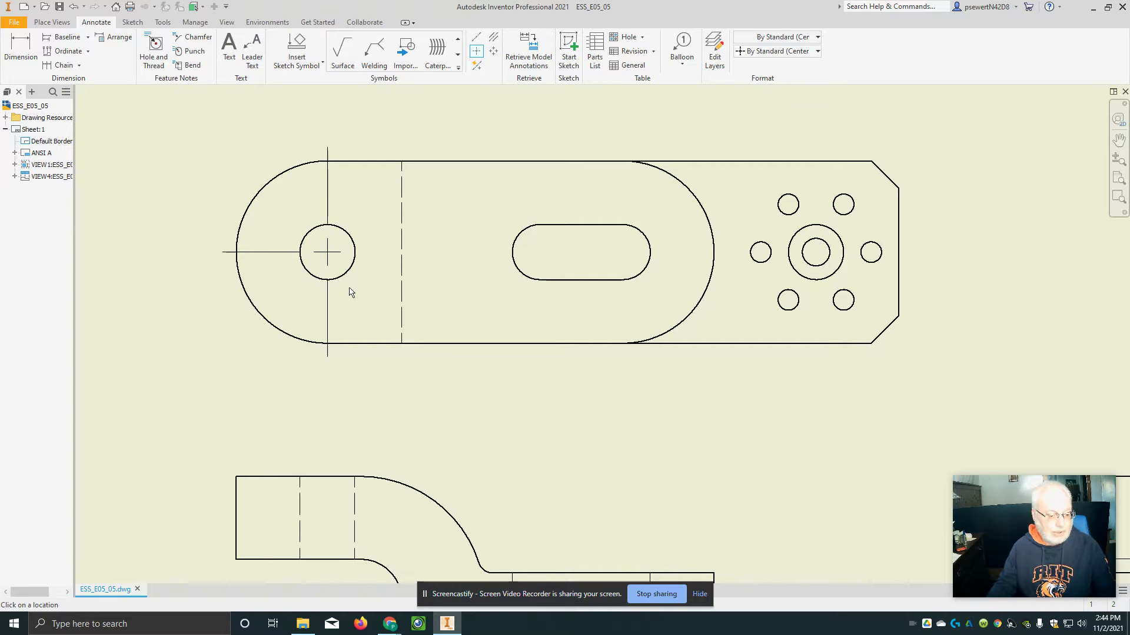
{"action": "key", "text": "Escape"}
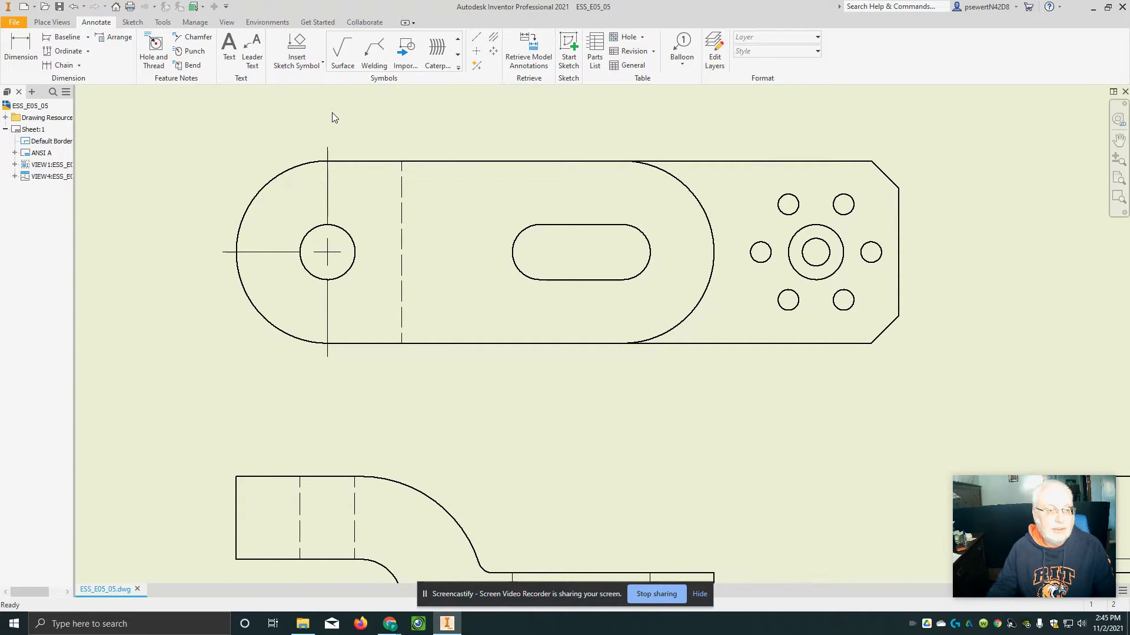
{"action": "left_click", "coordinate": [73, 7]}
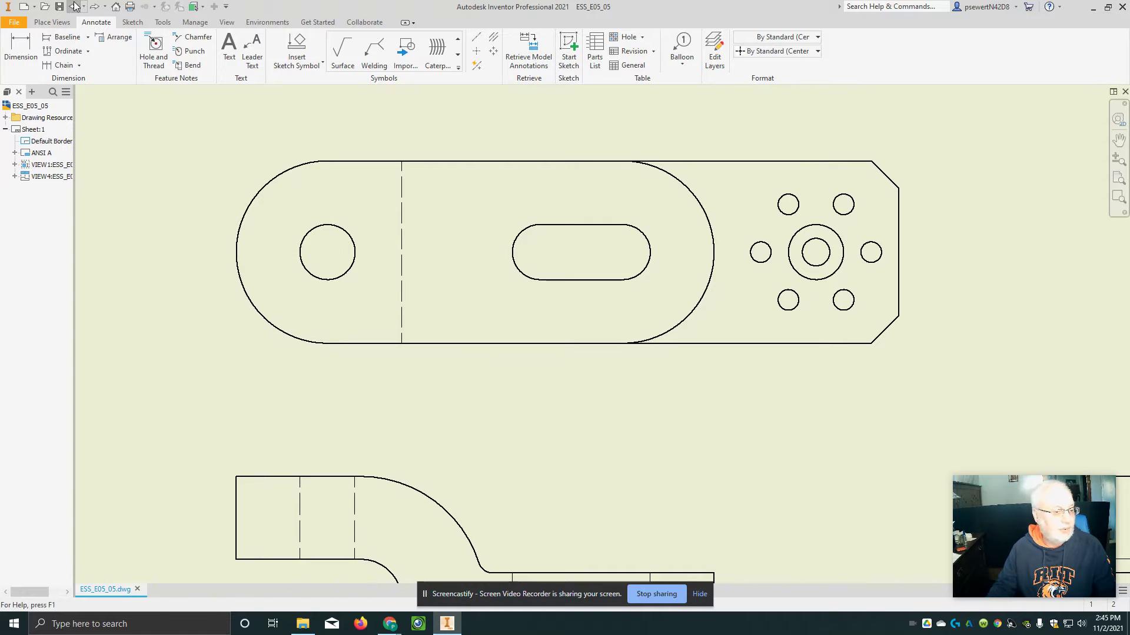
Place a center mark on the round hole in the top view and extend its lines past the outer edges and the hidden line
{"action": "left_click", "coordinate": [477, 52]}
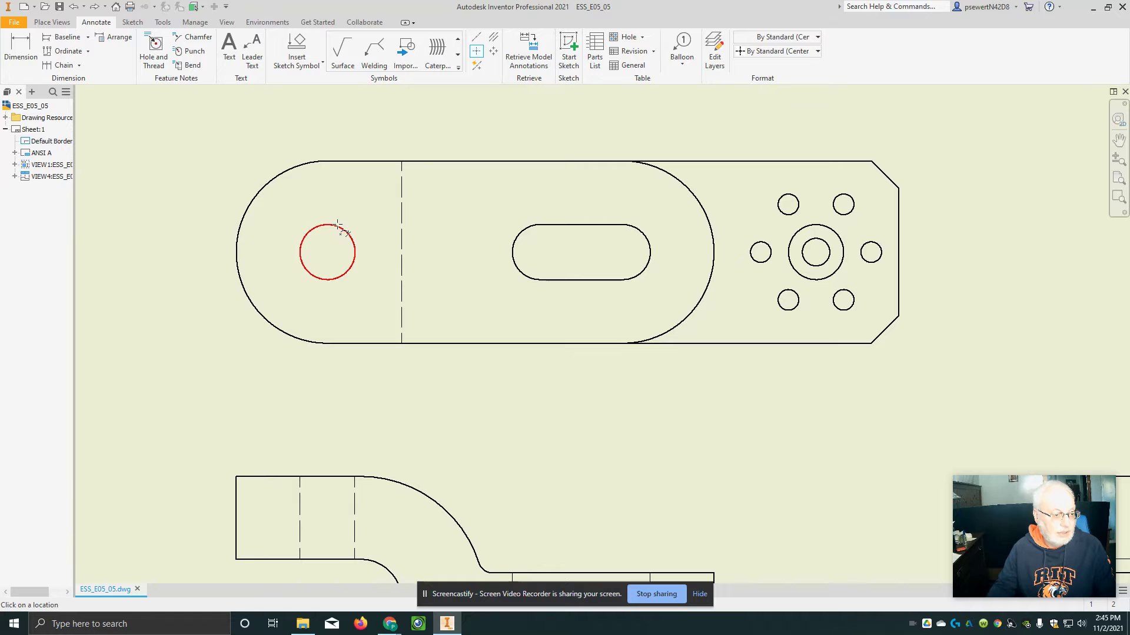
{"action": "left_click", "coordinate": [338, 224]}
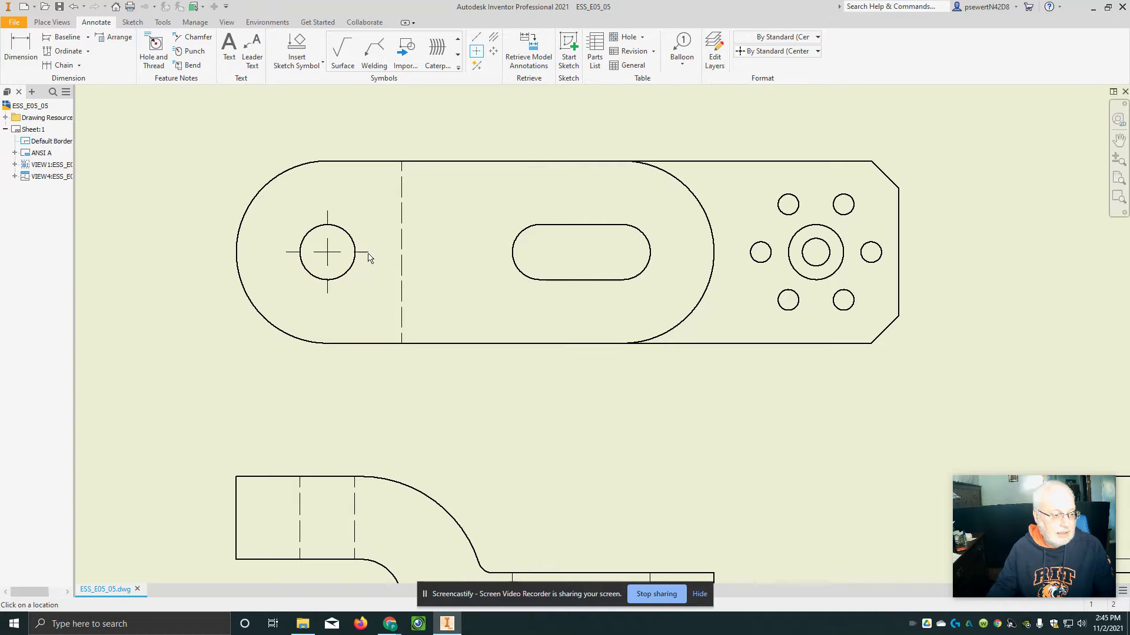
{"action": "key", "text": "Escape"}
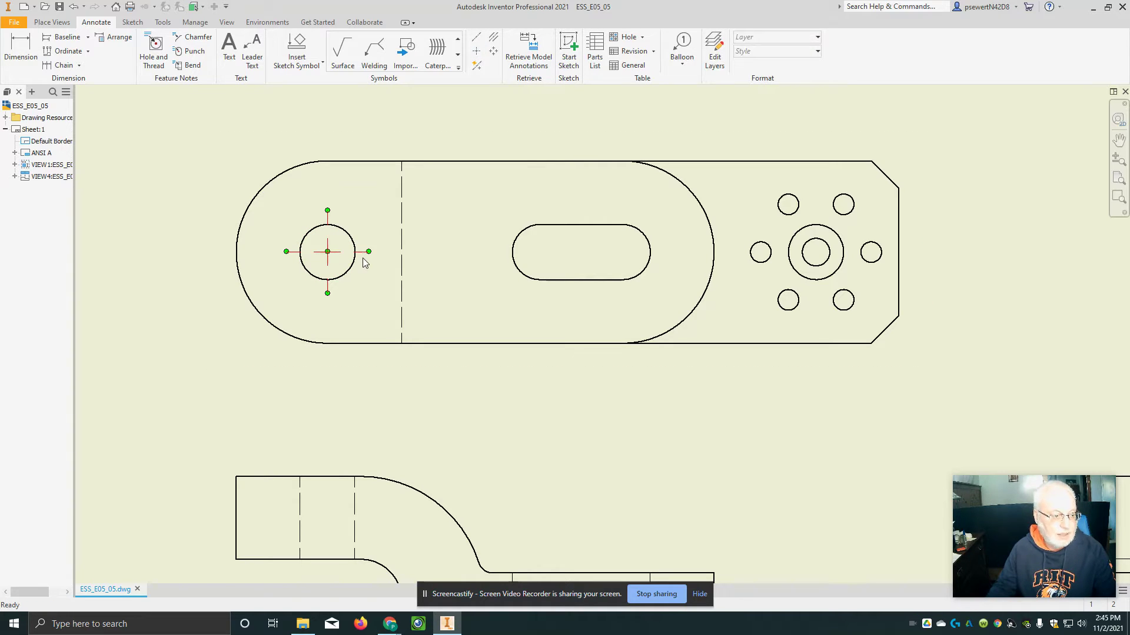
{"action": "left_click", "coordinate": [364, 253]}
{"action": "left_click_drag", "start_coordinate": [369, 252], "coordinate": [423, 251]}
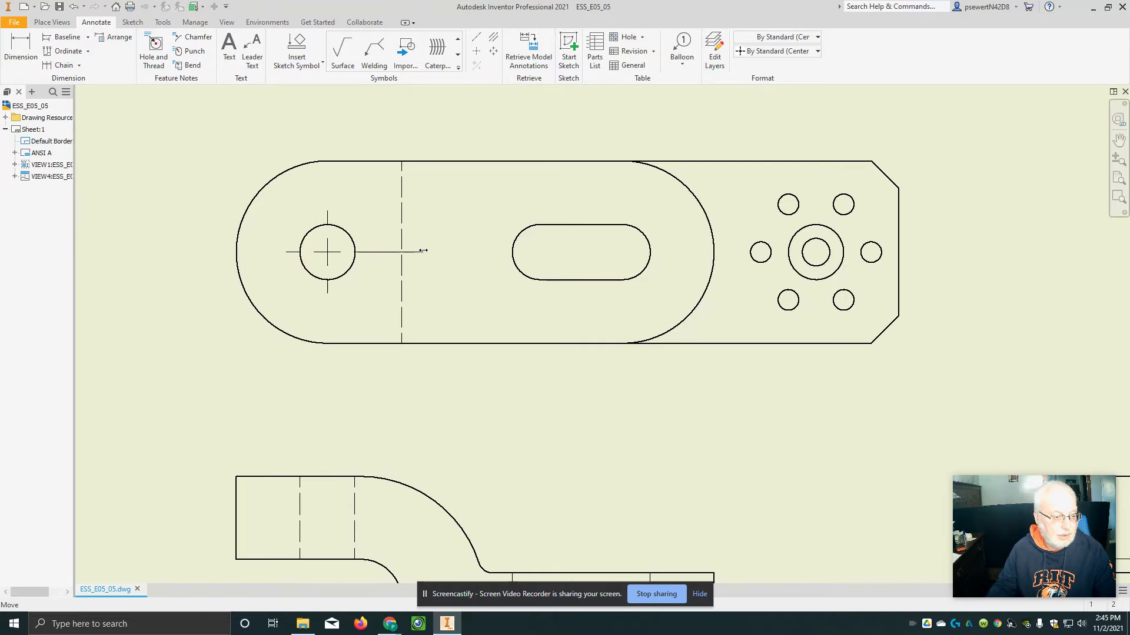
{"action": "left_click_drag", "start_coordinate": [327, 210], "coordinate": [340, 153]}
{"action": "left_click_drag", "start_coordinate": [327, 291], "coordinate": [327, 353]}
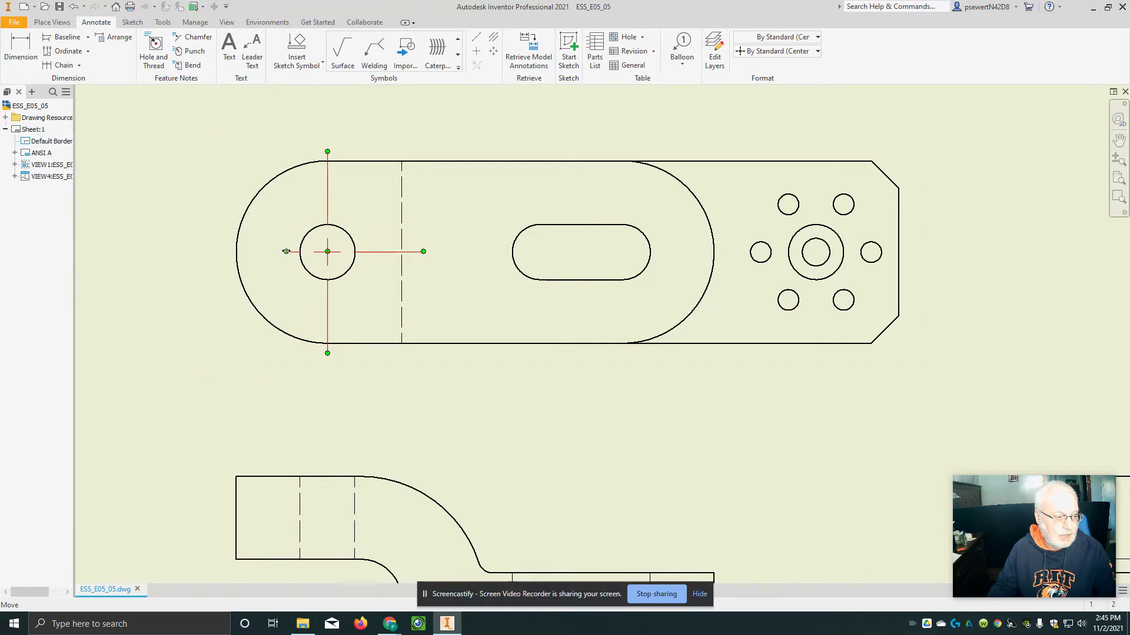
{"action": "left_click_drag", "start_coordinate": [287, 251], "coordinate": [222, 251]}
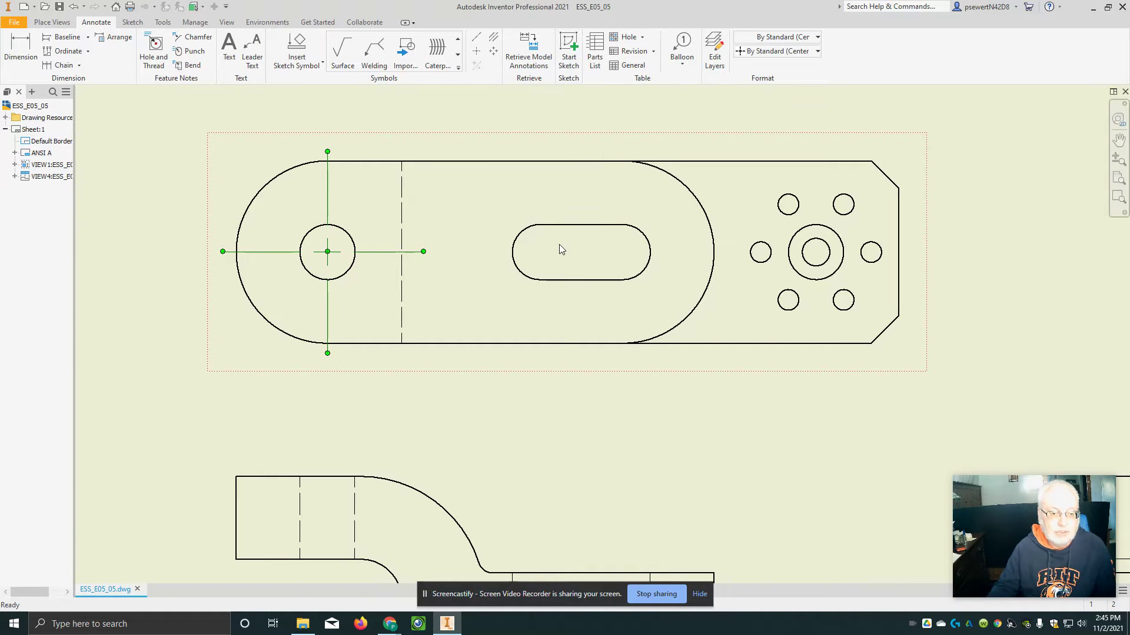
Try center marks on both end arcs of the slot in the top view and undo them
{"action": "left_click", "coordinate": [477, 52]}
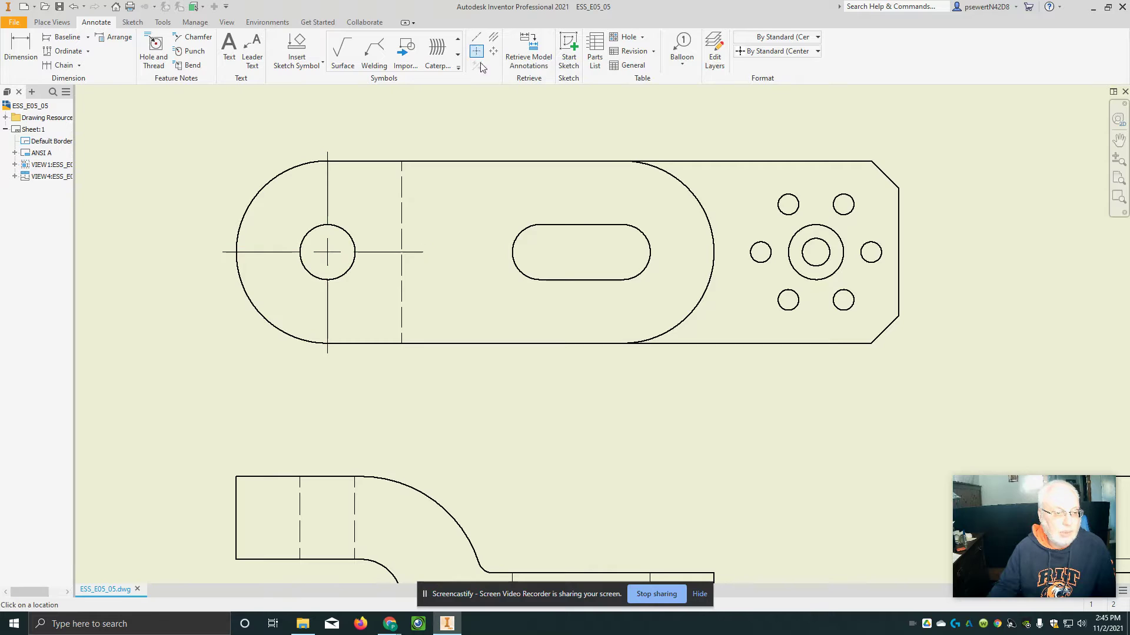
{"action": "left_click", "coordinate": [524, 229]}
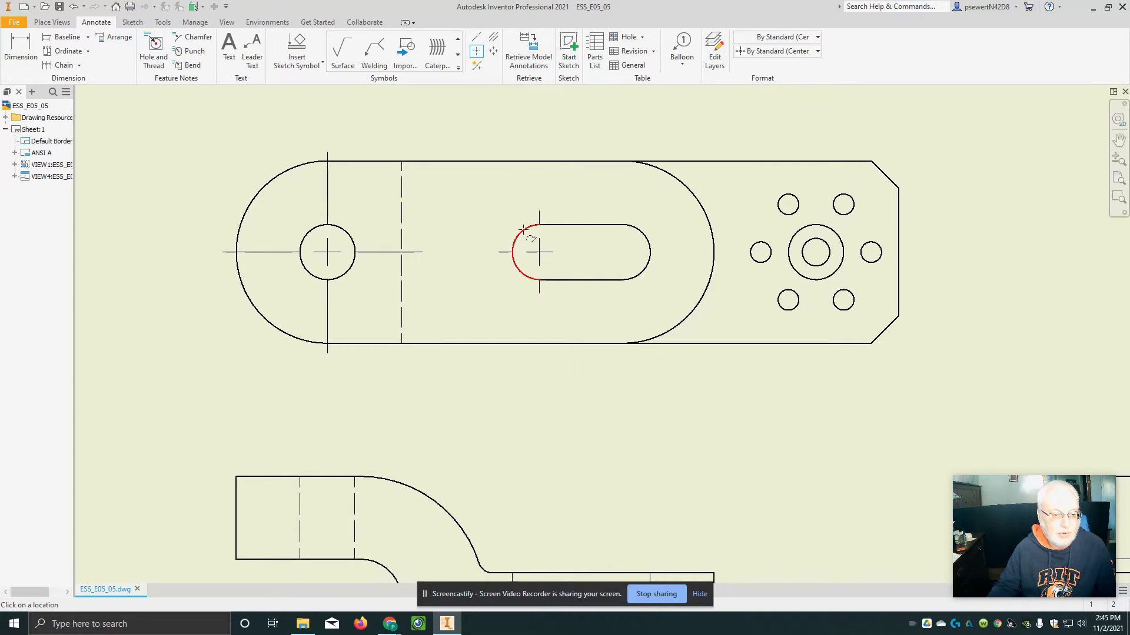
{"action": "left_click", "coordinate": [640, 231]}
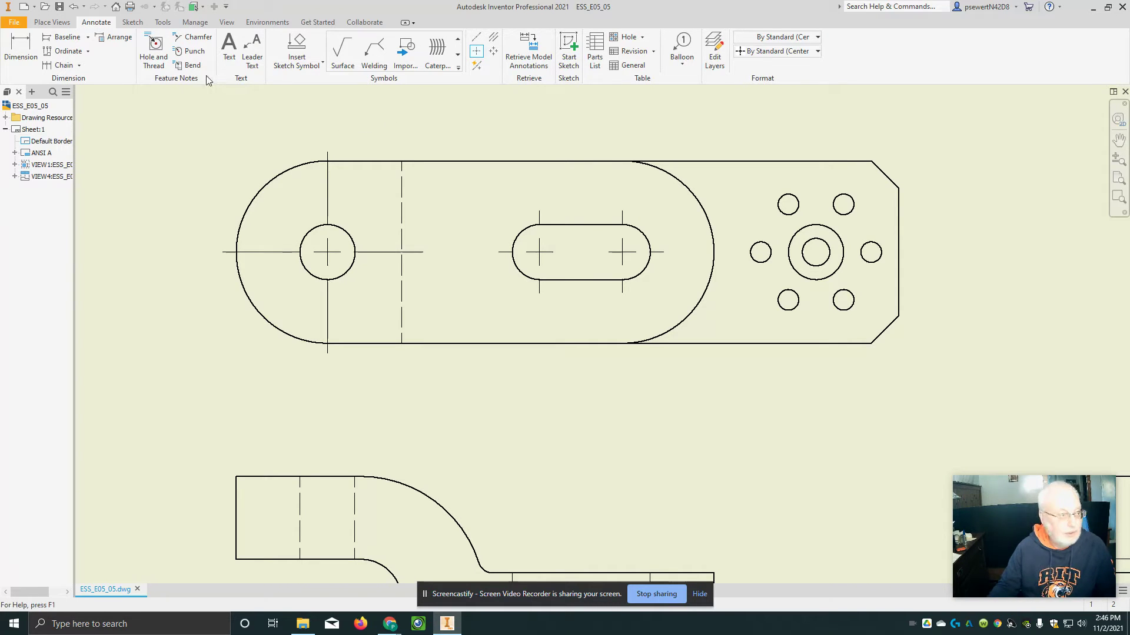
{"action": "left_click", "coordinate": [74, 11]}
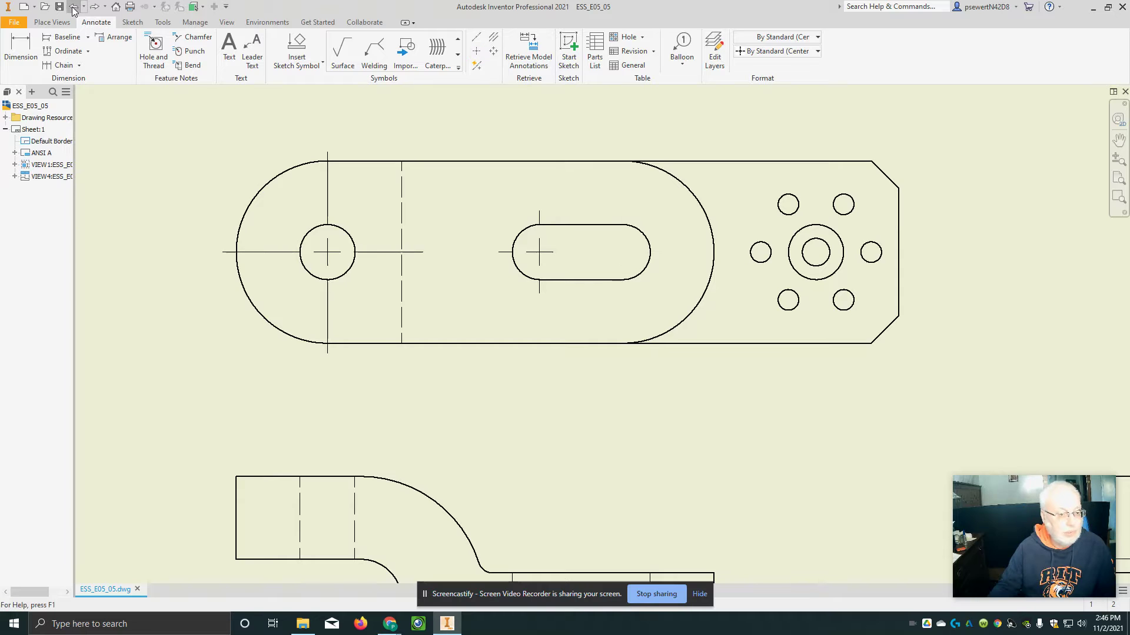
{"action": "left_click", "coordinate": [74, 11]}
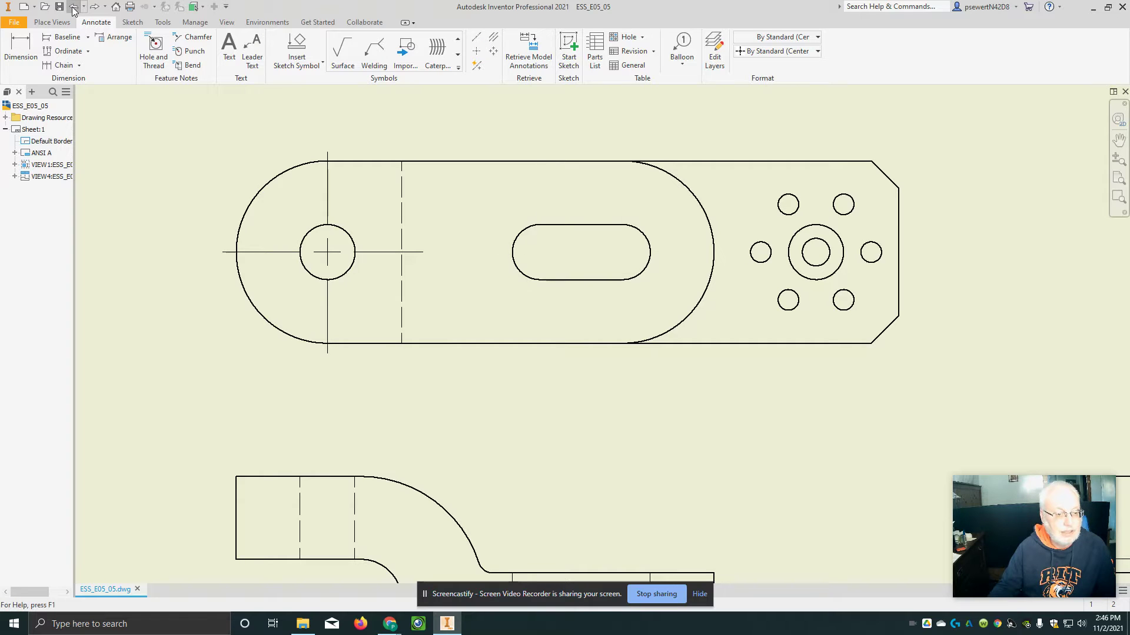
Place center marks on both end arcs of the slot in the top view
{"action": "left_click", "coordinate": [477, 51]}
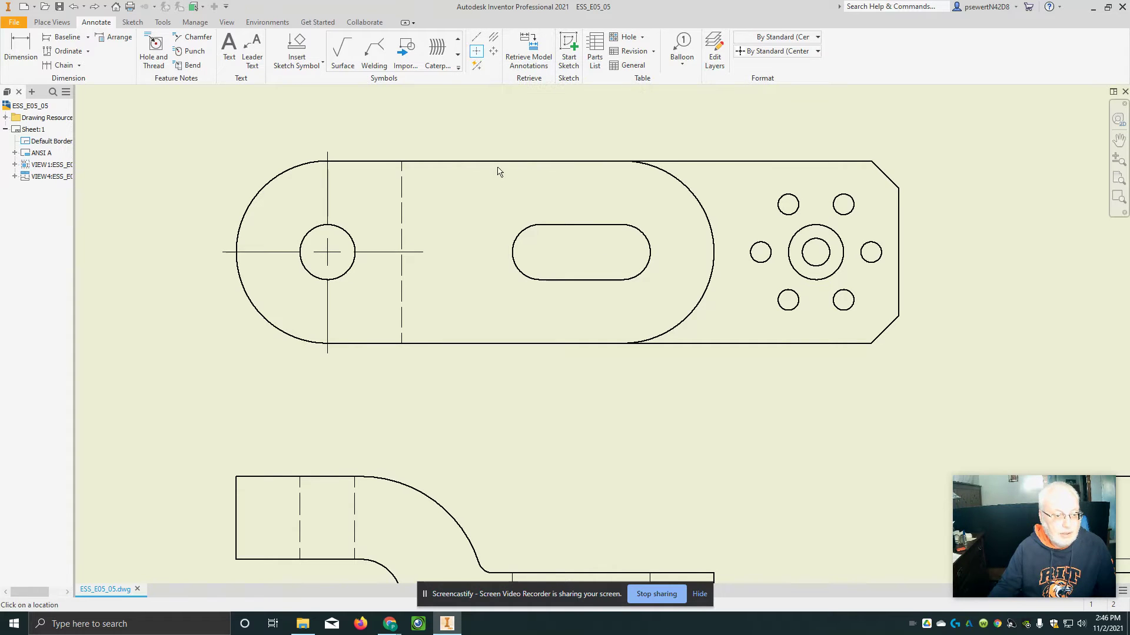
{"action": "left_click", "coordinate": [514, 239]}
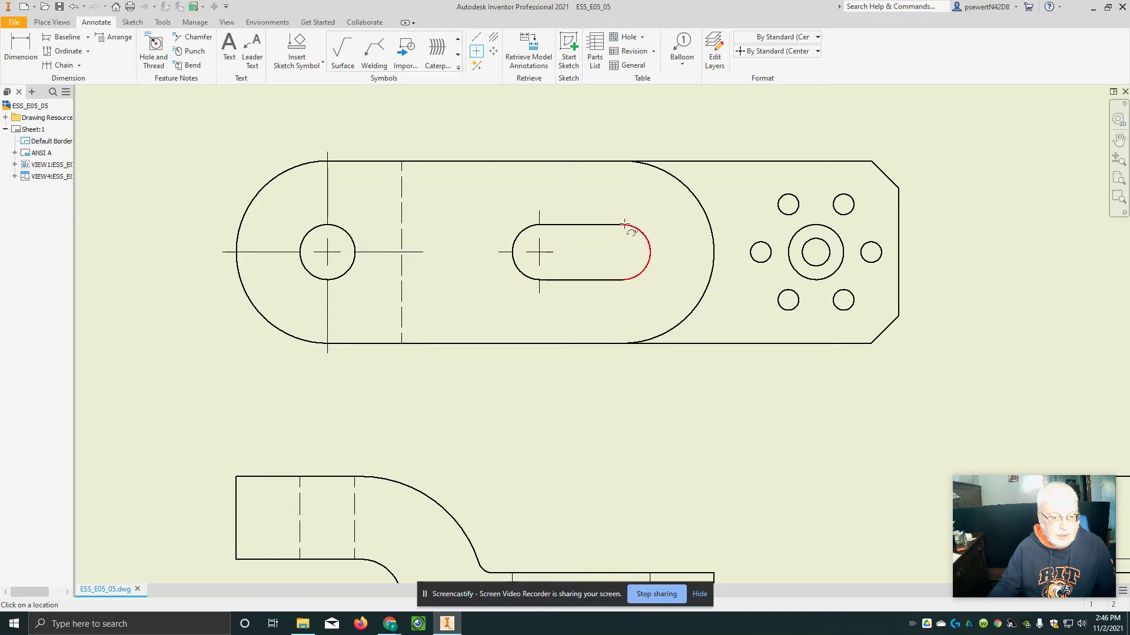
{"action": "left_click", "coordinate": [643, 239]}
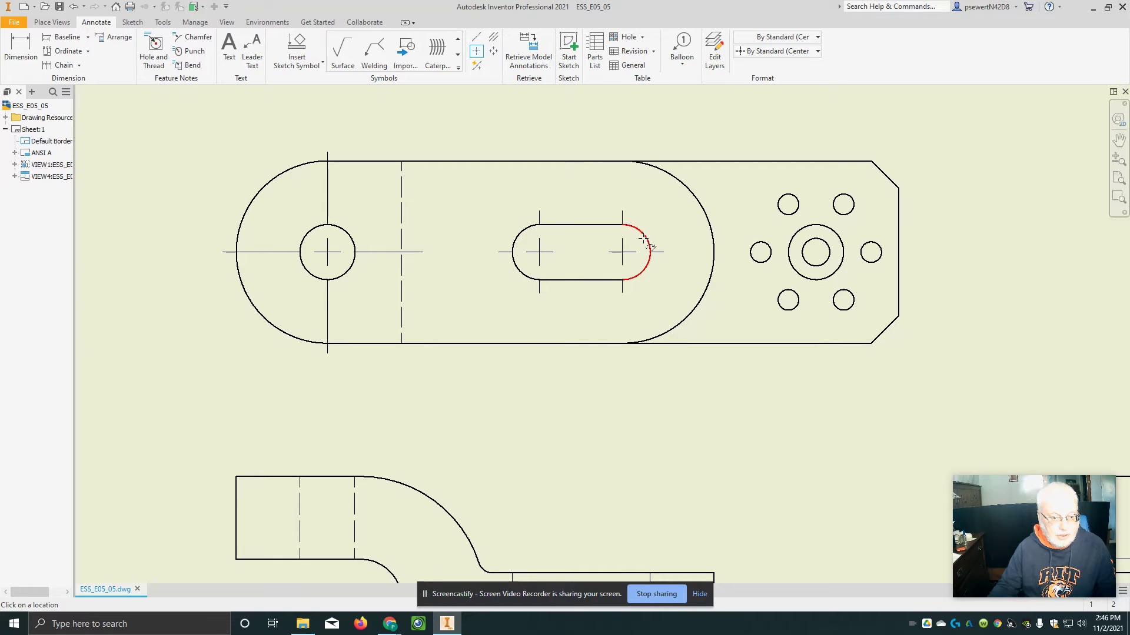
{"action": "right_click", "coordinate": [574, 248]}
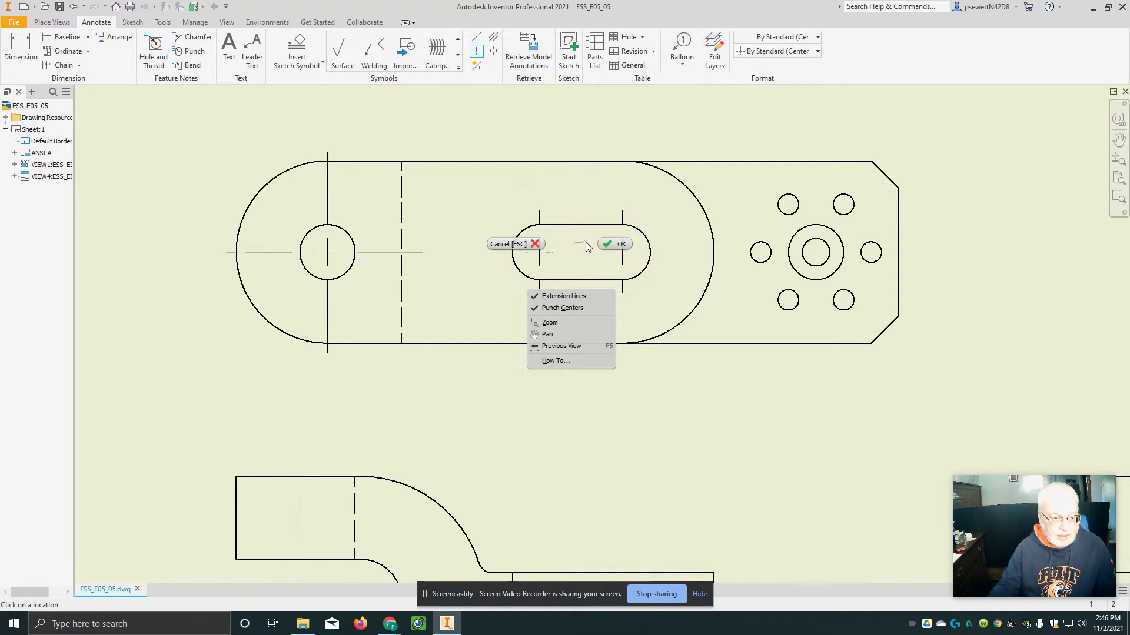
{"action": "left_click", "coordinate": [615, 244]}
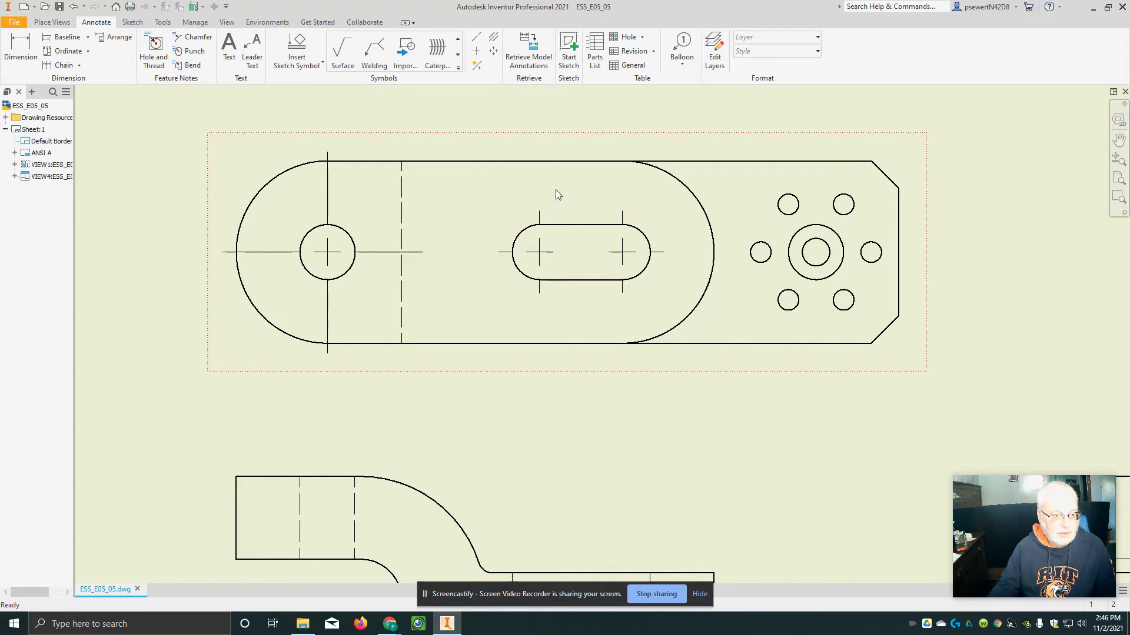
Add a centerline bisector between the two straight edges of the slot to link its center marks
{"action": "left_click", "coordinate": [493, 38]}
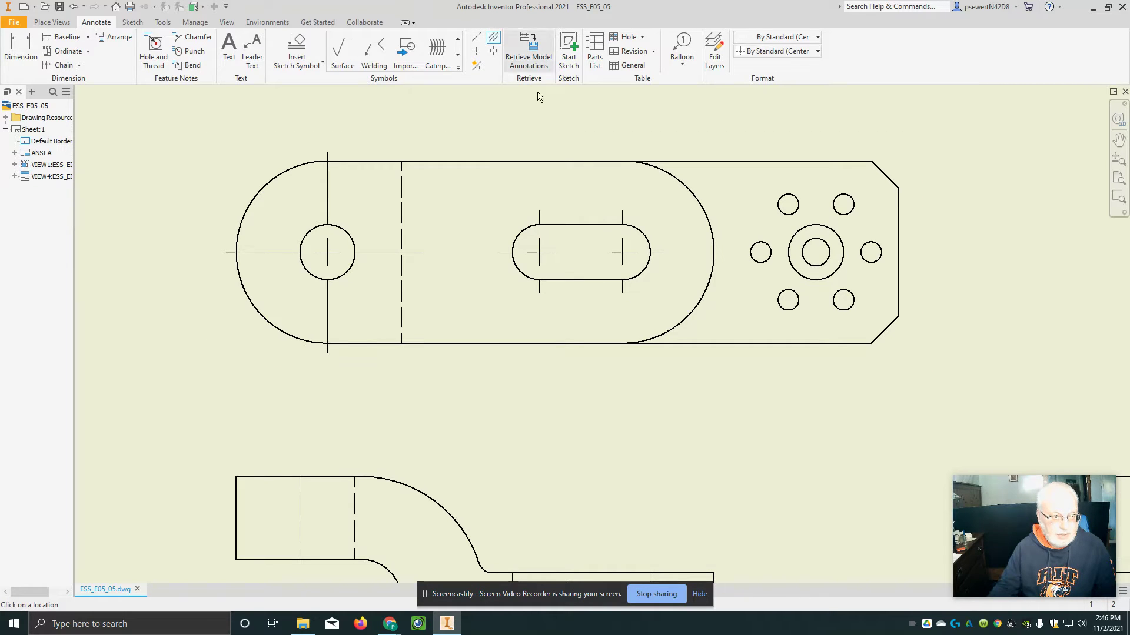
{"action": "left_click", "coordinate": [589, 224]}
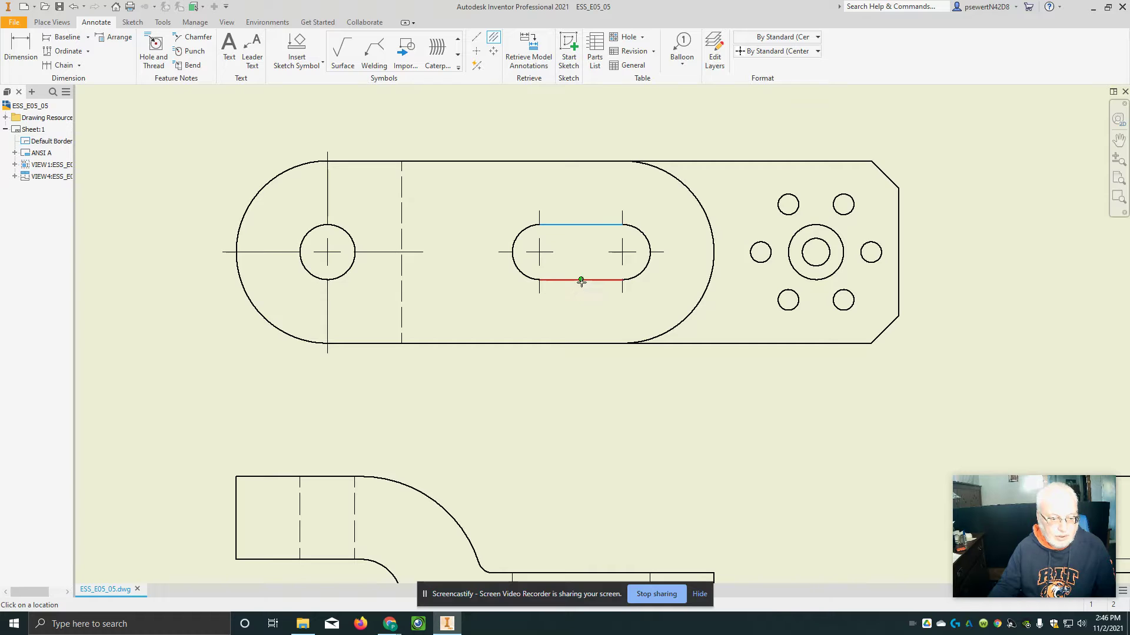
{"action": "left_click", "coordinate": [580, 280]}
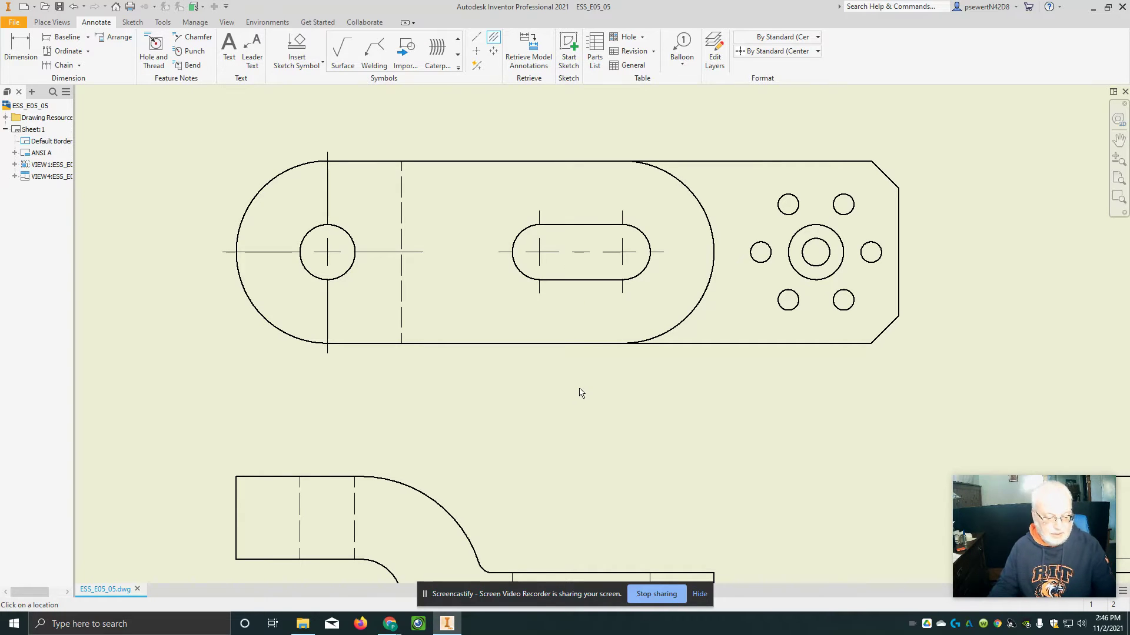
{"action": "key", "text": "Escape"}
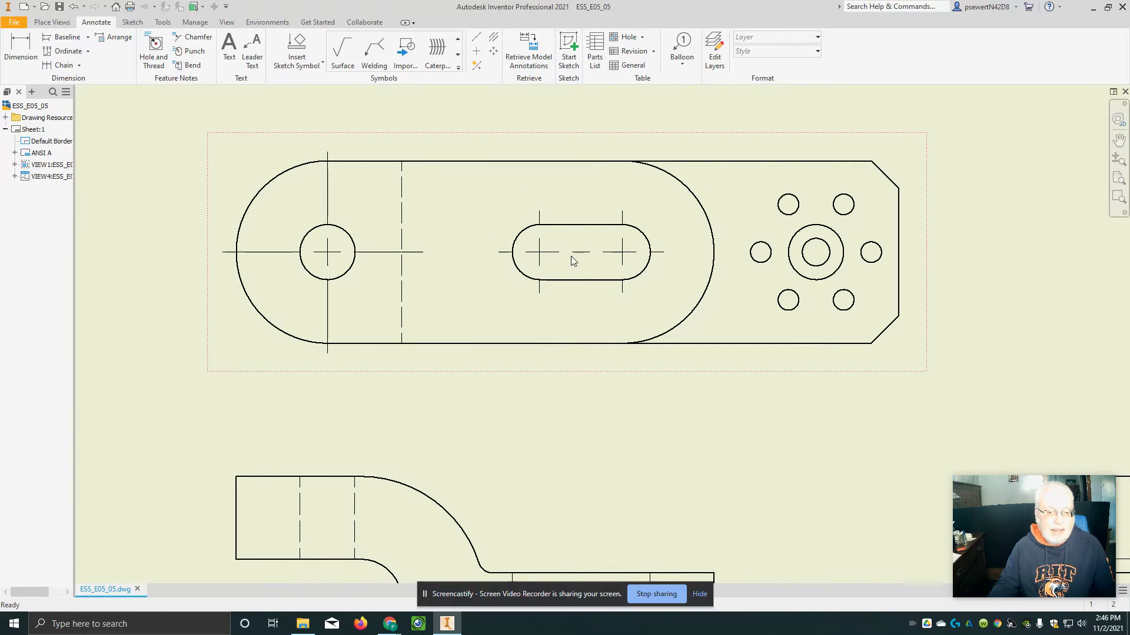
{"action": "left_click", "coordinate": [604, 260]}
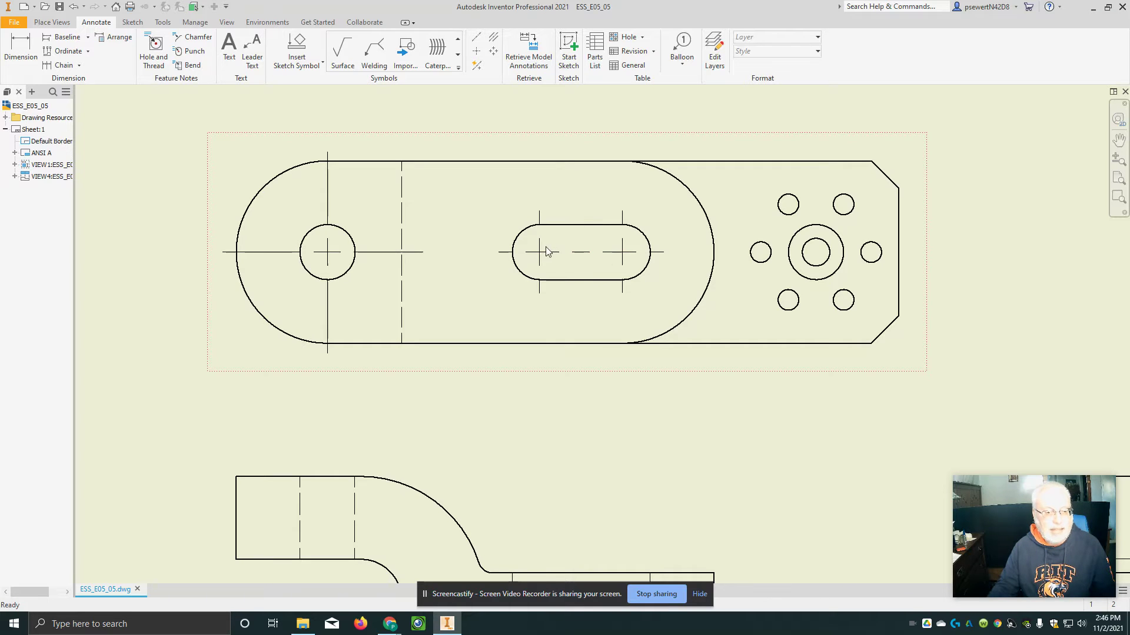
{"action": "left_click", "coordinate": [609, 251]}
{"action": "key", "text": "Escape"}
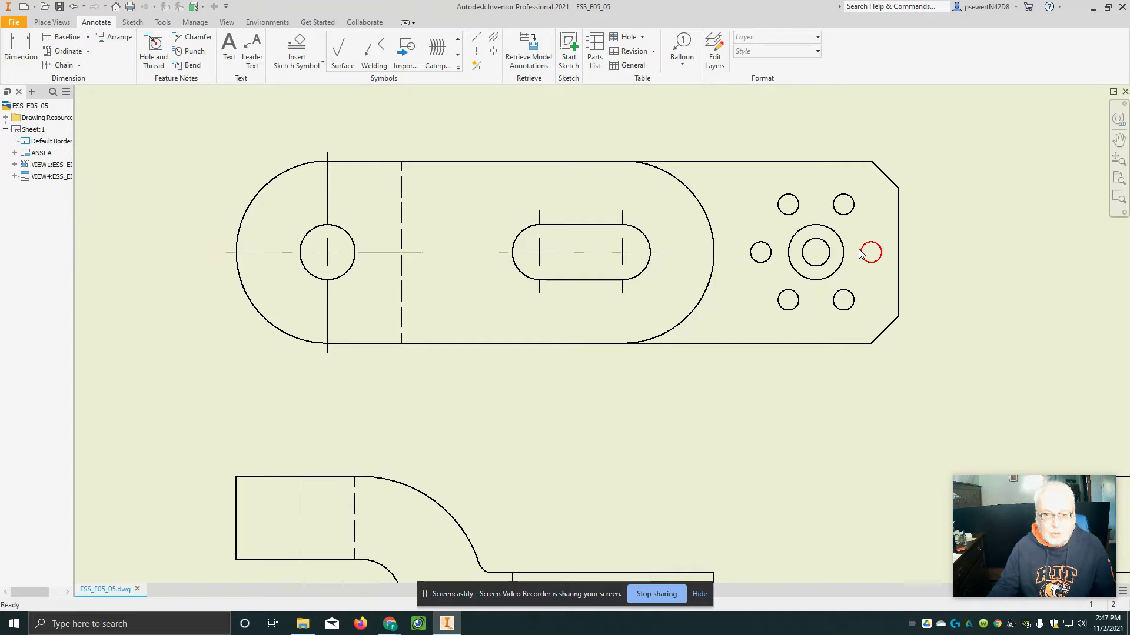
{"action": "scroll", "coordinate": [865, 252], "scroll_direction": "down", "scroll_amount": 2}
{"action": "scroll", "coordinate": [863, 252], "scroll_direction": "up", "scroll_amount": 3}
{"action": "mouse_move", "coordinate": [820, 188]}
{"action": "middle_mouse_down"}
{"action": "mouse_move", "coordinate": [664, 236]}
{"action": "mouse_move", "coordinate": [647, 230]}
{"action": "middle_mouse_up"}
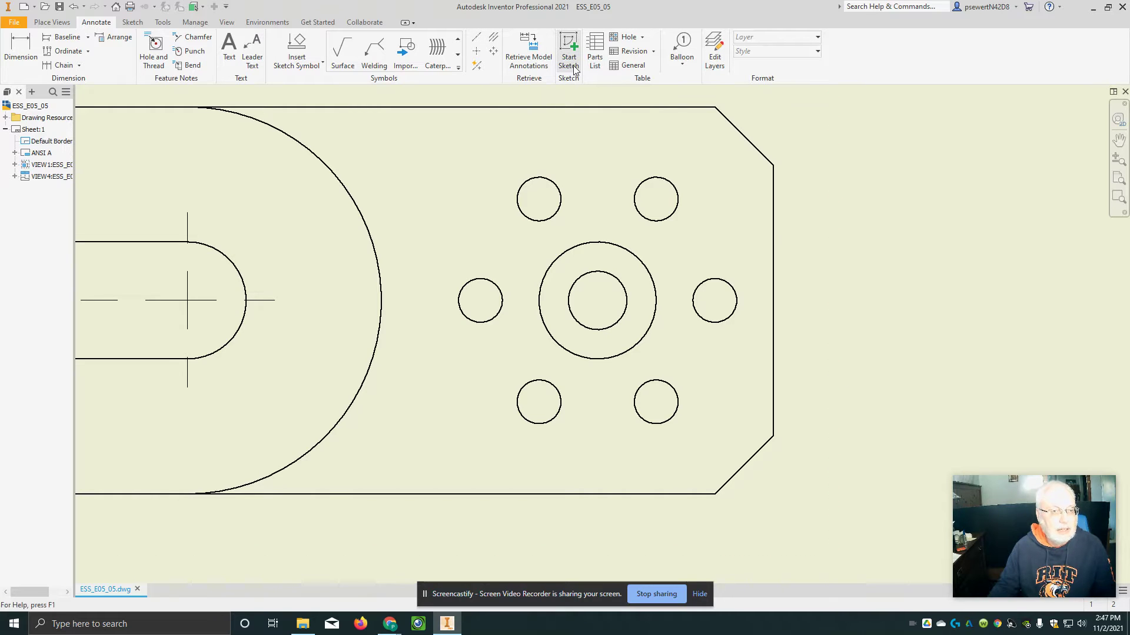
{"action": "left_click", "coordinate": [492, 54]}
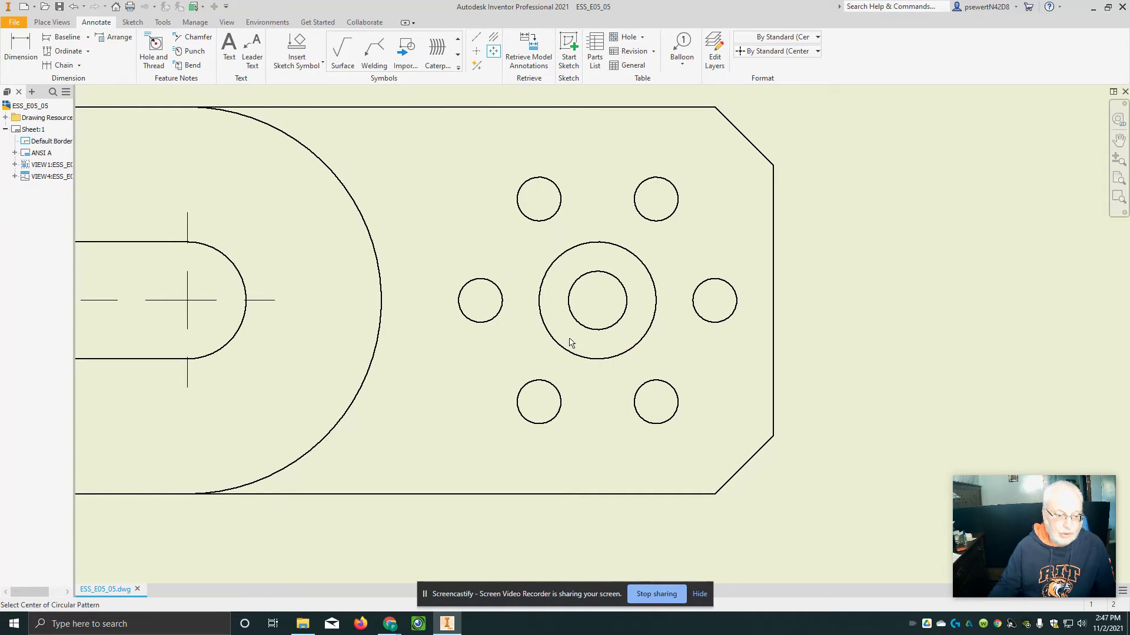
{"action": "left_click", "coordinate": [542, 321]}
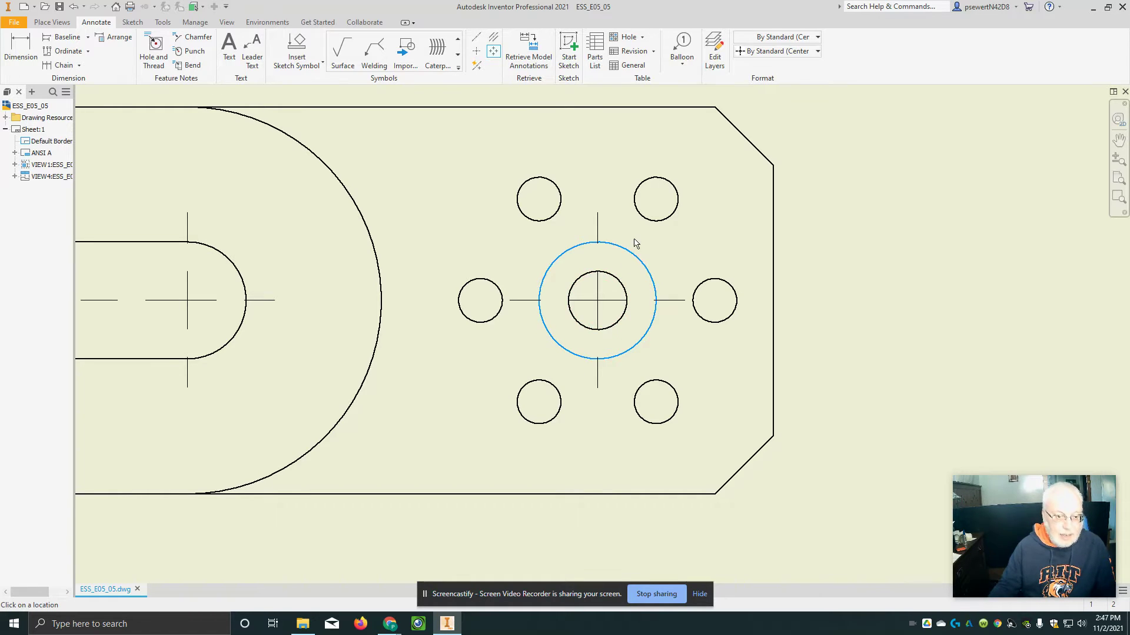
{"action": "left_click", "coordinate": [648, 220]}
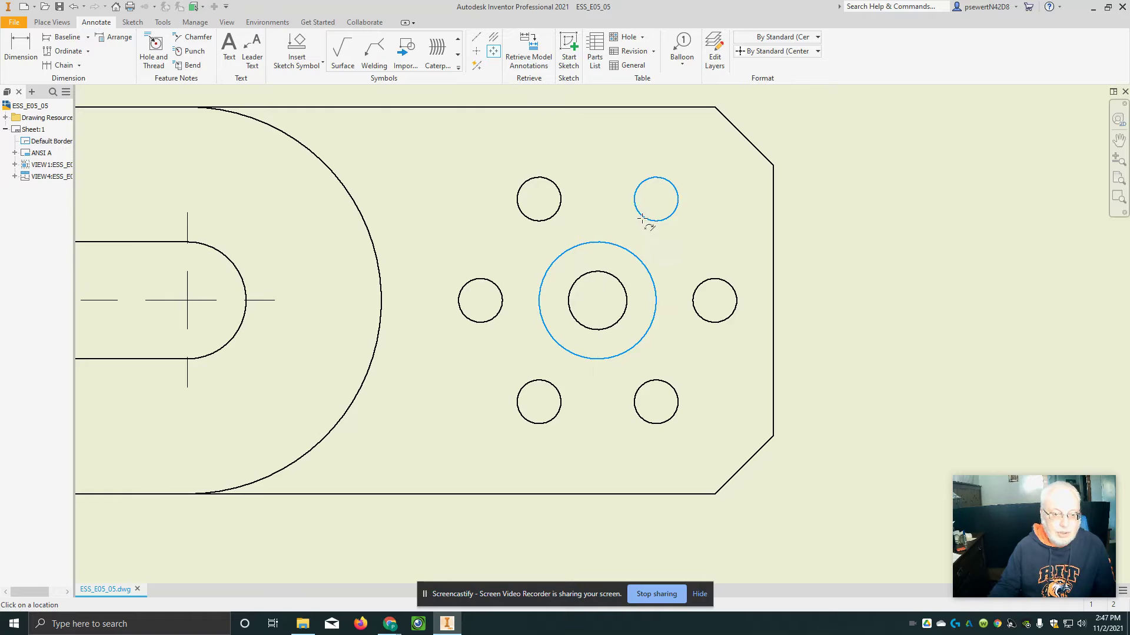
{"action": "left_click", "coordinate": [561, 199]}
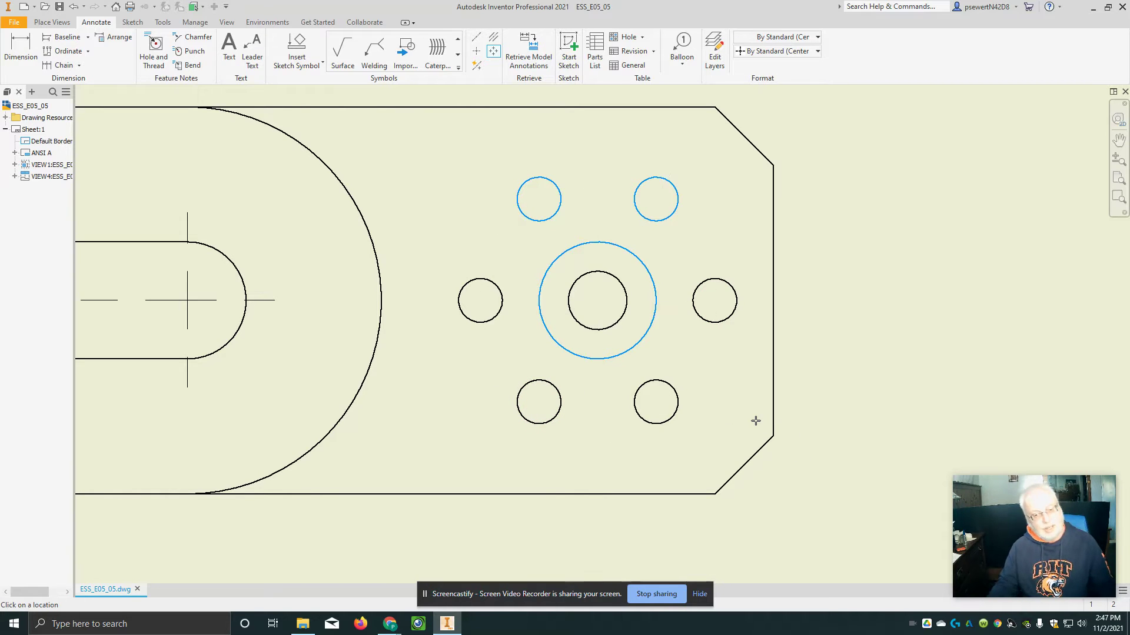
{"action": "key", "text": "Escape"}
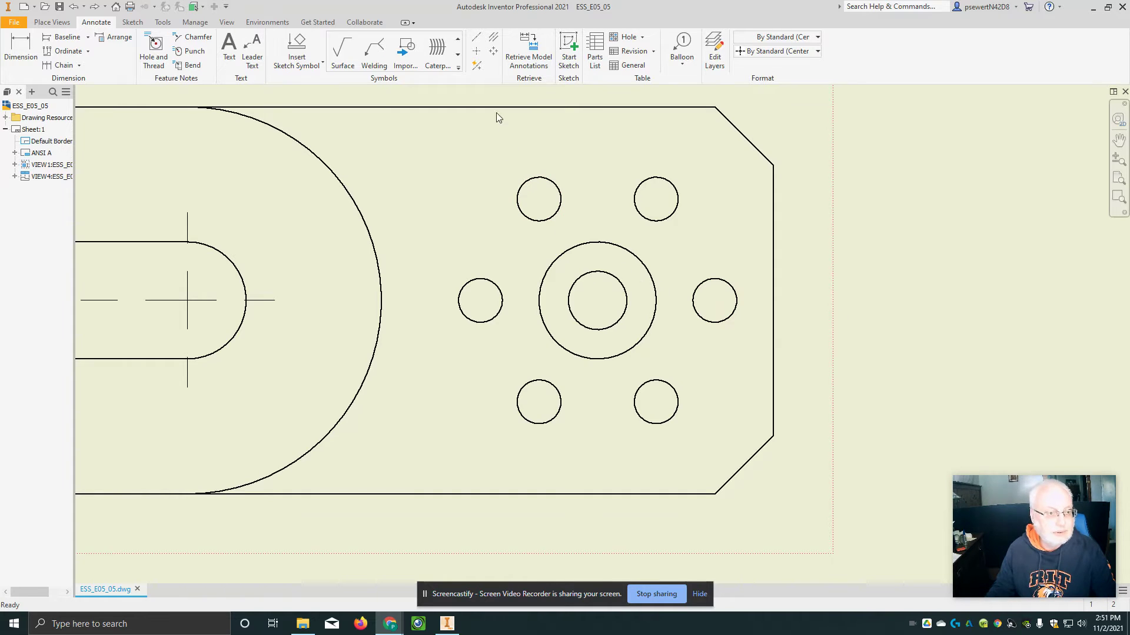
Create a centered pattern around the boss circle in the top view, passing clockwise through all six small bolt holes from the upper-right one
{"action": "left_click", "coordinate": [494, 52]}
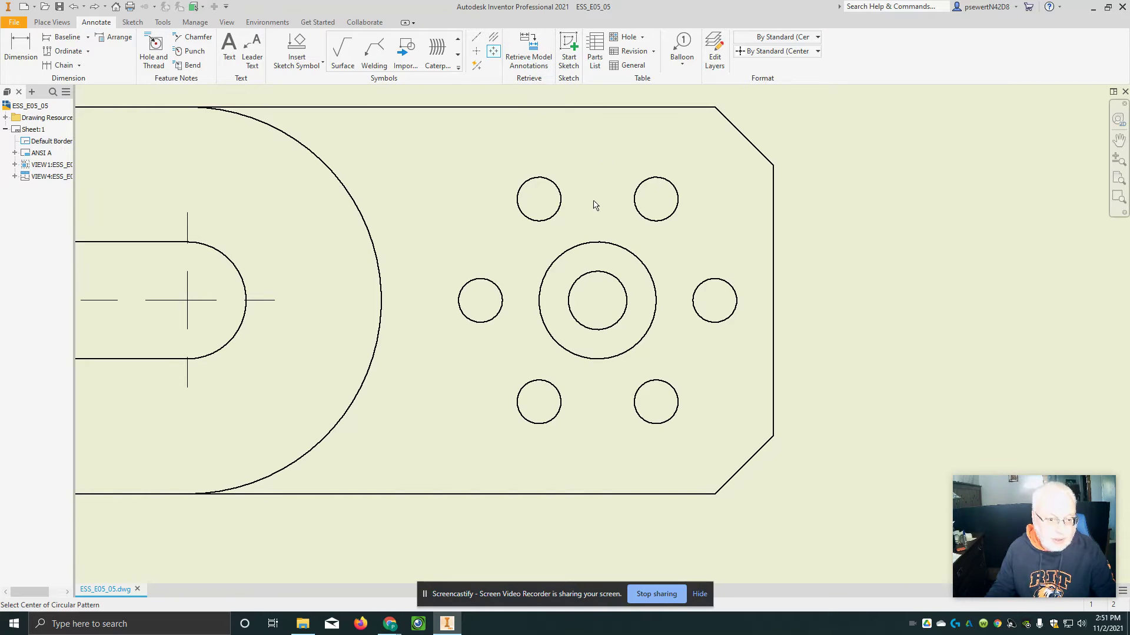
{"action": "left_click", "coordinate": [595, 243]}
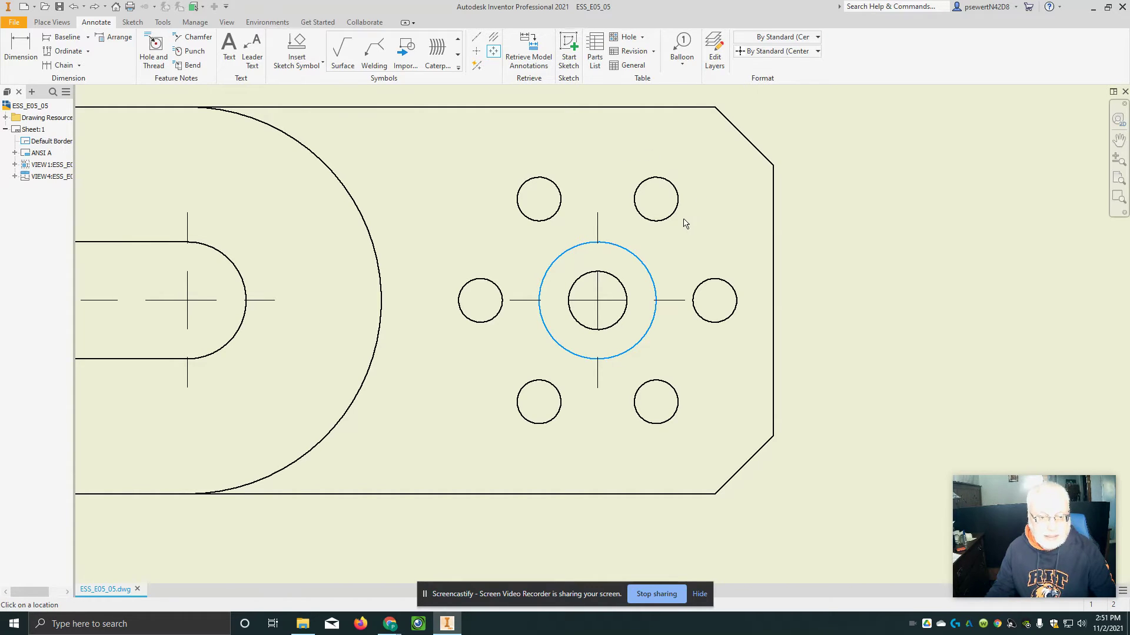
{"action": "left_click", "coordinate": [659, 222]}
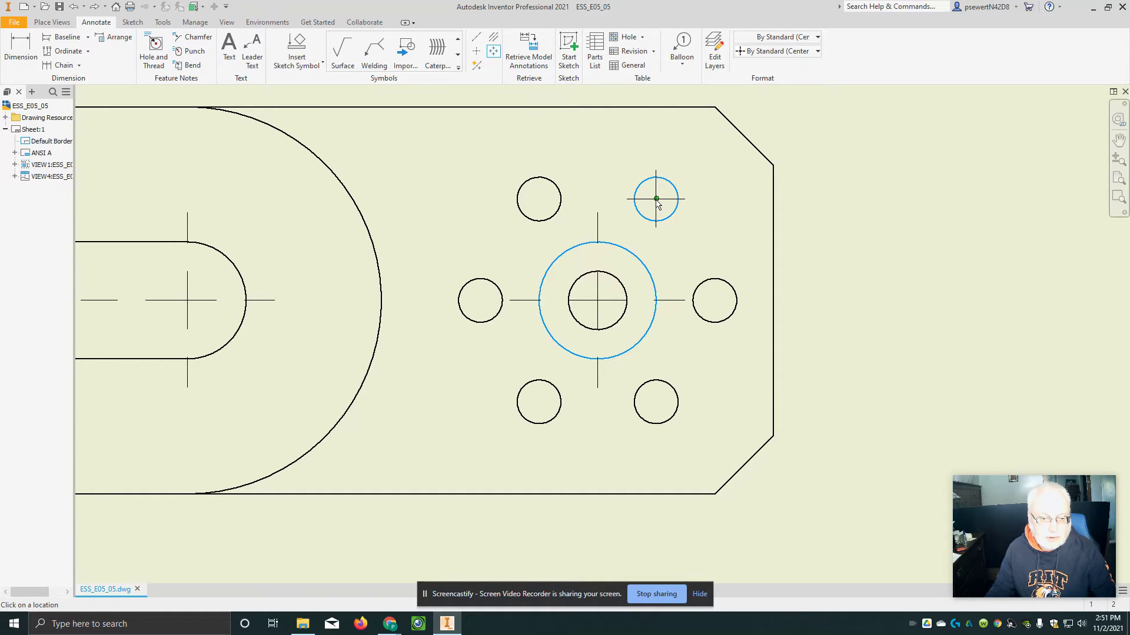
{"action": "left_click", "coordinate": [714, 300]}
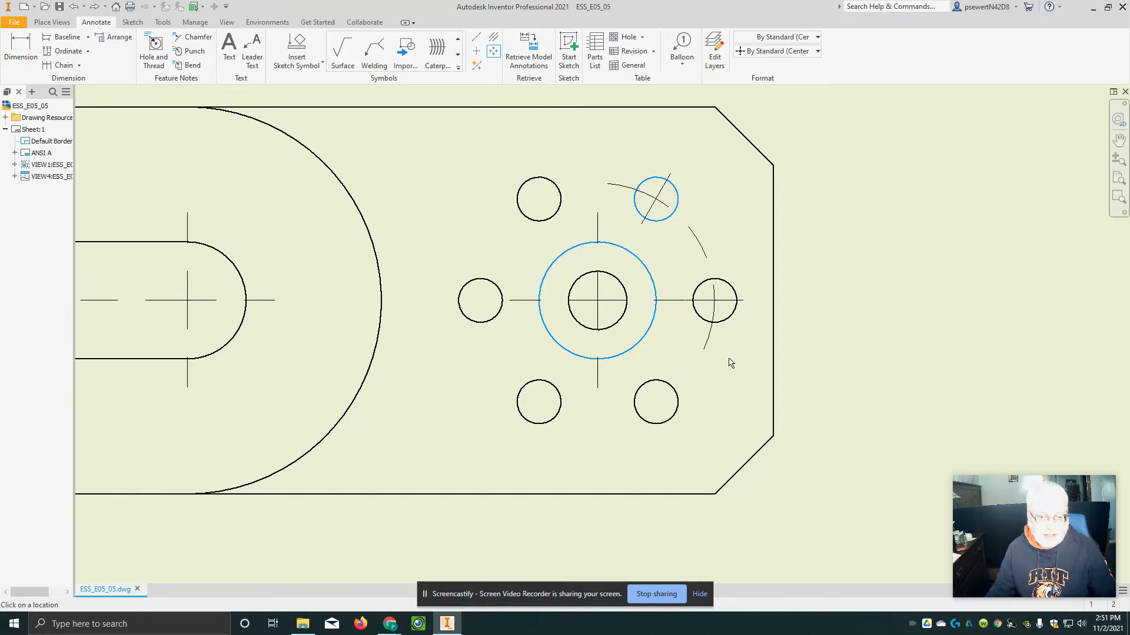
{"action": "left_click", "coordinate": [656, 402]}
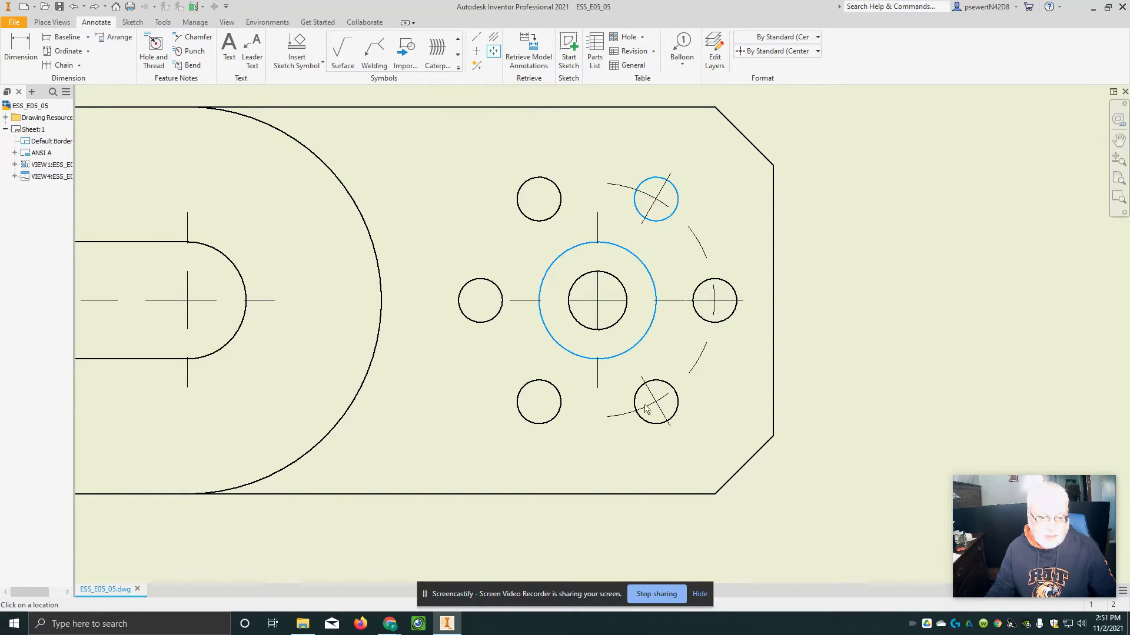
{"action": "left_click", "coordinate": [539, 403]}
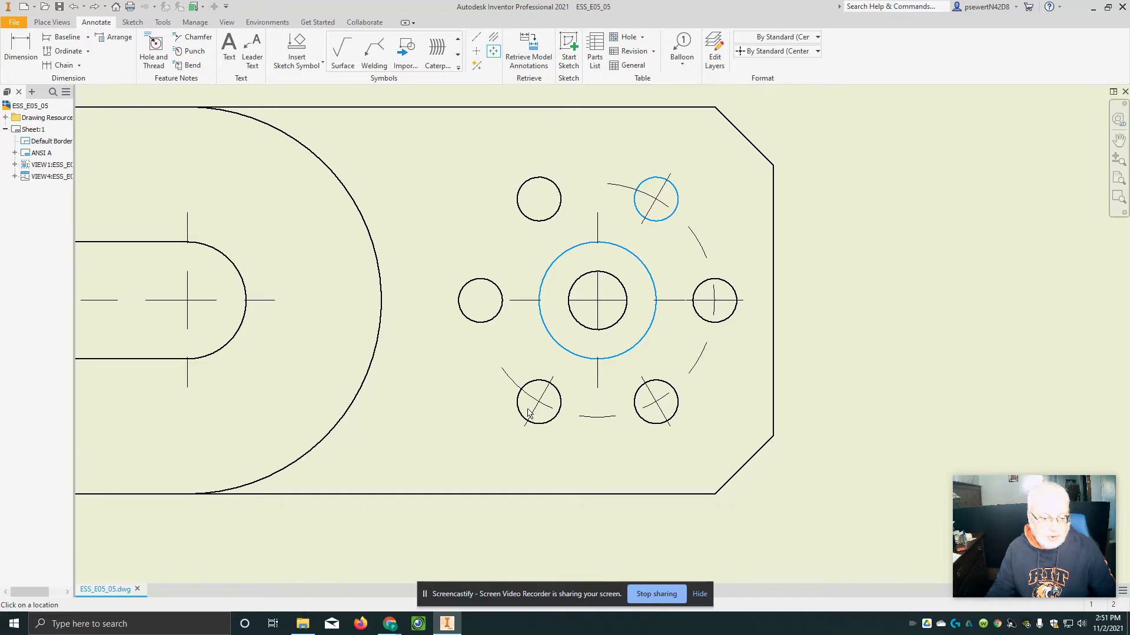
{"action": "left_click", "coordinate": [481, 301]}
{"action": "left_click", "coordinate": [539, 199]}
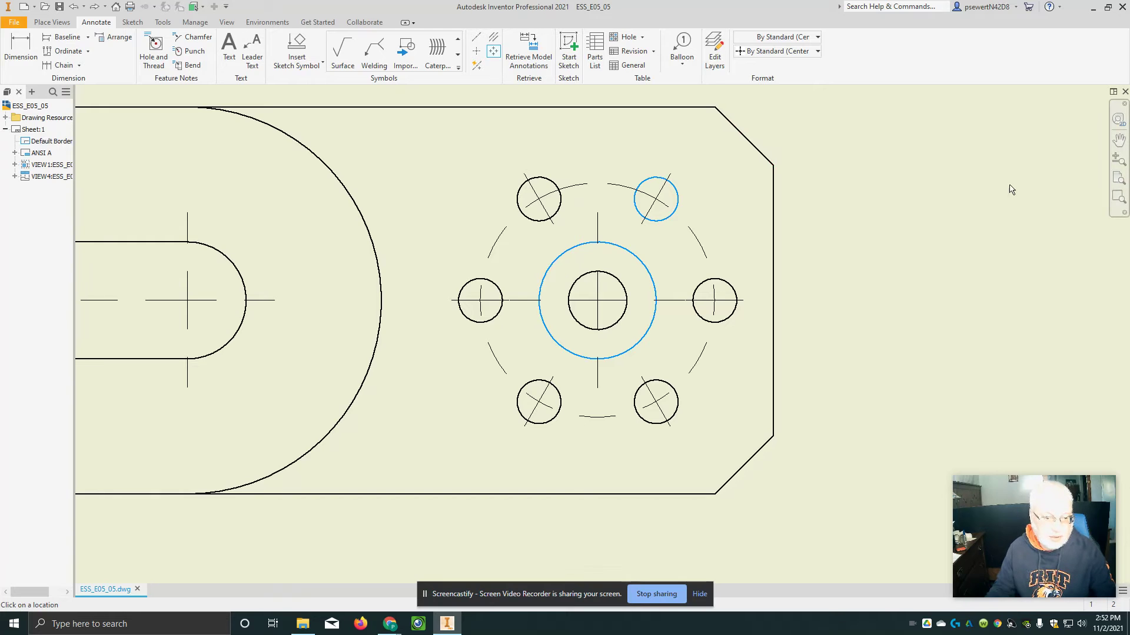
{"action": "right_click", "coordinate": [754, 196]}
{"action": "left_click", "coordinate": [797, 195]}
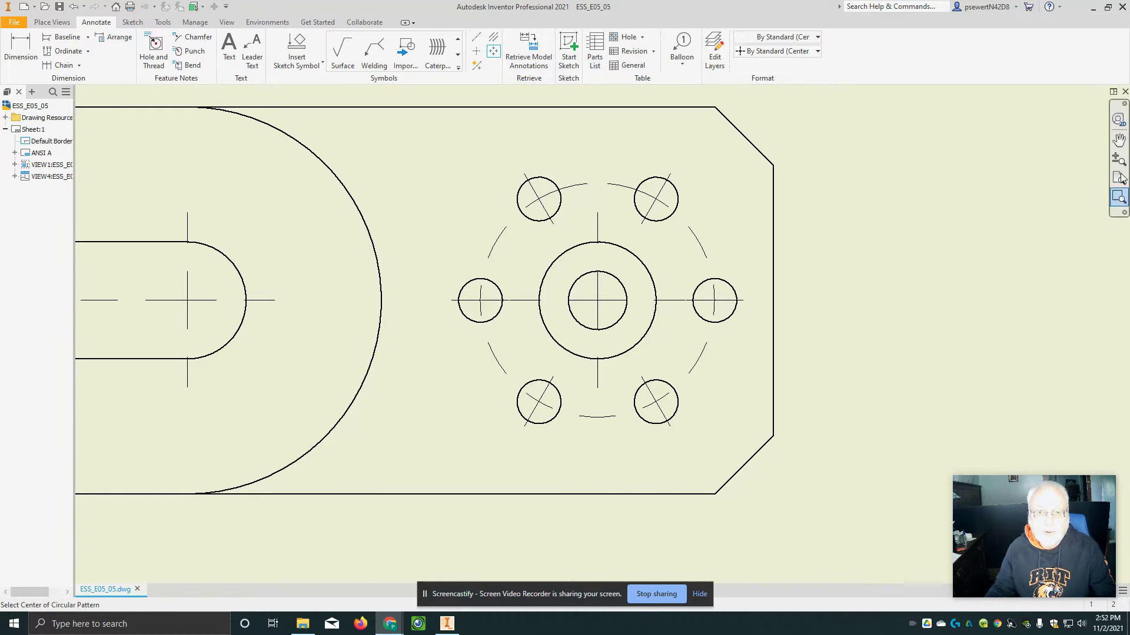
Add a centerline bisector between the two hidden lines of the hole in the raised end of the front view
{"action": "scroll", "coordinate": [847, 281], "scroll_direction": "up", "scroll_amount": 1}
{"action": "scroll", "coordinate": [1007, 264], "scroll_direction": "down", "scroll_amount": 5}
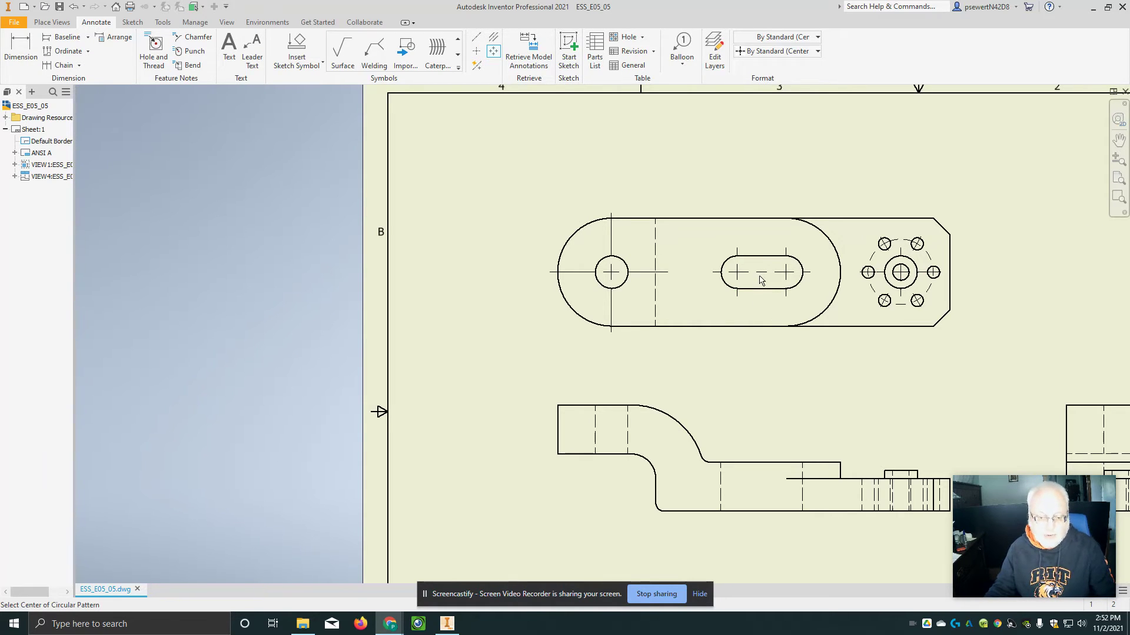
{"action": "middle_click_drag", "start_coordinate": [871, 423], "coordinate": [775, 303]}
{"action": "scroll", "coordinate": [747, 320], "scroll_direction": "down", "scroll_amount": 3}
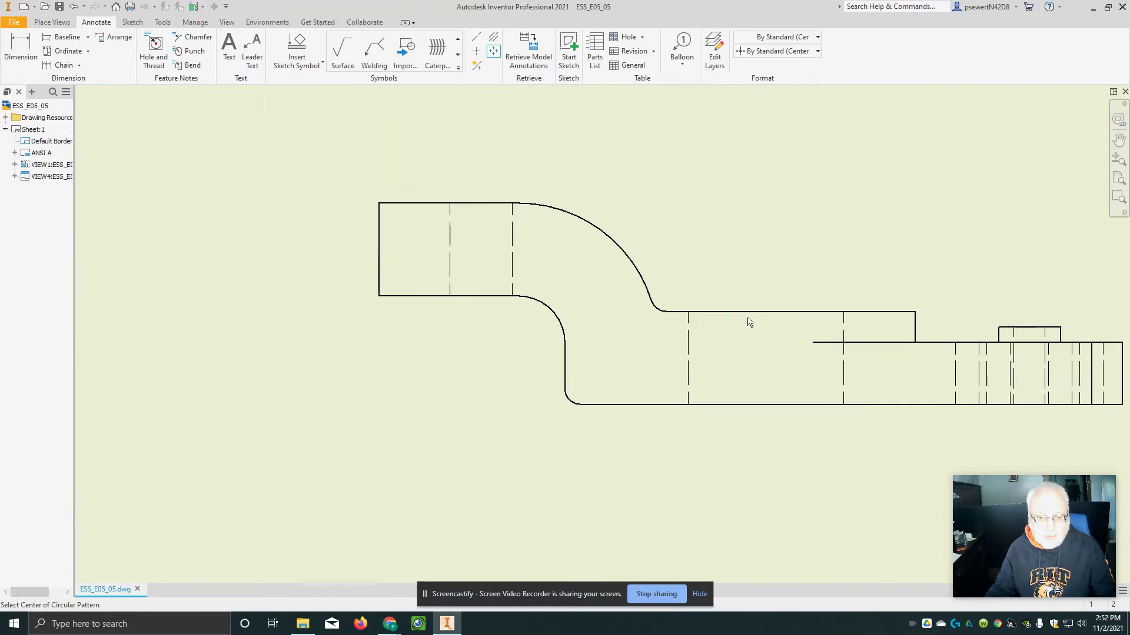
{"action": "scroll", "coordinate": [842, 286], "scroll_direction": "down", "scroll_amount": 3}
{"action": "scroll", "coordinate": [842, 286], "scroll_direction": "up", "scroll_amount": 3}
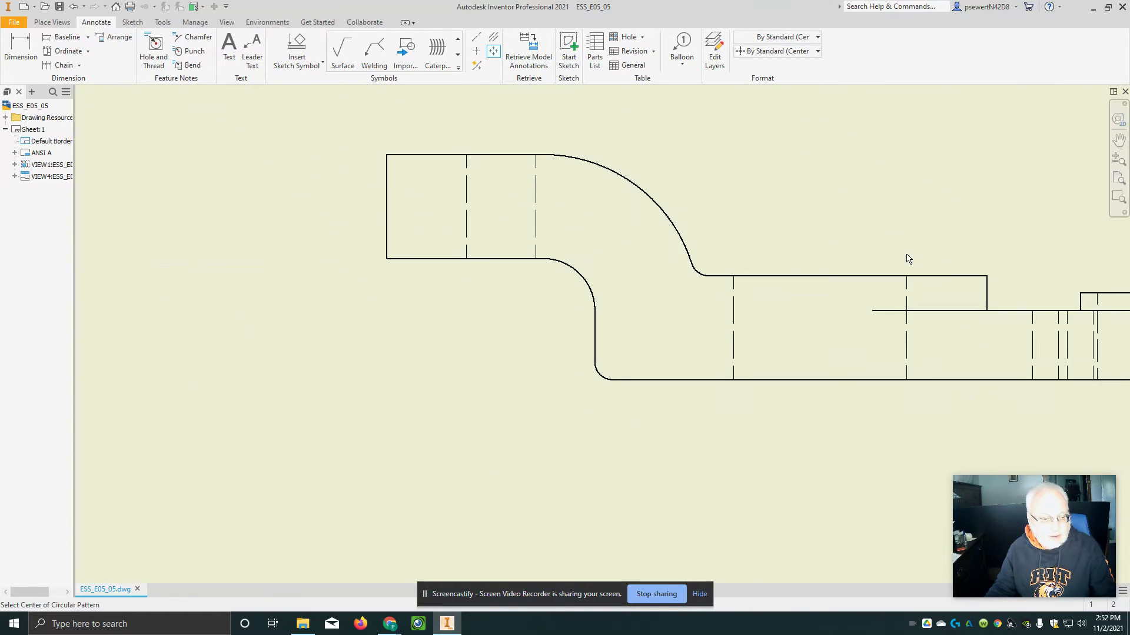
{"action": "middle_click_drag", "start_coordinate": [896, 250], "coordinate": [749, 270]}
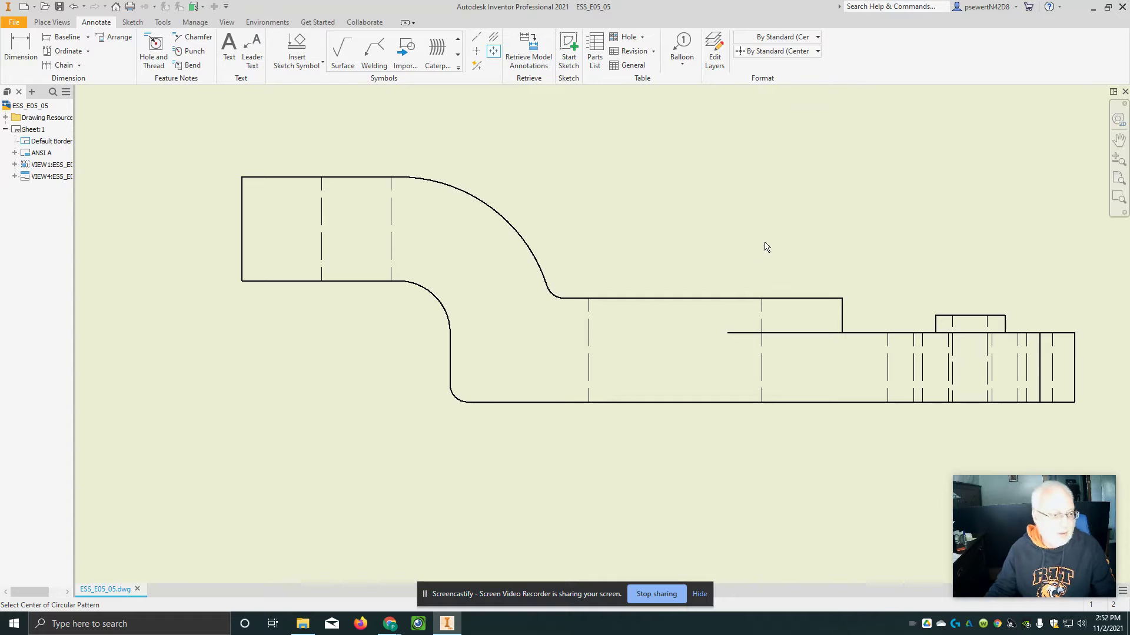
{"action": "left_click", "coordinate": [496, 39]}
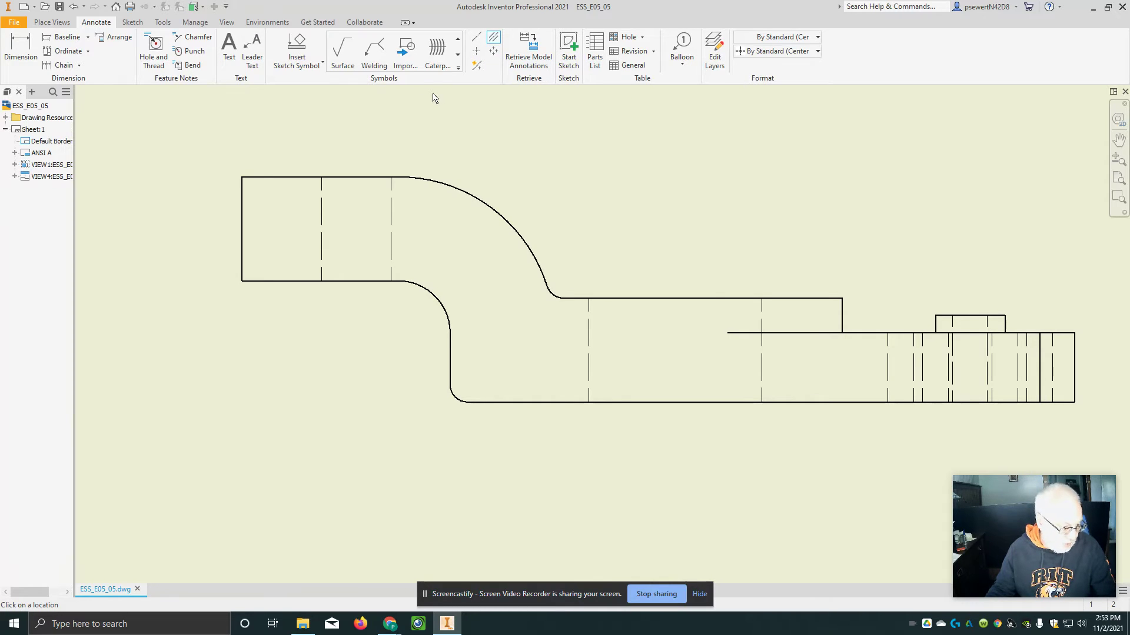
{"action": "left_click", "coordinate": [322, 222]}
{"action": "left_click", "coordinate": [390, 213]}
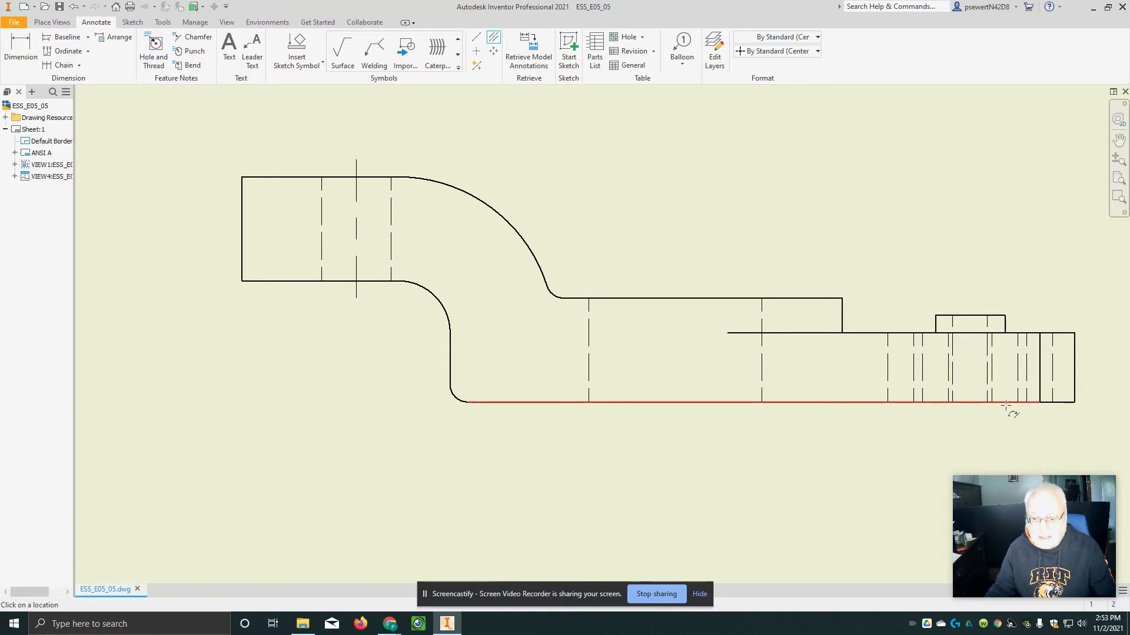
Add a centerline bisector between the hidden lines of the bore through the small boss in the front view
{"action": "scroll", "coordinate": [978, 393], "scroll_direction": "up", "scroll_amount": 3}
{"action": "mouse_move", "coordinate": [986, 376]}
{"action": "middle_mouse_down"}
{"action": "mouse_move", "coordinate": [754, 356]}
{"action": "mouse_move", "coordinate": [718, 317]}
{"action": "middle_mouse_up"}
{"action": "scroll", "coordinate": [723, 316], "scroll_direction": "up", "scroll_amount": 3}
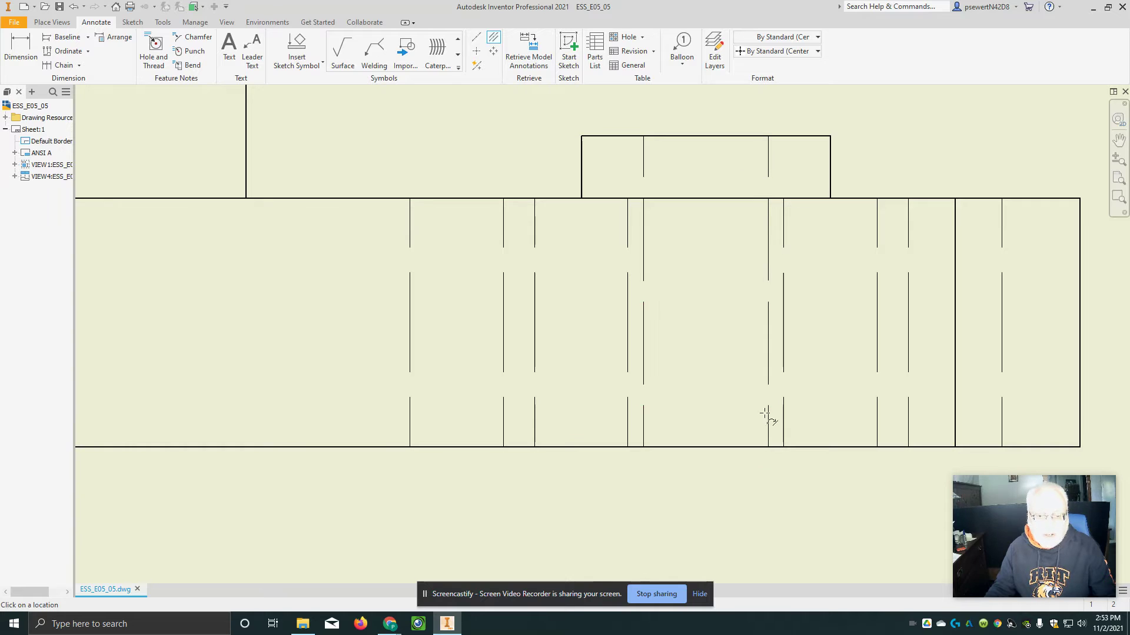
{"action": "left_click", "coordinate": [768, 161]}
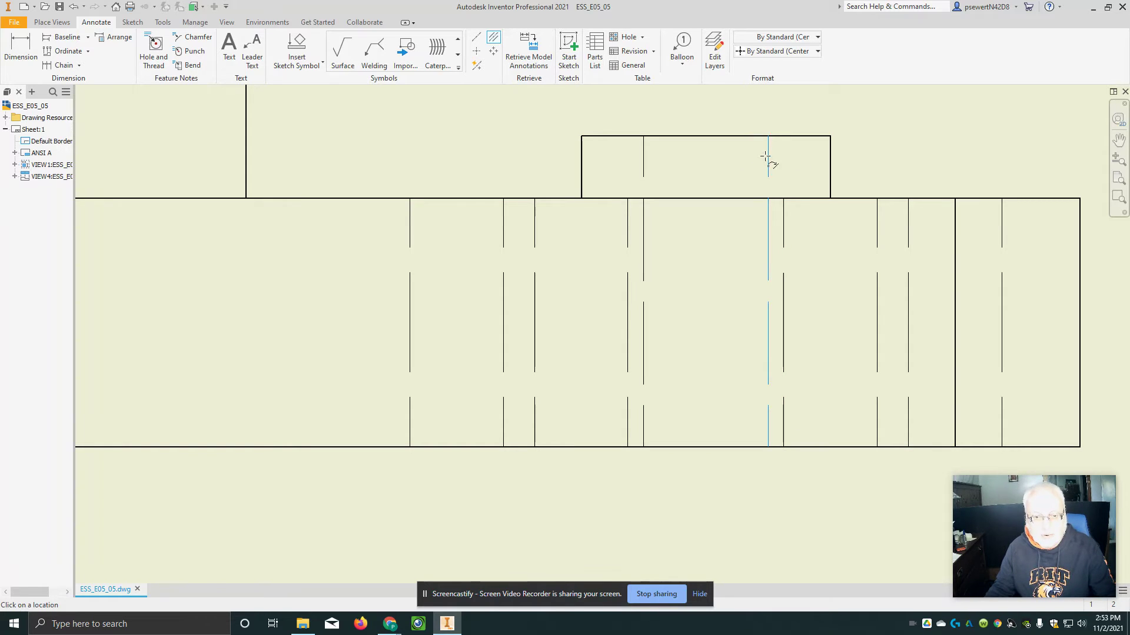
{"action": "left_click", "coordinate": [643, 162]}
{"action": "scroll", "coordinate": [750, 340], "scroll_direction": "up", "scroll_amount": 2}
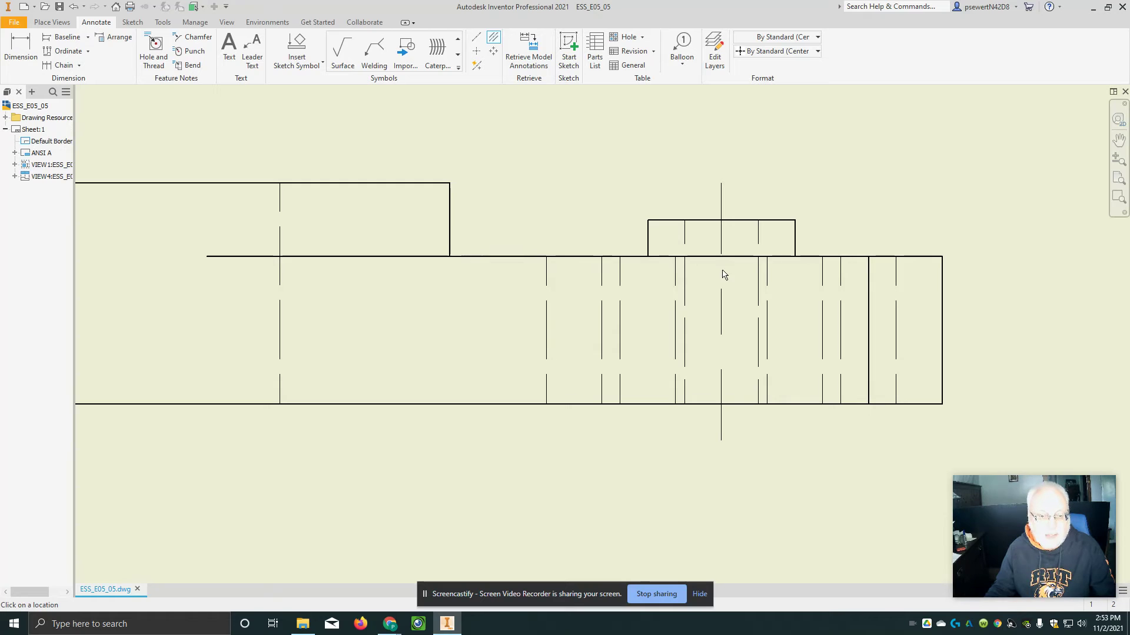
Add centerline bisectors in the side view between the boss bore's hidden lines and between the upper hole's hidden lines
{"action": "scroll", "coordinate": [714, 290], "scroll_direction": "up", "scroll_amount": 3}
{"action": "scroll", "coordinate": [715, 290], "scroll_direction": "down", "scroll_amount": 5}
{"action": "scroll", "coordinate": [715, 291], "scroll_direction": "down", "scroll_amount": 4}
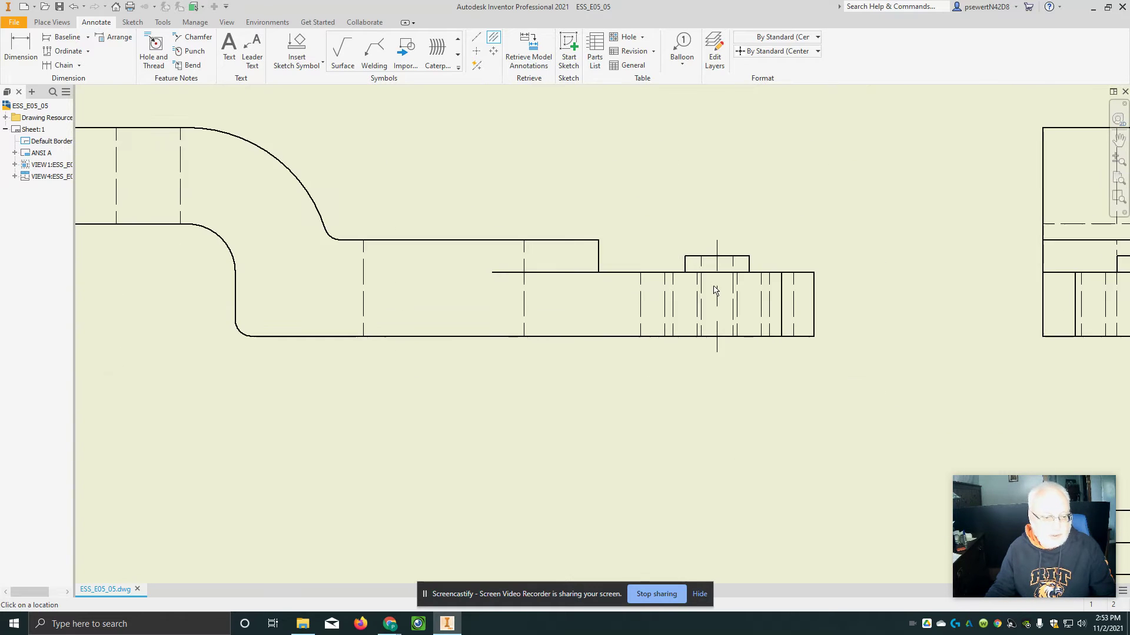
{"action": "scroll", "coordinate": [723, 231], "scroll_direction": "up", "scroll_amount": 3}
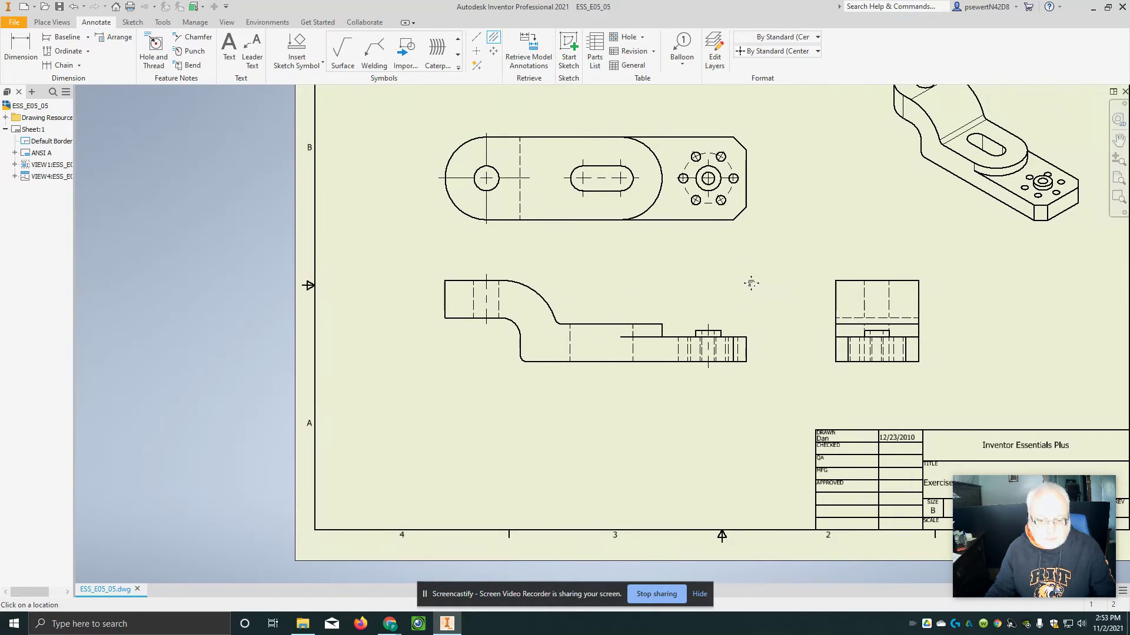
{"action": "scroll", "coordinate": [696, 277], "scroll_direction": "up", "scroll_amount": 1}
{"action": "scroll", "coordinate": [826, 343], "scroll_direction": "up", "scroll_amount": 3}
{"action": "scroll", "coordinate": [827, 342], "scroll_direction": "up", "scroll_amount": 3}
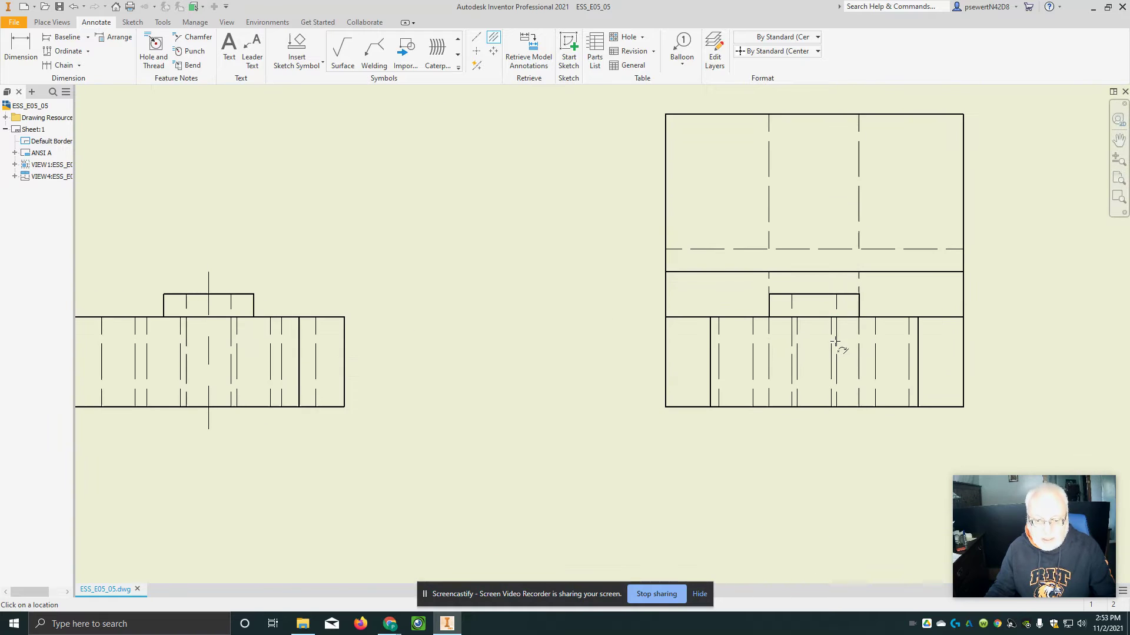
{"action": "left_click", "coordinate": [838, 306]}
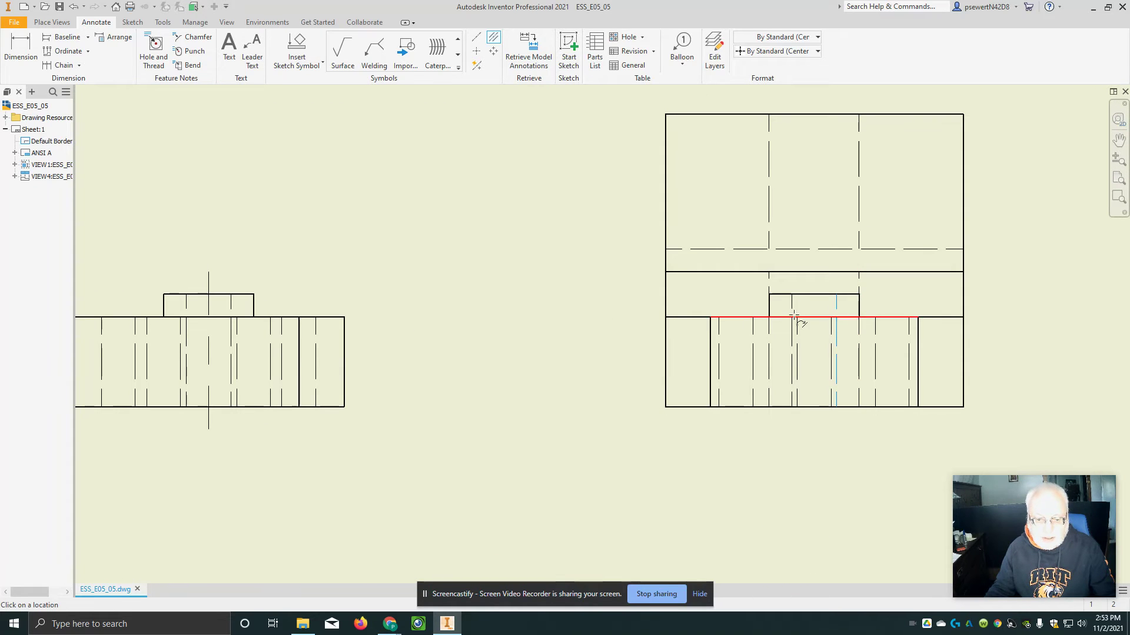
{"action": "left_click", "coordinate": [792, 301]}
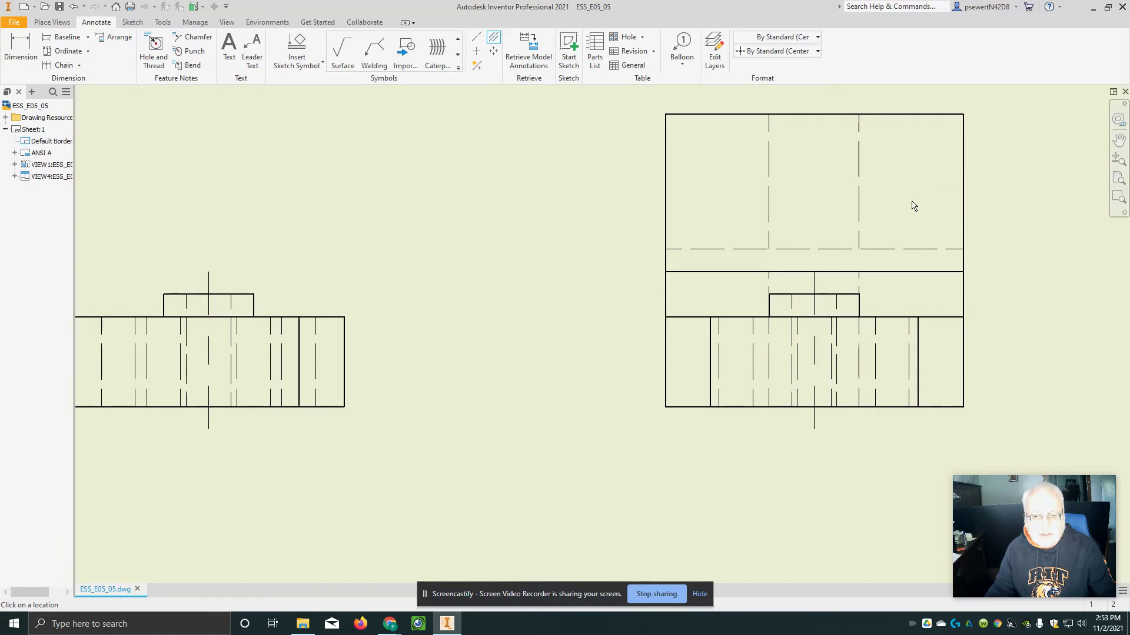
{"action": "left_click", "coordinate": [859, 212]}
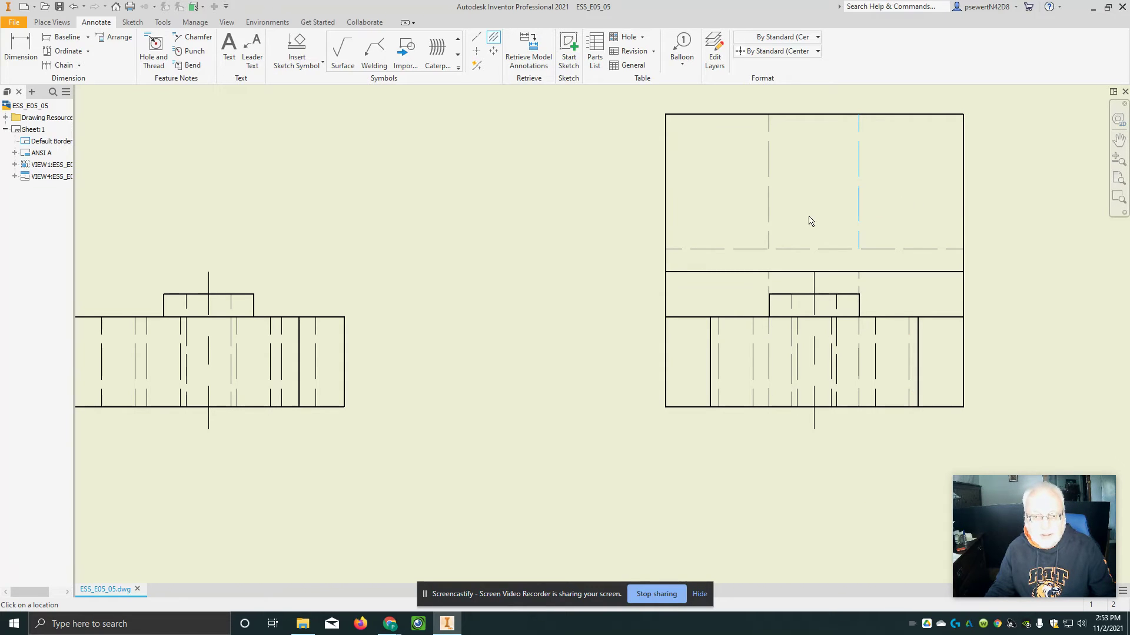
{"action": "left_click", "coordinate": [769, 227]}
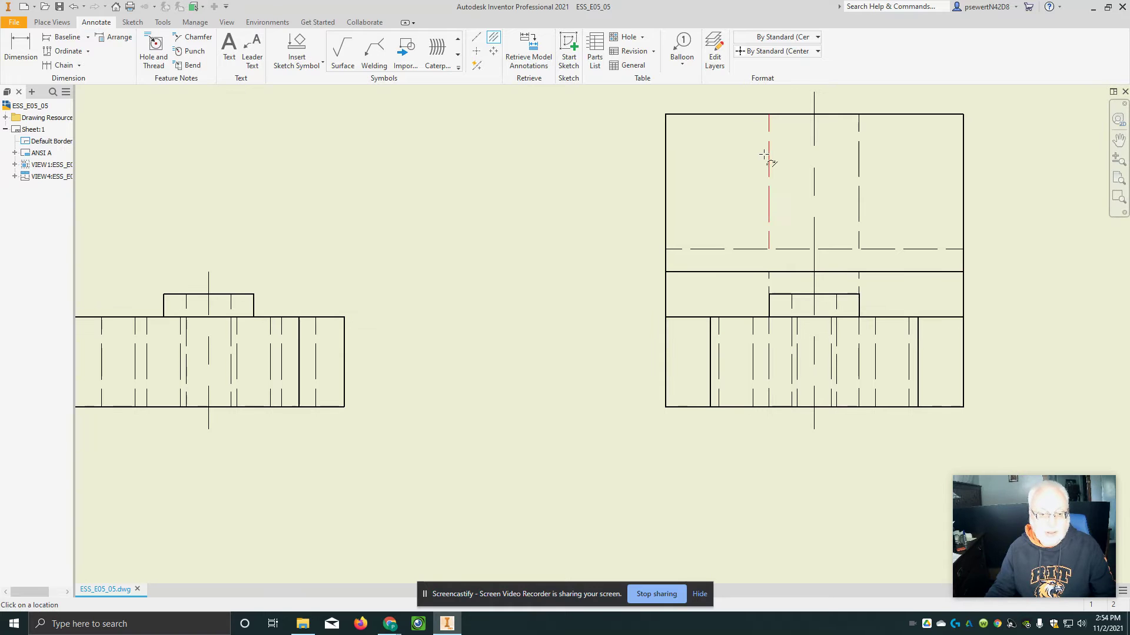
Set the author in the drawing's iProperties summary to the drafter's surname so the title block's DRAWN field updates
{"action": "scroll", "coordinate": [479, 391], "scroll_direction": "down", "scroll_amount": 3}
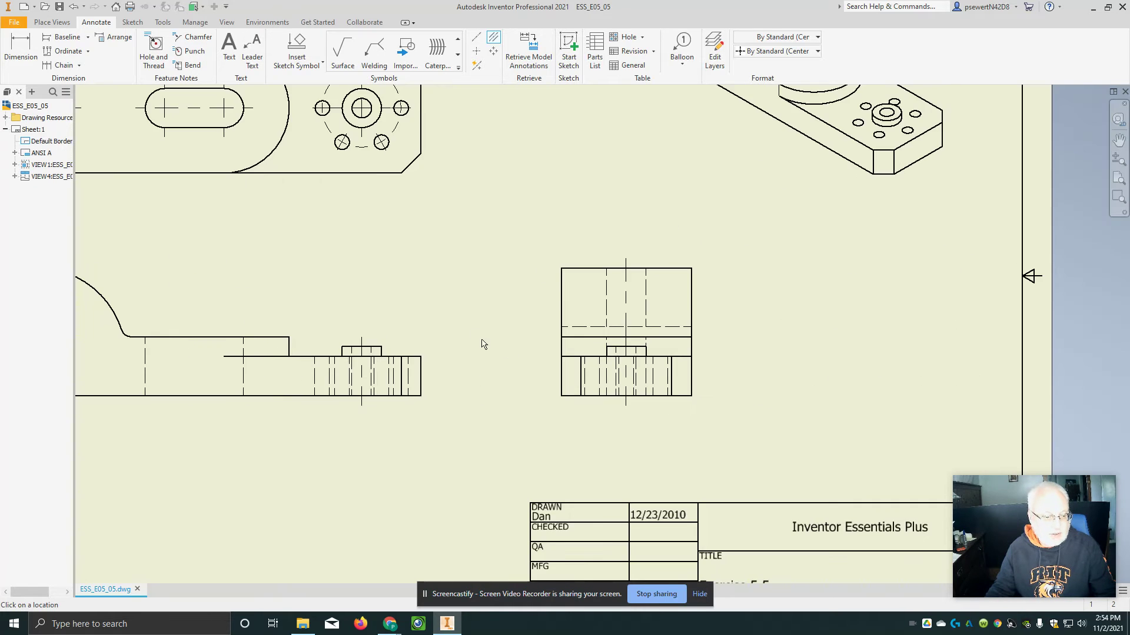
{"action": "mouse_move", "coordinate": [481, 344]}
{"action": "middle_mouse_down"}
{"action": "mouse_move", "coordinate": [829, 245]}
{"action": "mouse_move", "coordinate": [845, 262]}
{"action": "mouse_move", "coordinate": [835, 280]}
{"action": "middle_mouse_up"}
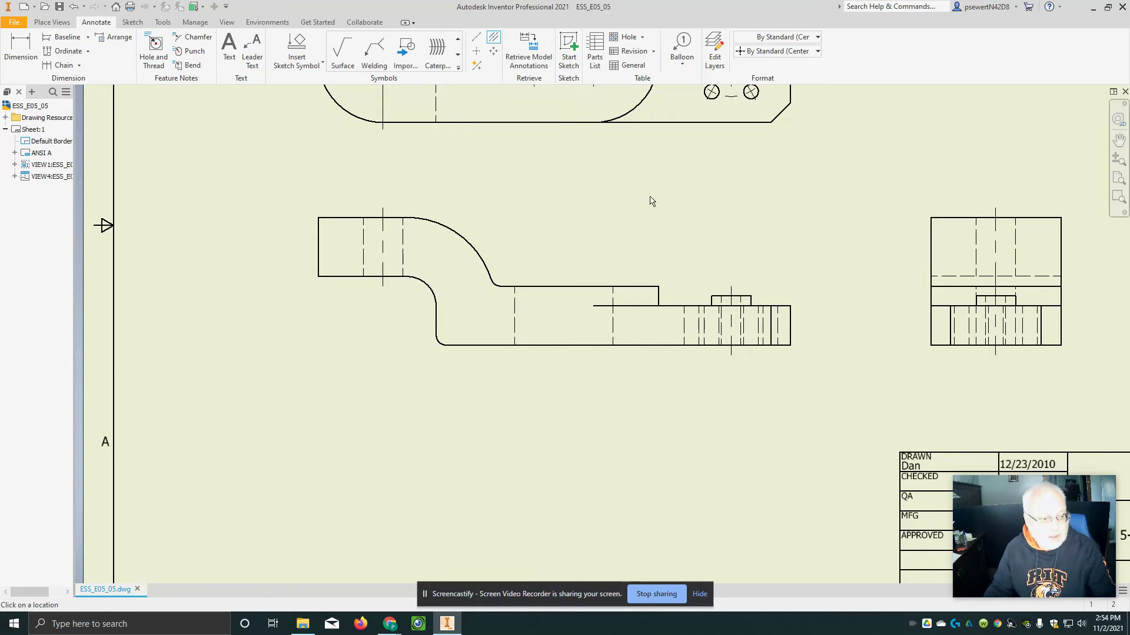
{"action": "scroll", "coordinate": [912, 371], "scroll_direction": "down", "scroll_amount": 2}
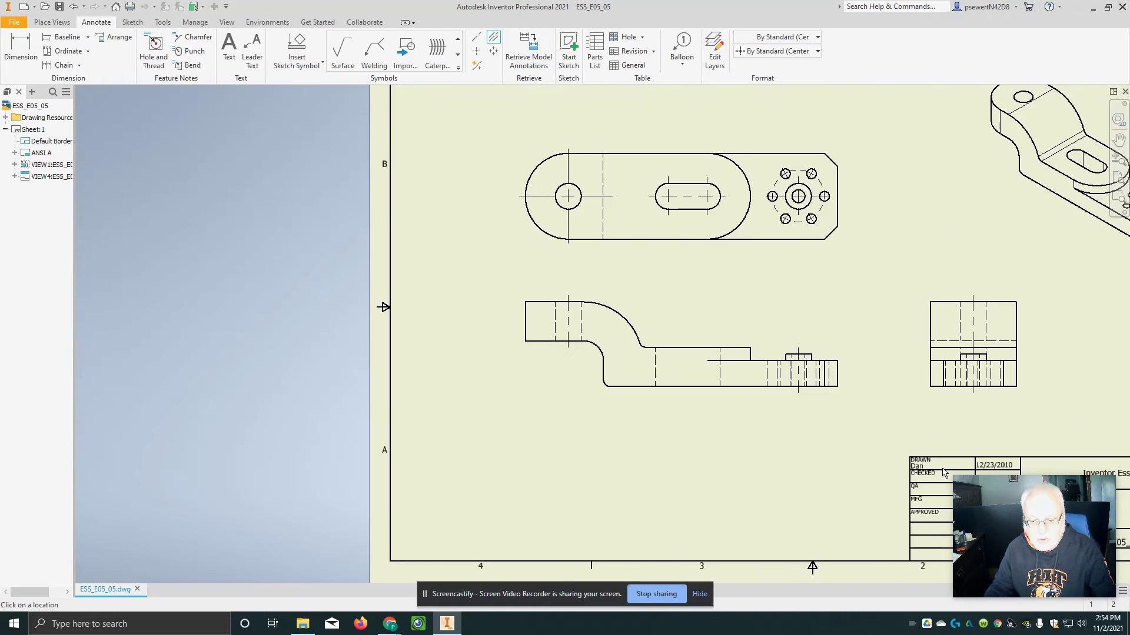
{"action": "scroll", "coordinate": [914, 449], "scroll_direction": "up", "scroll_amount": 5}
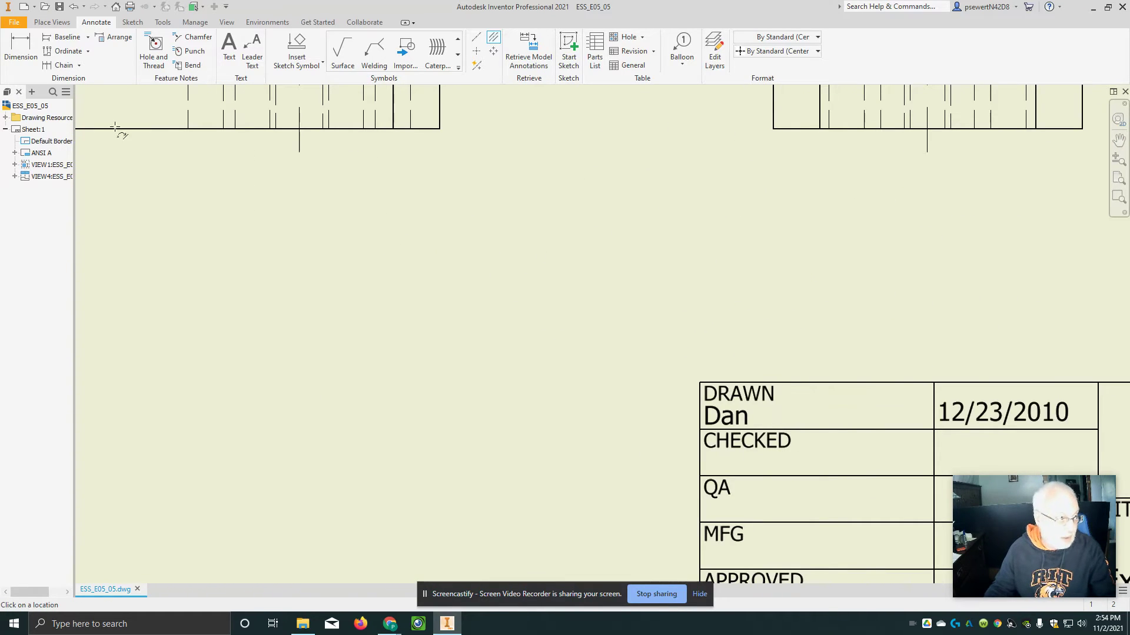
{"action": "left_click", "coordinate": [9, 23]}
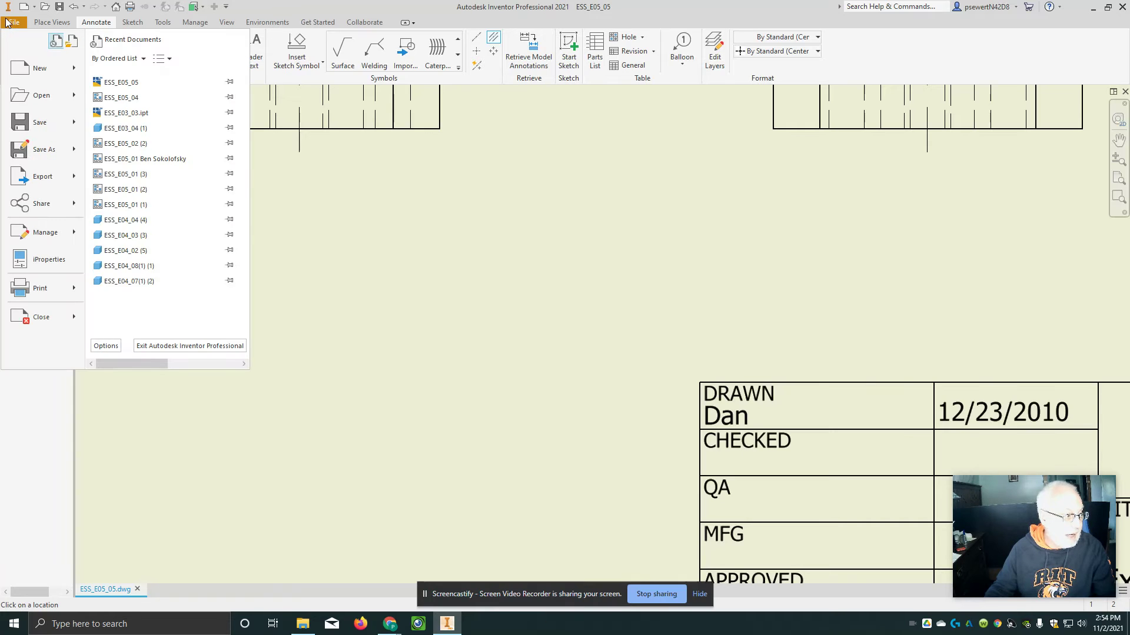
{"action": "left_click", "coordinate": [47, 260]}
{"action": "left_click", "coordinate": [390, 120]}
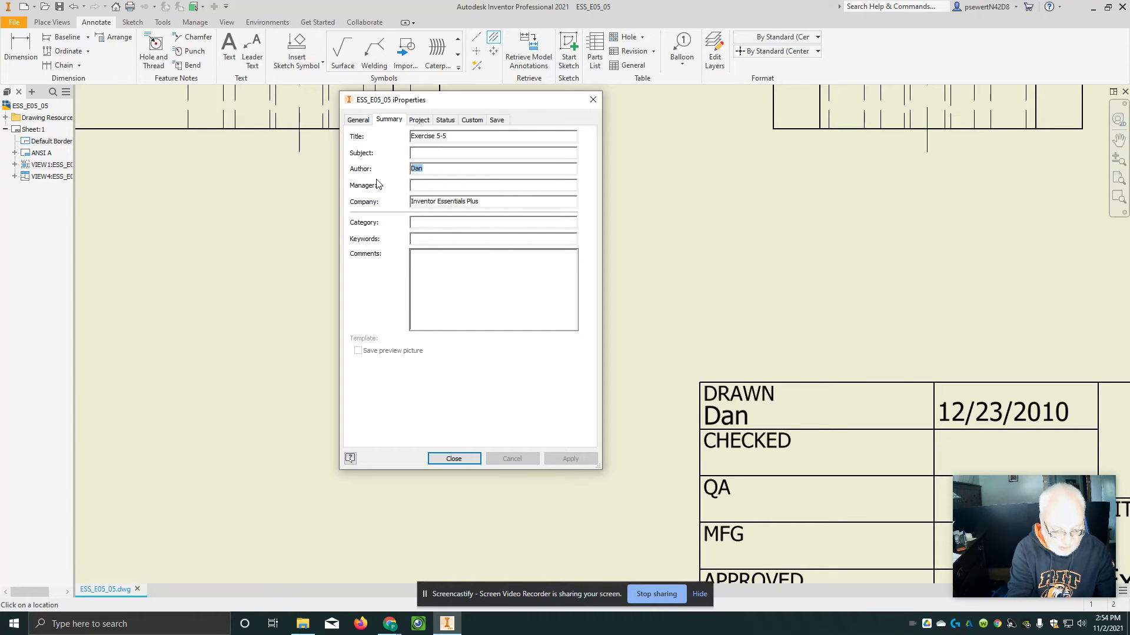
{"action": "type", "text": "Sew"}
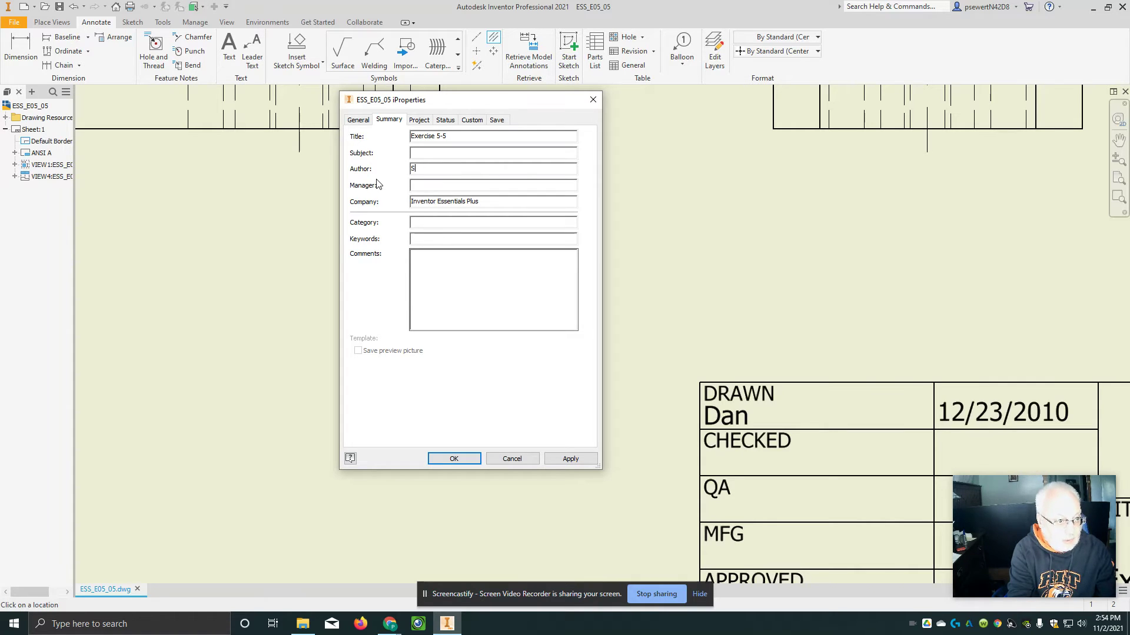
{"action": "key", "text": "BackSpace"}
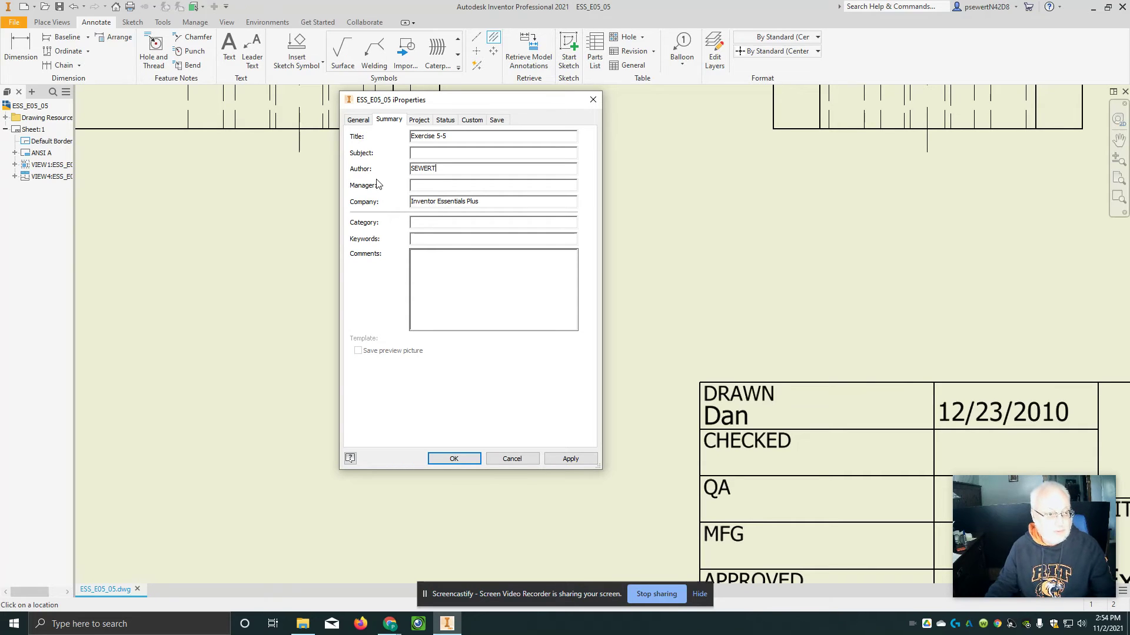
{"action": "left_click", "coordinate": [451, 461]}
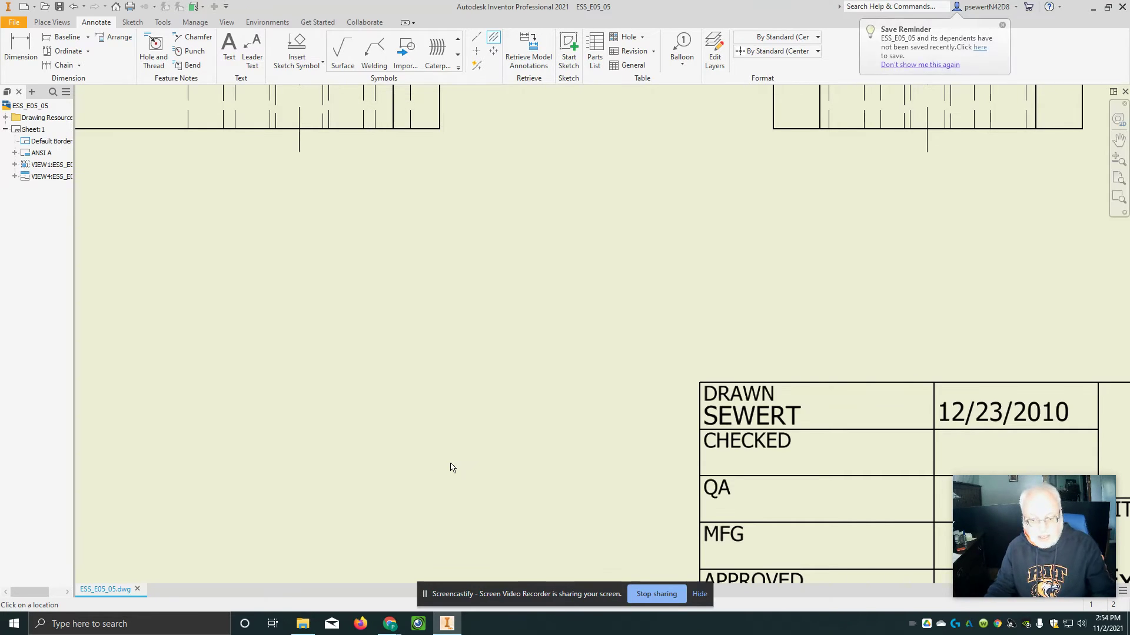
Close the ESS_E05_05 drawing without saving changes and reopen the ESS_E05_05 AutoCAD drawing file from Downloads
{"action": "scroll", "coordinate": [818, 302], "scroll_direction": "down", "scroll_amount": 5}
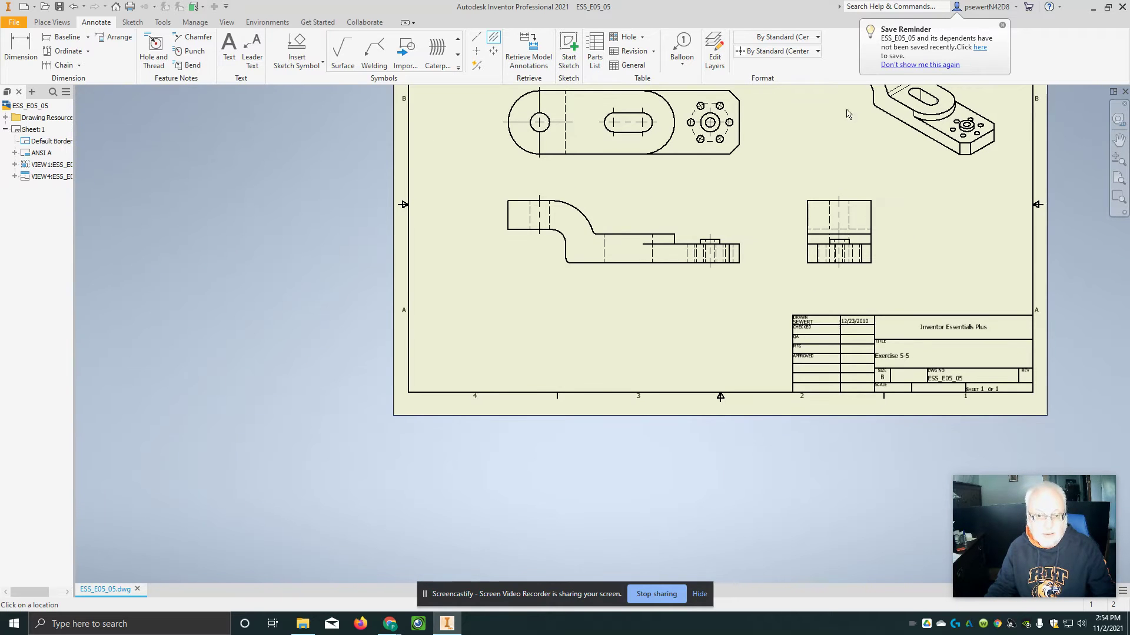
{"action": "scroll", "coordinate": [778, 251], "scroll_direction": "down", "scroll_amount": 3}
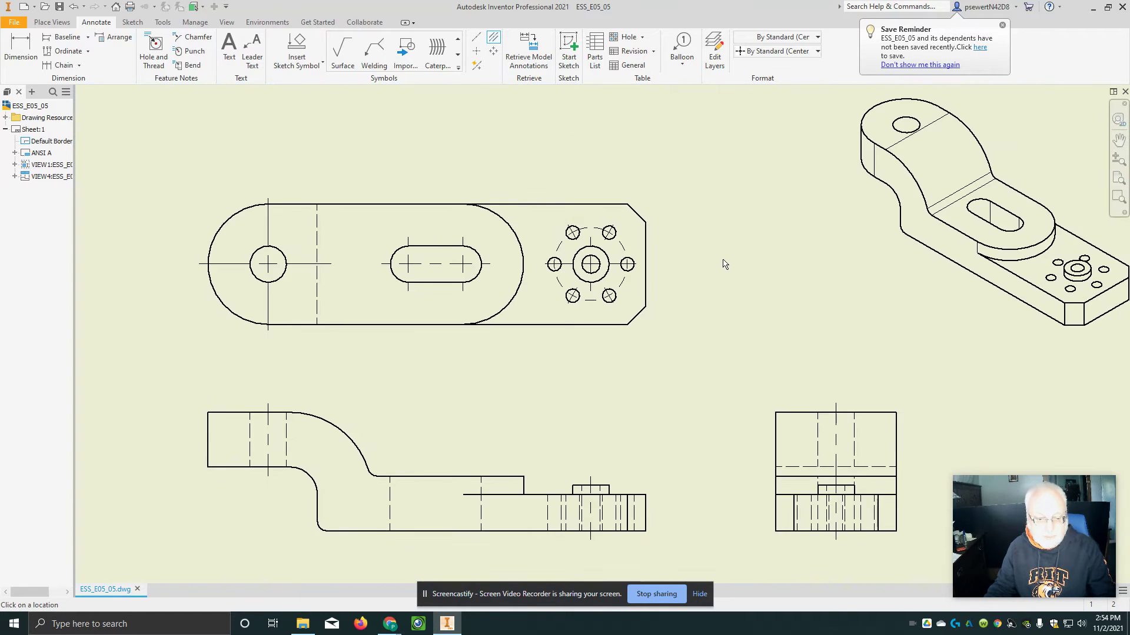
{"action": "middle_click_drag", "start_coordinate": [703, 321], "coordinate": [728, 272]}
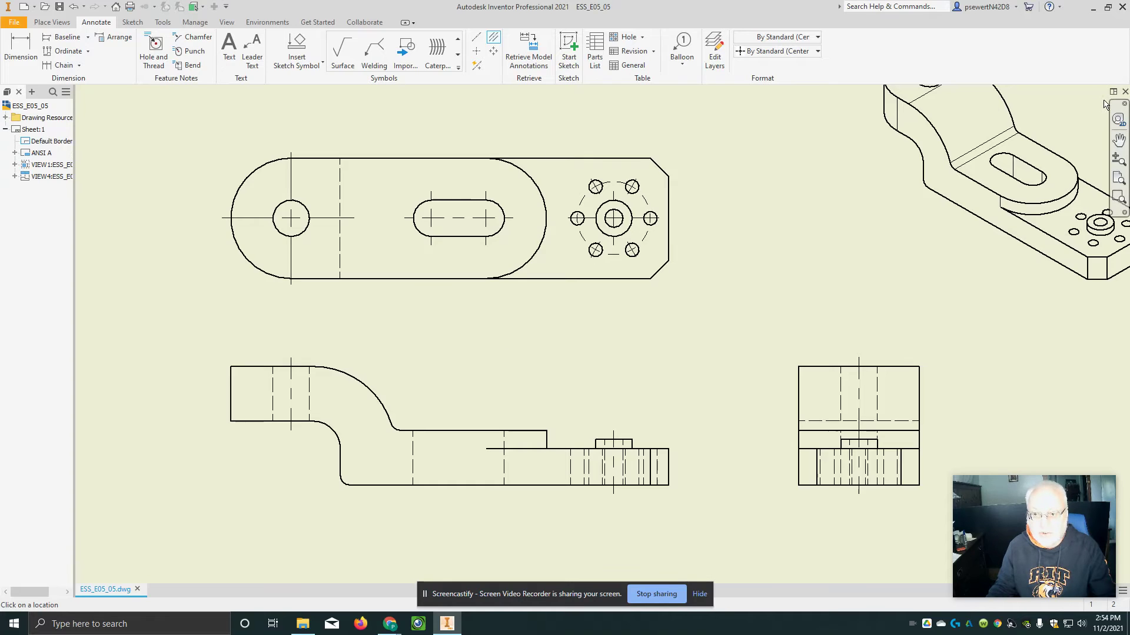
{"action": "left_click", "coordinate": [1125, 92]}
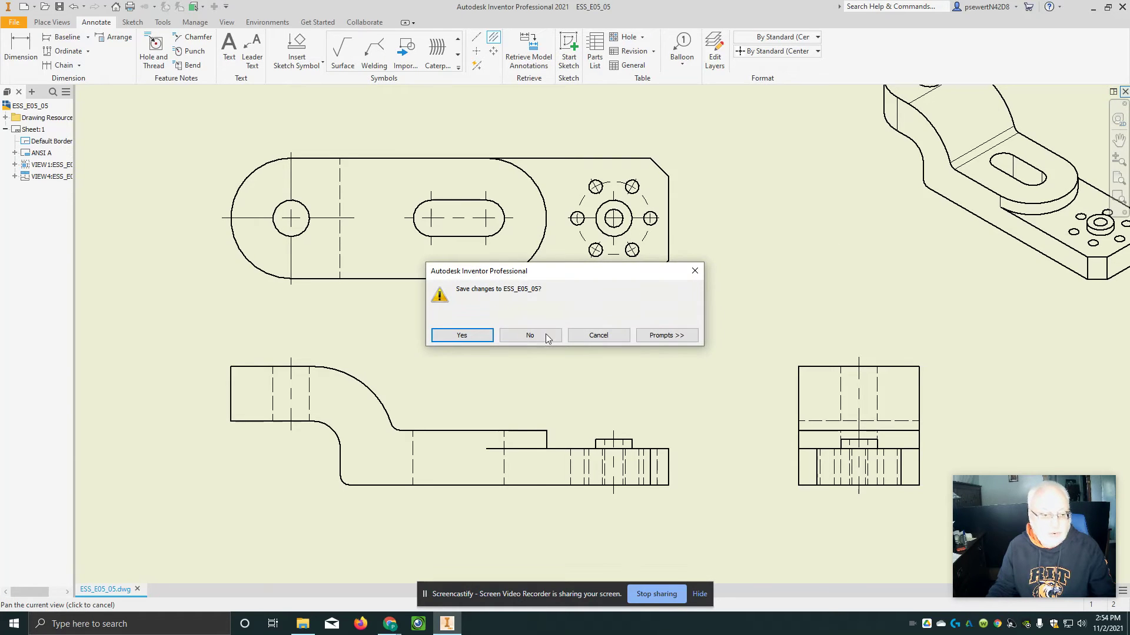
{"action": "left_click", "coordinate": [532, 341]}
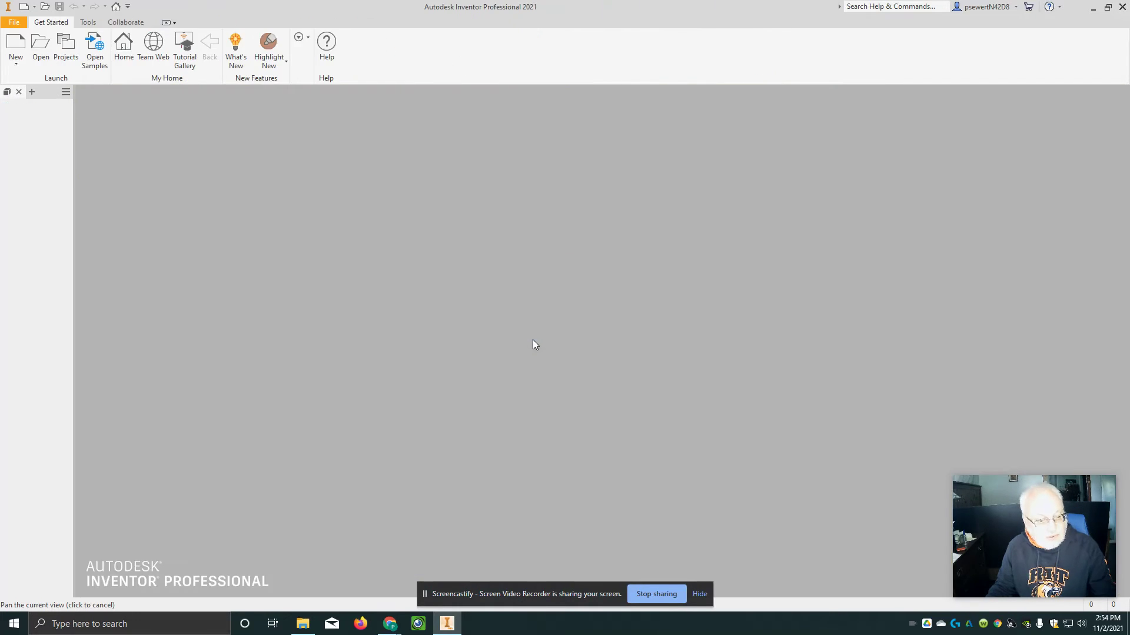
{"action": "left_click", "coordinate": [38, 45]}
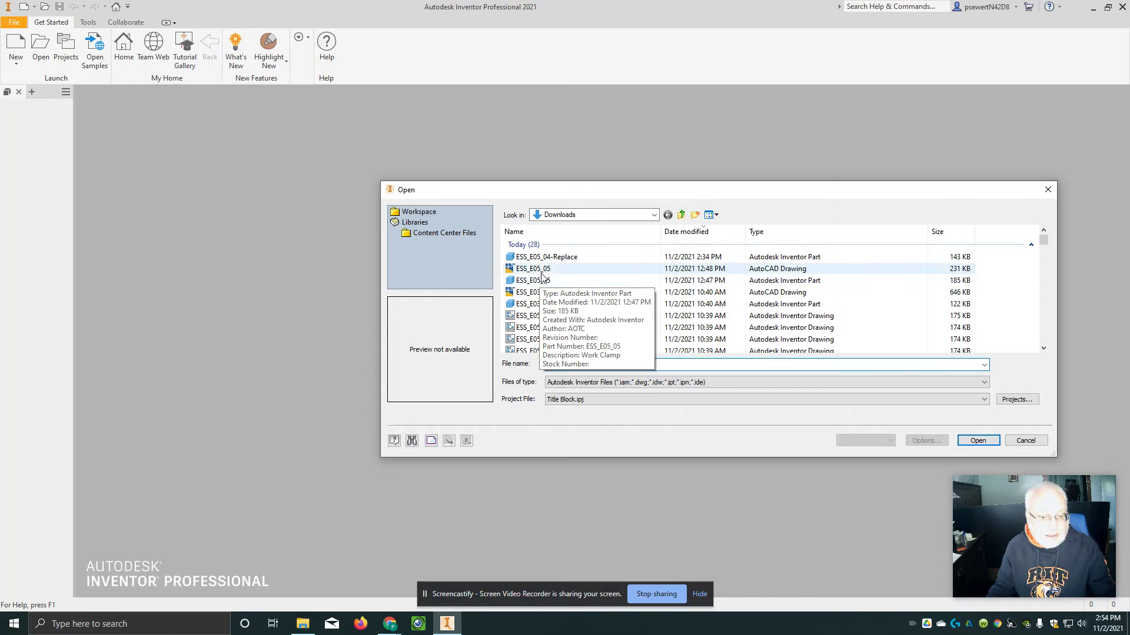
{"action": "double_click", "coordinate": [542, 269]}
{"action": "left_click", "coordinate": [640, 366]}
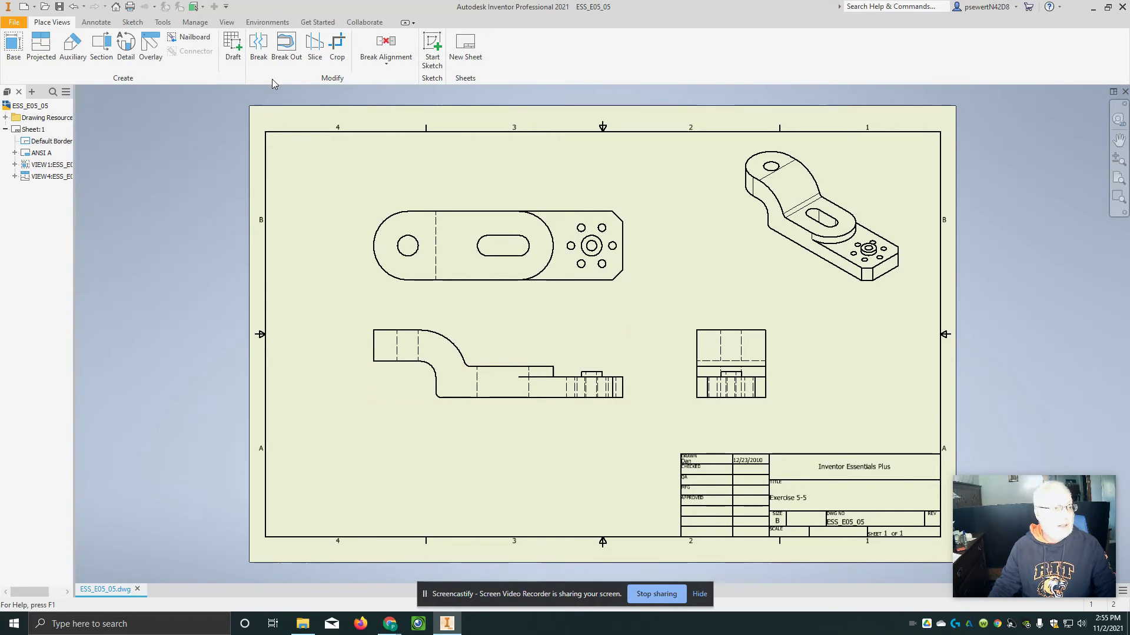
Apply automated centerlines to the top view for hole, fillet, cylindrical and circular patterned features, with both axis-normal and axis-parallel projections
{"action": "left_click", "coordinate": [95, 23]}
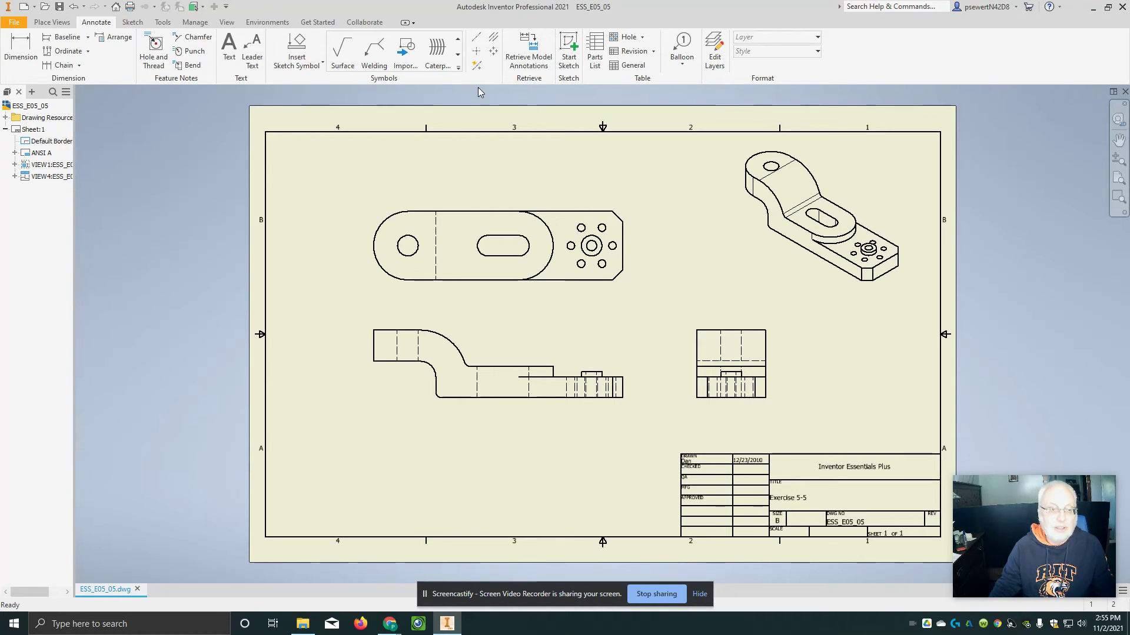
{"action": "left_click", "coordinate": [478, 66]}
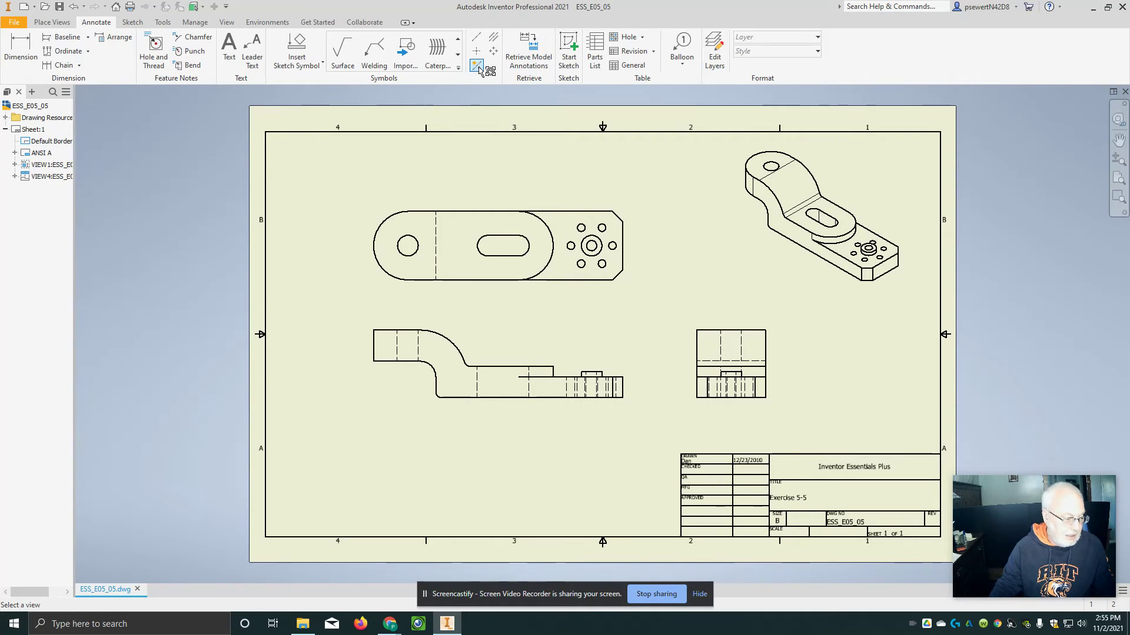
{"action": "scroll", "coordinate": [487, 221], "scroll_direction": "down", "scroll_amount": 4}
{"action": "scroll", "coordinate": [491, 221], "scroll_direction": "up", "scroll_amount": 8}
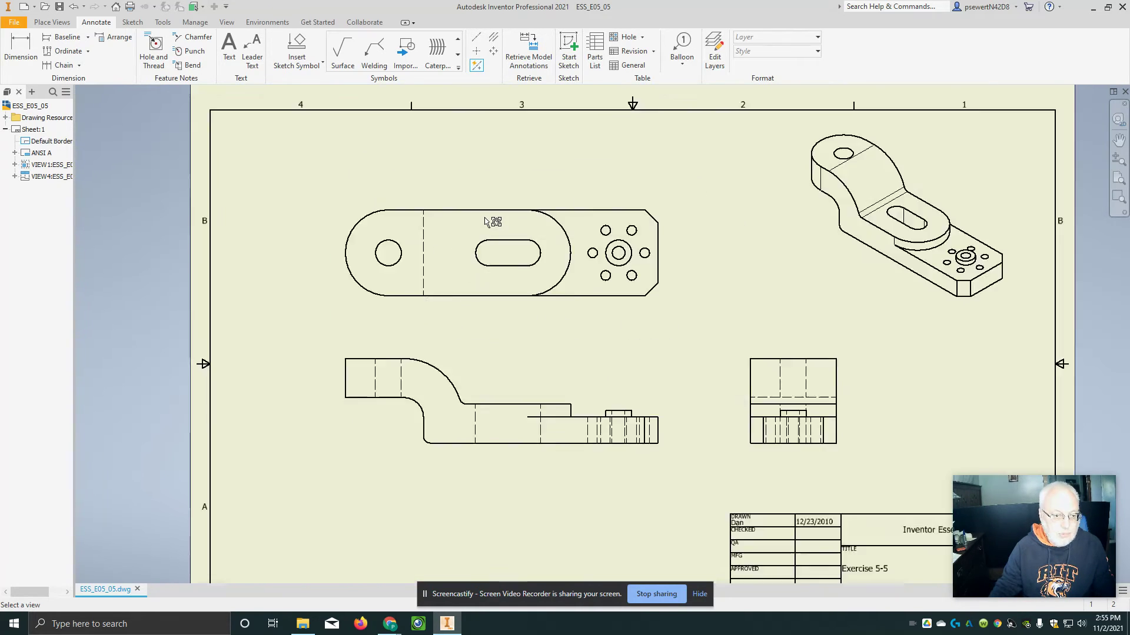
{"action": "left_click", "coordinate": [659, 198]}
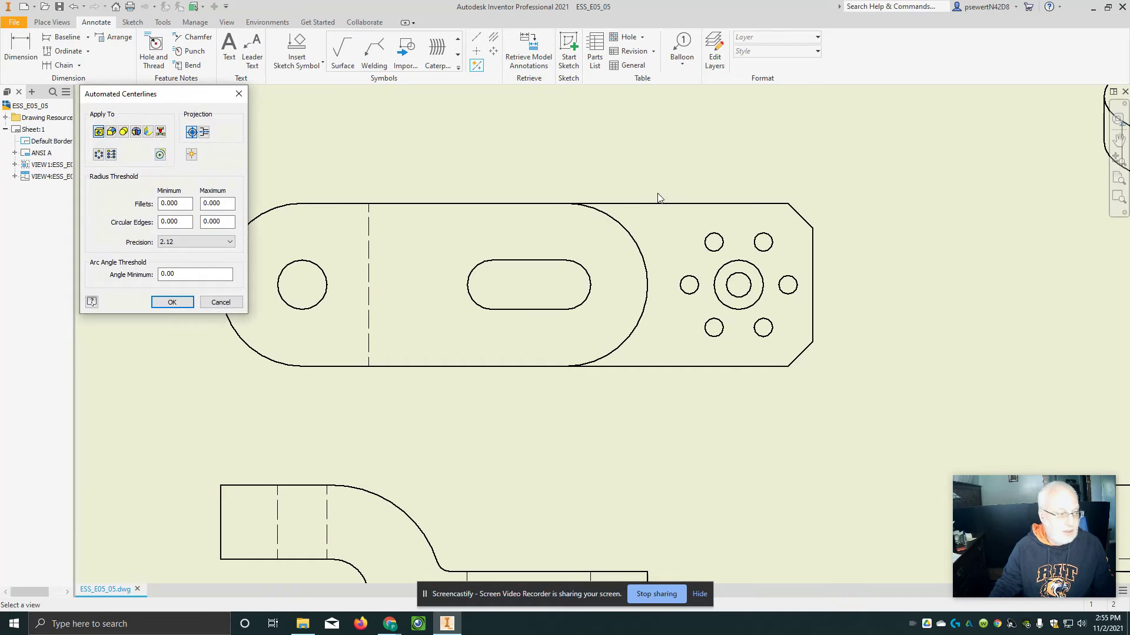
{"action": "left_click", "coordinate": [124, 132]}
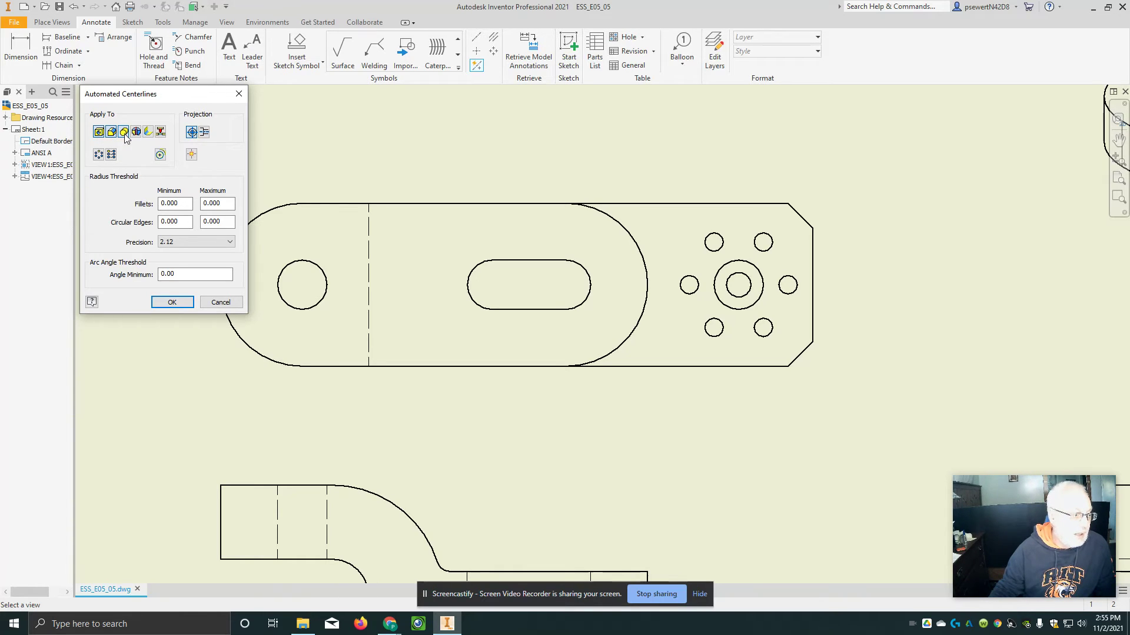
{"action": "left_click", "coordinate": [98, 155]}
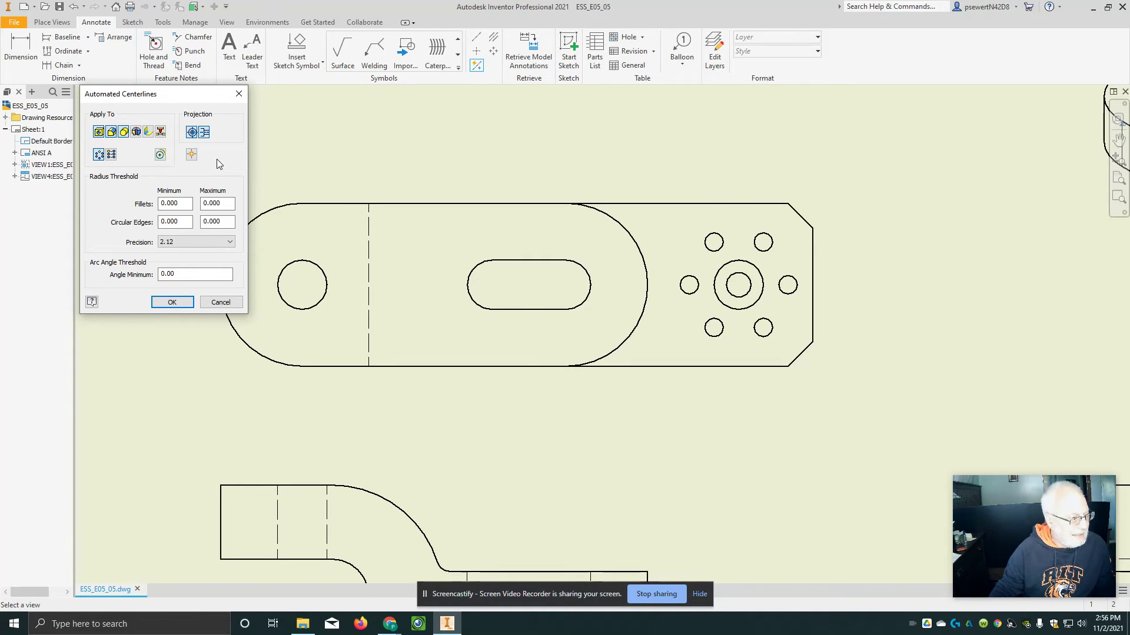
{"action": "left_click", "coordinate": [173, 302]}
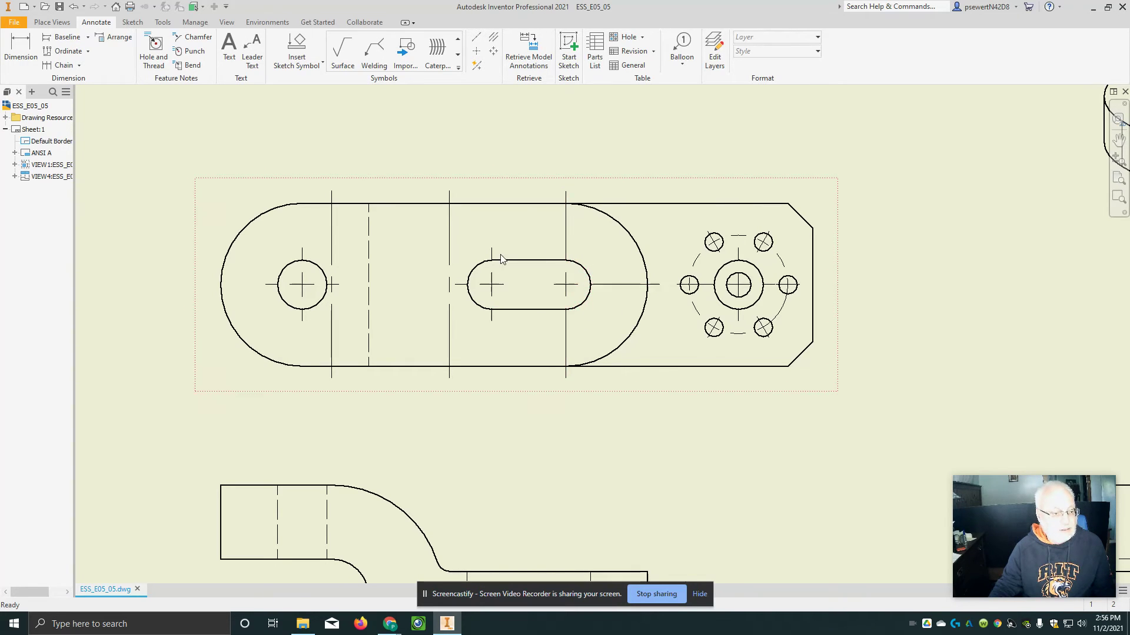
{"action": "left_click", "coordinate": [330, 285]}
{"action": "left_click", "coordinate": [332, 250]}
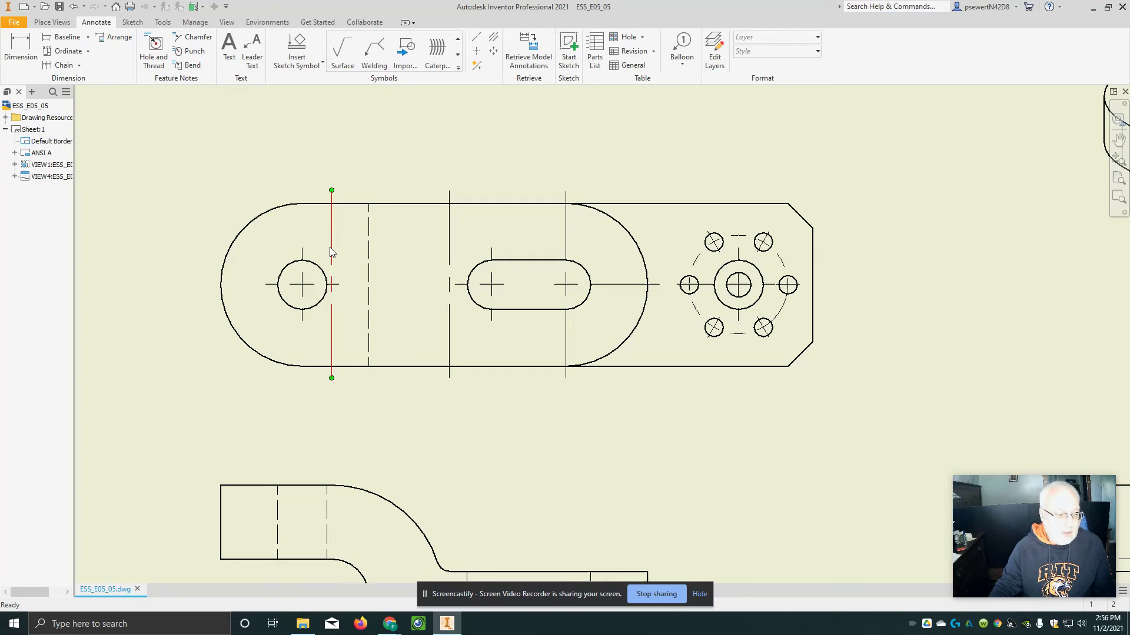
{"action": "key", "text": "Escape"}
Apply automated centerlines to the front view for hole, fillet, cylindrical and circular patterned features, using both axis-normal and axis-parallel projections
{"action": "scroll", "coordinate": [330, 250], "scroll_direction": "down", "scroll_amount": 3}
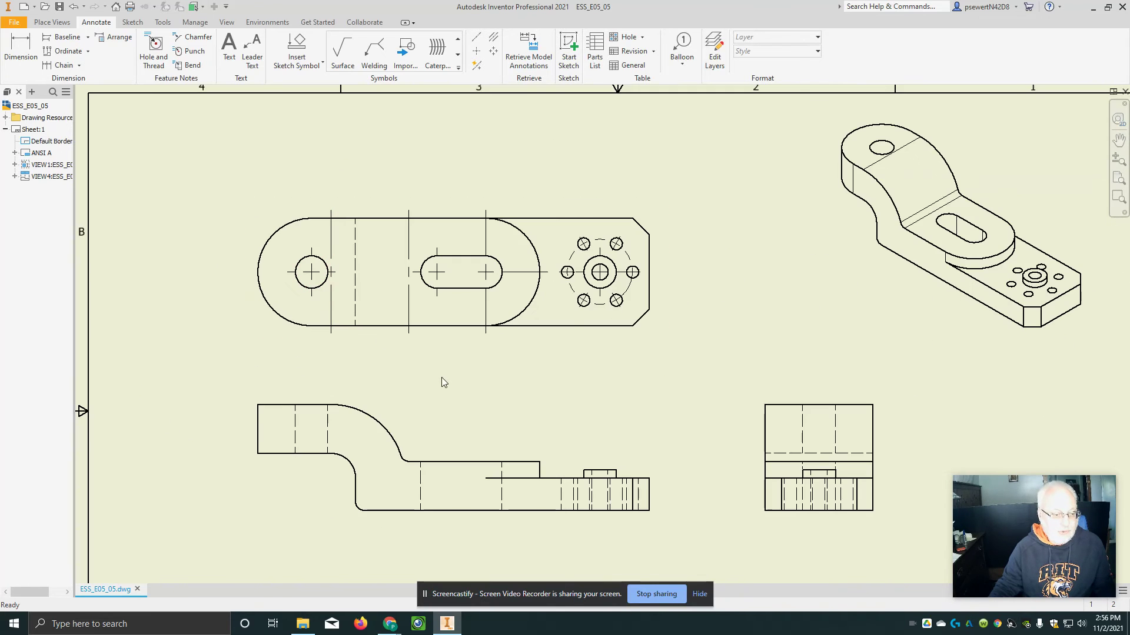
{"action": "mouse_move", "coordinate": [484, 456]}
{"action": "middle_mouse_down"}
{"action": "mouse_move", "coordinate": [550, 315]}
{"action": "mouse_move", "coordinate": [533, 303]}
{"action": "middle_mouse_up"}
{"action": "scroll", "coordinate": [534, 303], "scroll_direction": "up", "scroll_amount": 3}
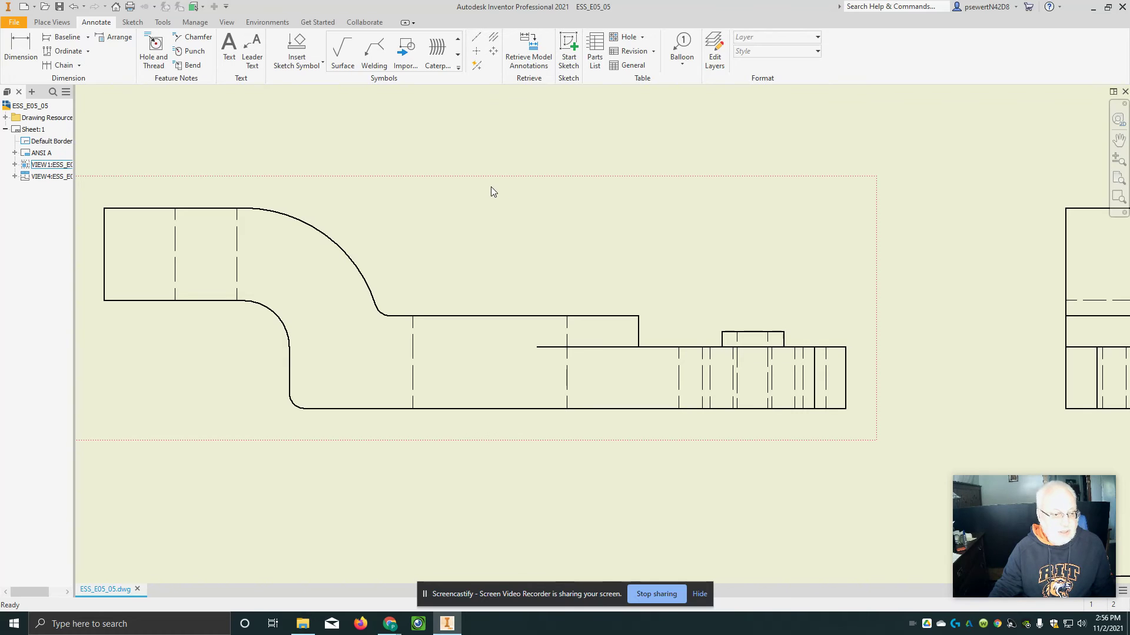
{"action": "left_click", "coordinate": [477, 64]}
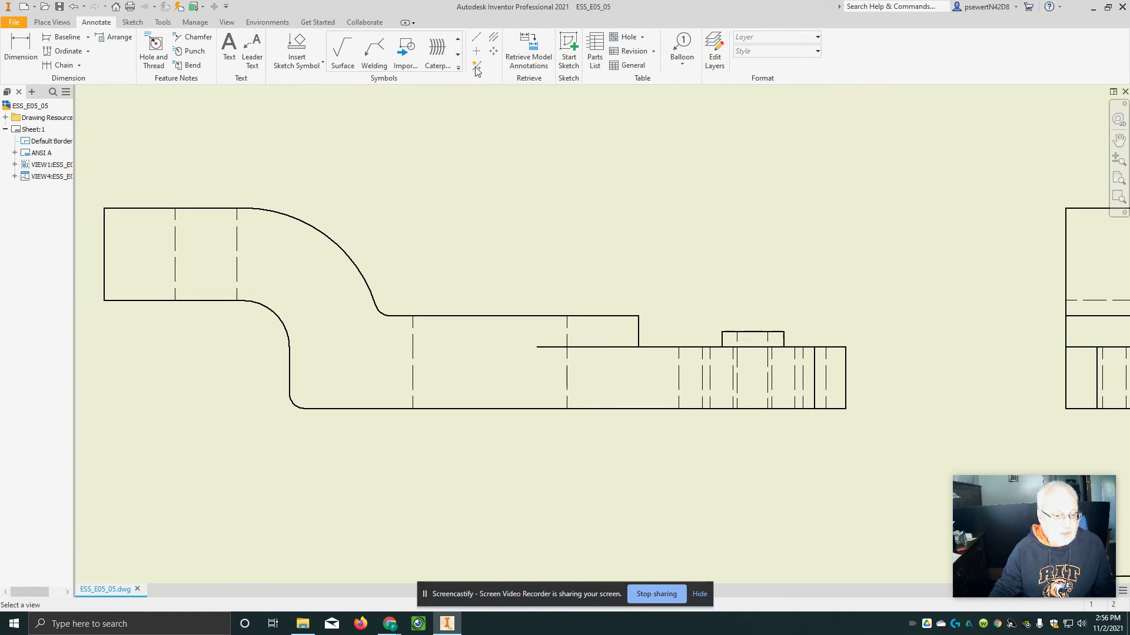
{"action": "left_click", "coordinate": [377, 294]}
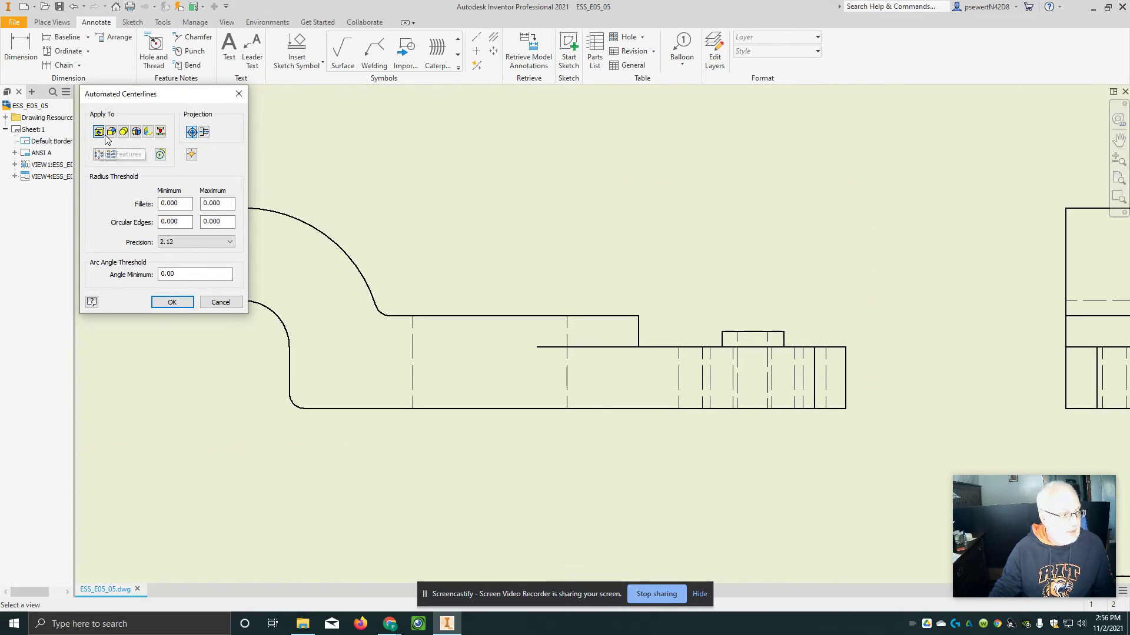
{"action": "left_click", "coordinate": [122, 132]}
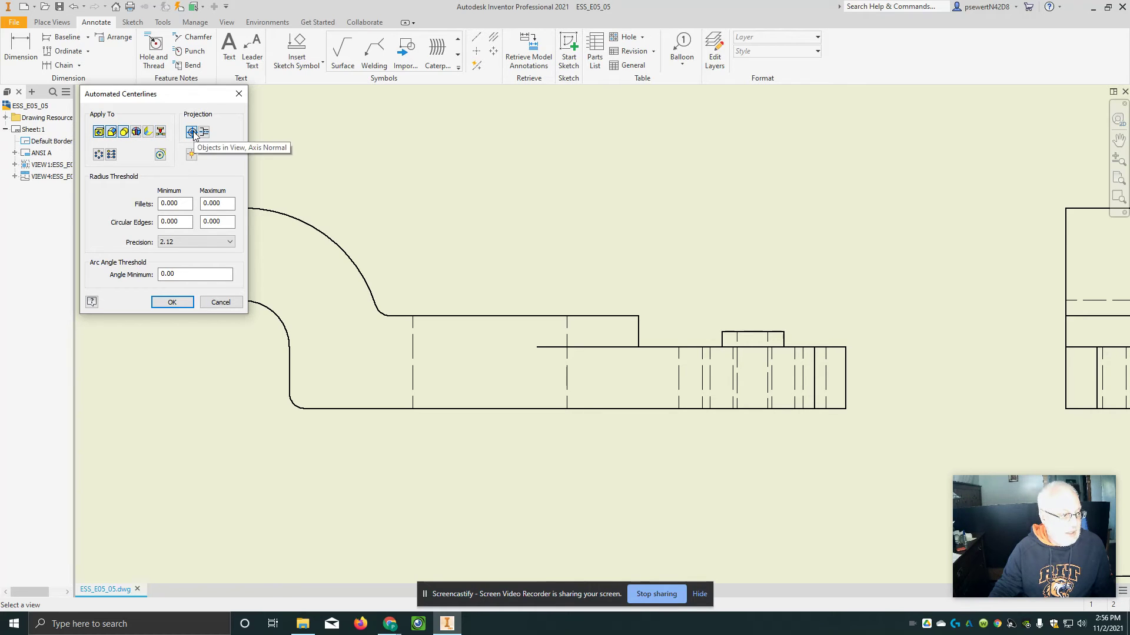
{"action": "left_click", "coordinate": [192, 132]}
{"action": "left_click", "coordinate": [206, 135]}
{"action": "left_click", "coordinate": [192, 132]}
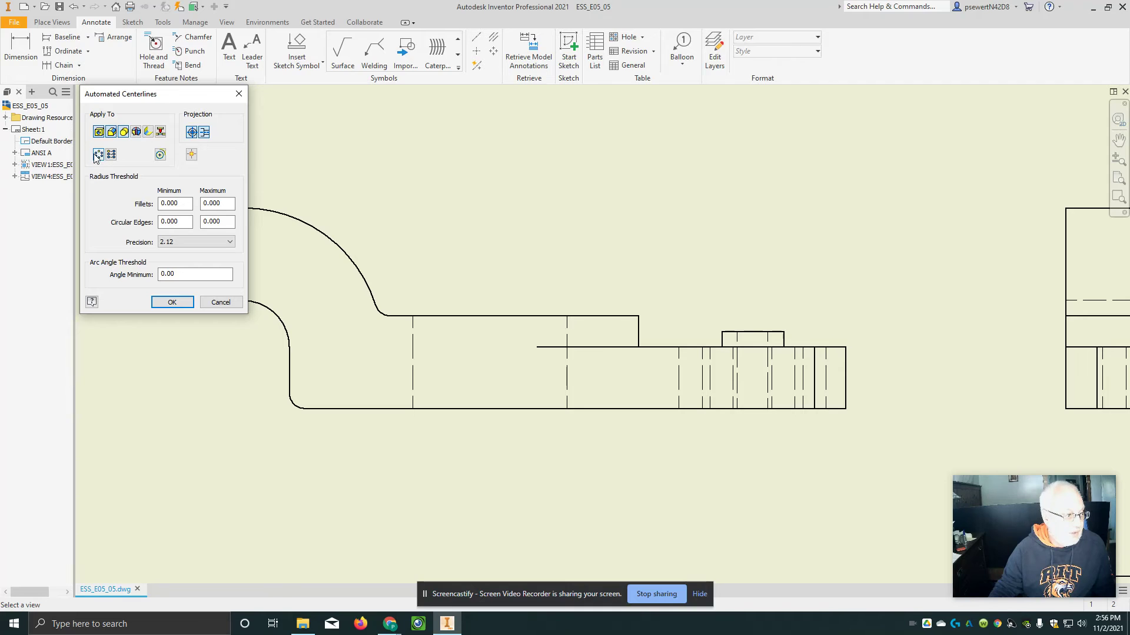
{"action": "left_click", "coordinate": [163, 306]}
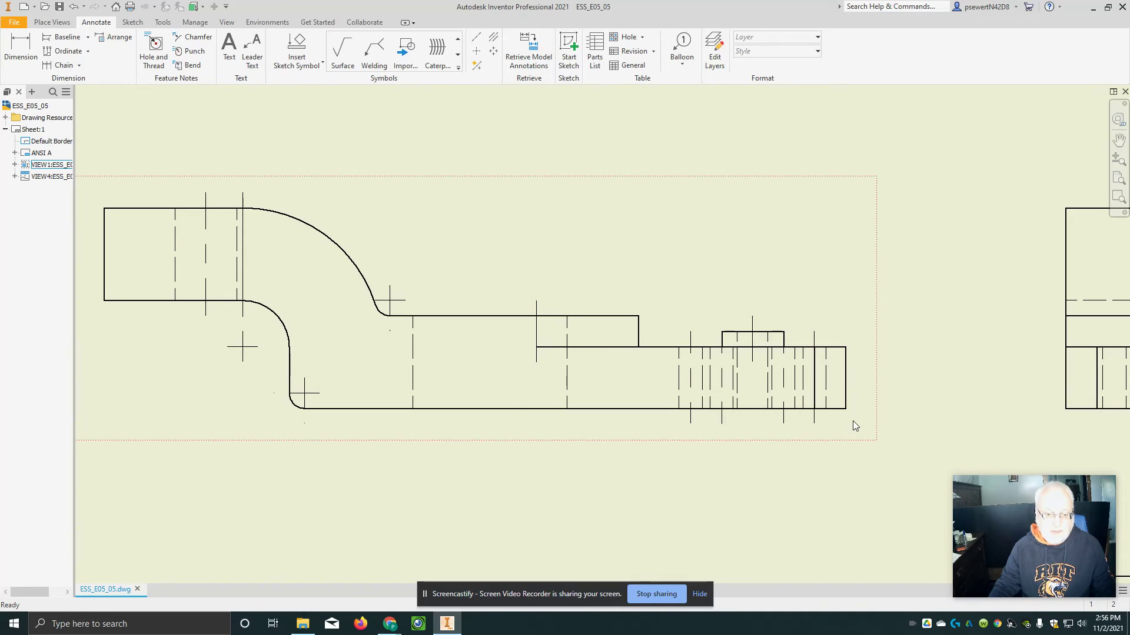
Apply automated centerlines to the side view for hole, fillet, cylindrical and patterned features, using both axis-normal and axis-parallel projections
{"action": "scroll", "coordinate": [859, 410], "scroll_direction": "up", "scroll_amount": 3}
{"action": "scroll", "coordinate": [859, 412], "scroll_direction": "down", "scroll_amount": 2}
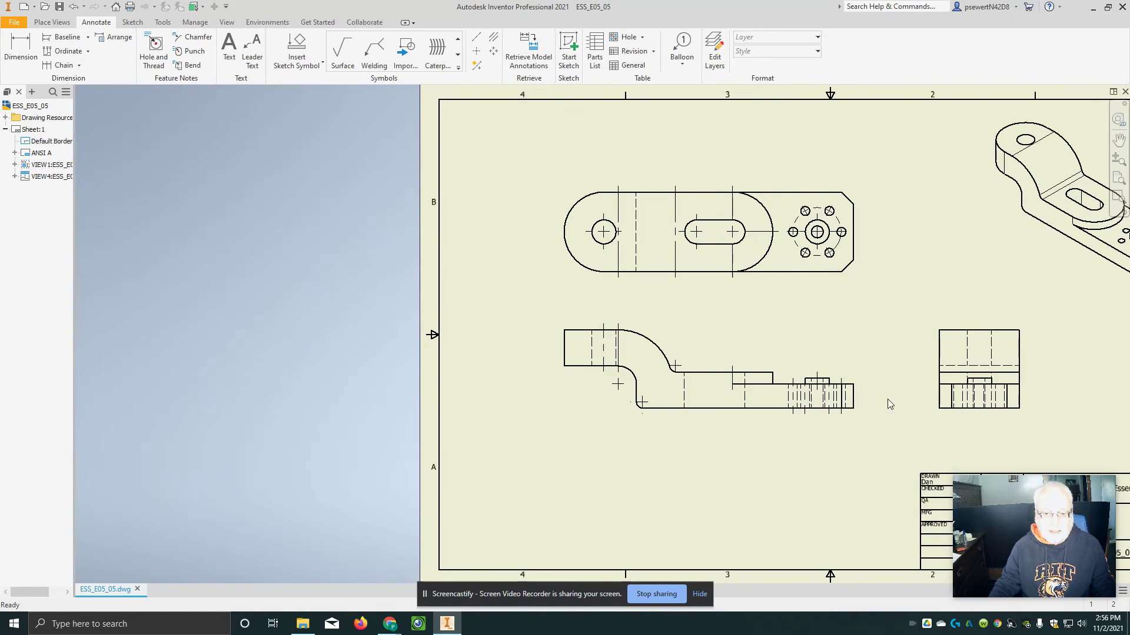
{"action": "middle_click_drag", "start_coordinate": [887, 403], "coordinate": [610, 353]}
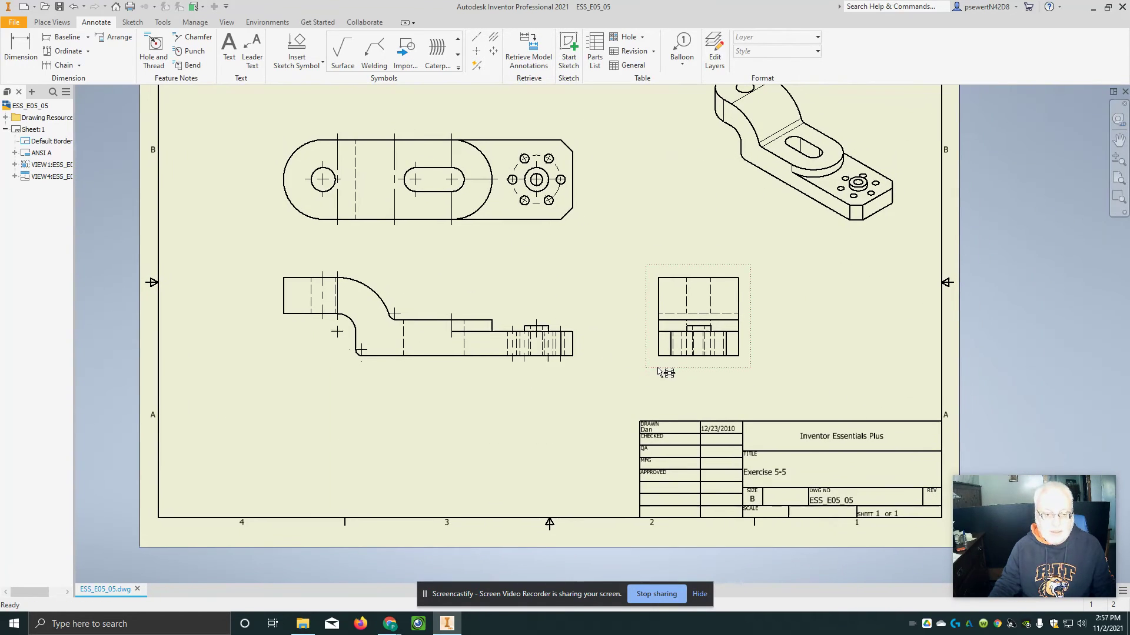
{"action": "scroll", "coordinate": [727, 349], "scroll_direction": "down", "scroll_amount": 5}
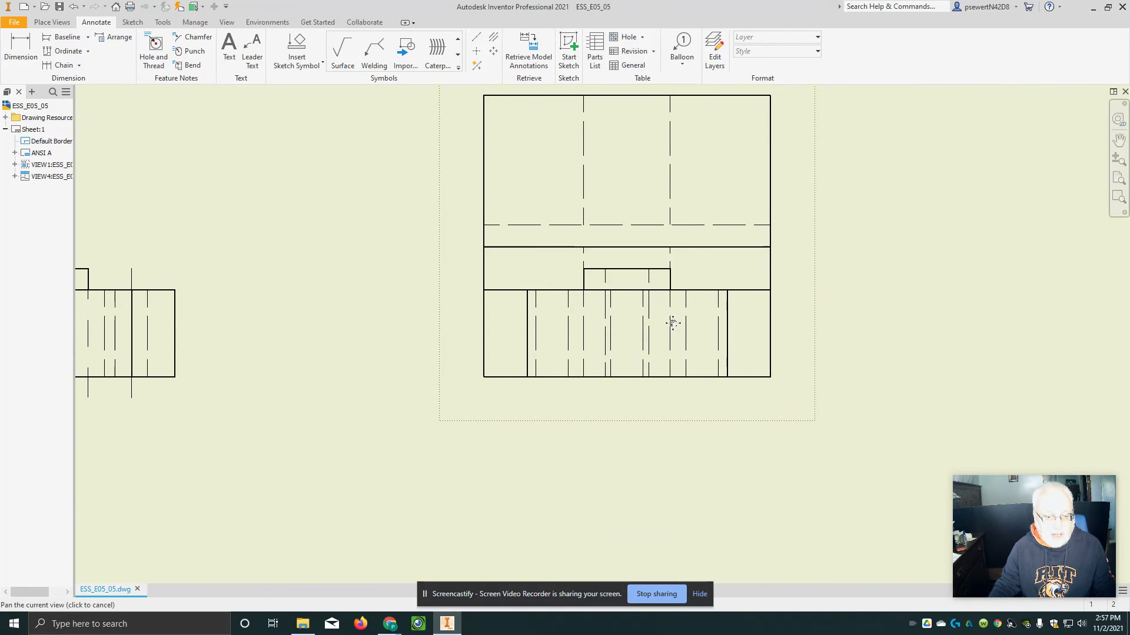
{"action": "middle_click_drag", "start_coordinate": [671, 323], "coordinate": [656, 368]}
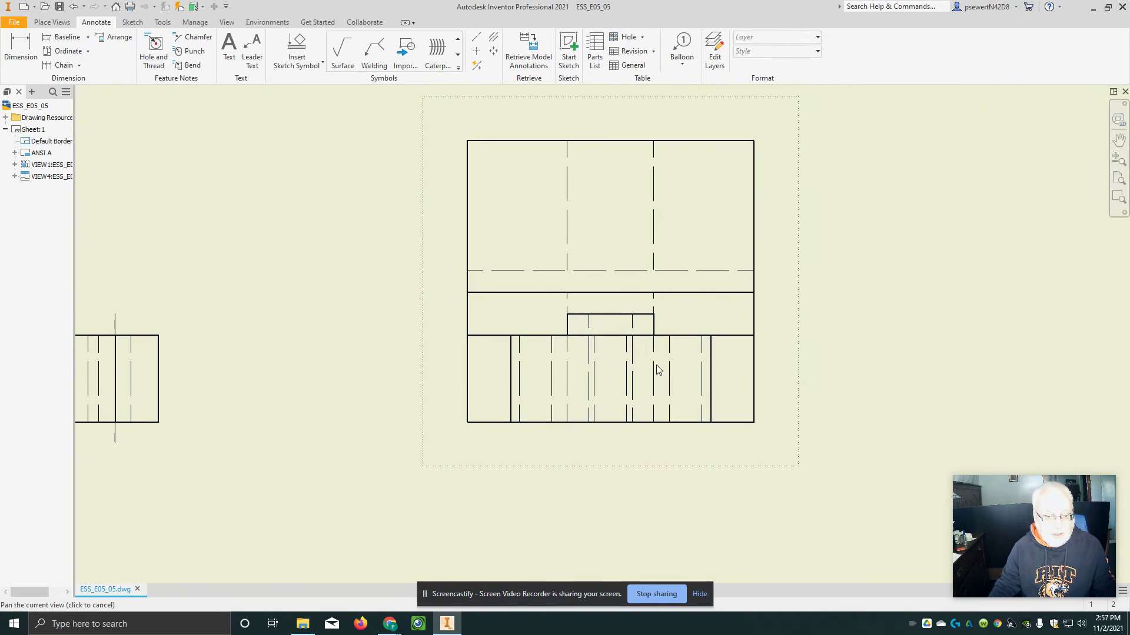
{"action": "left_click", "coordinate": [476, 66]}
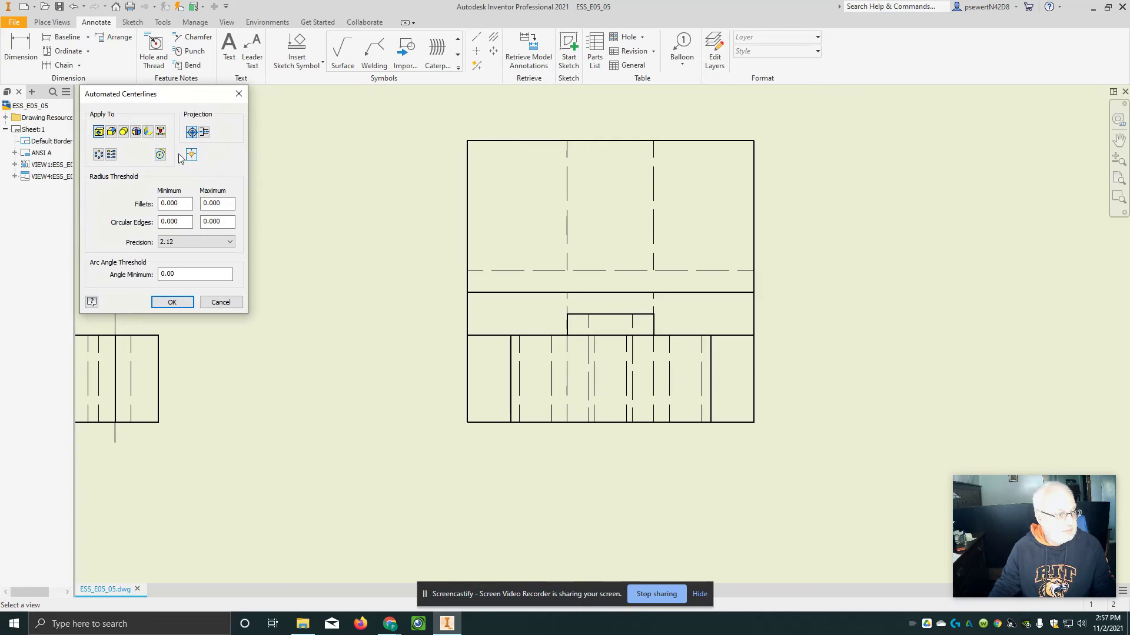
{"action": "left_click", "coordinate": [112, 131]}
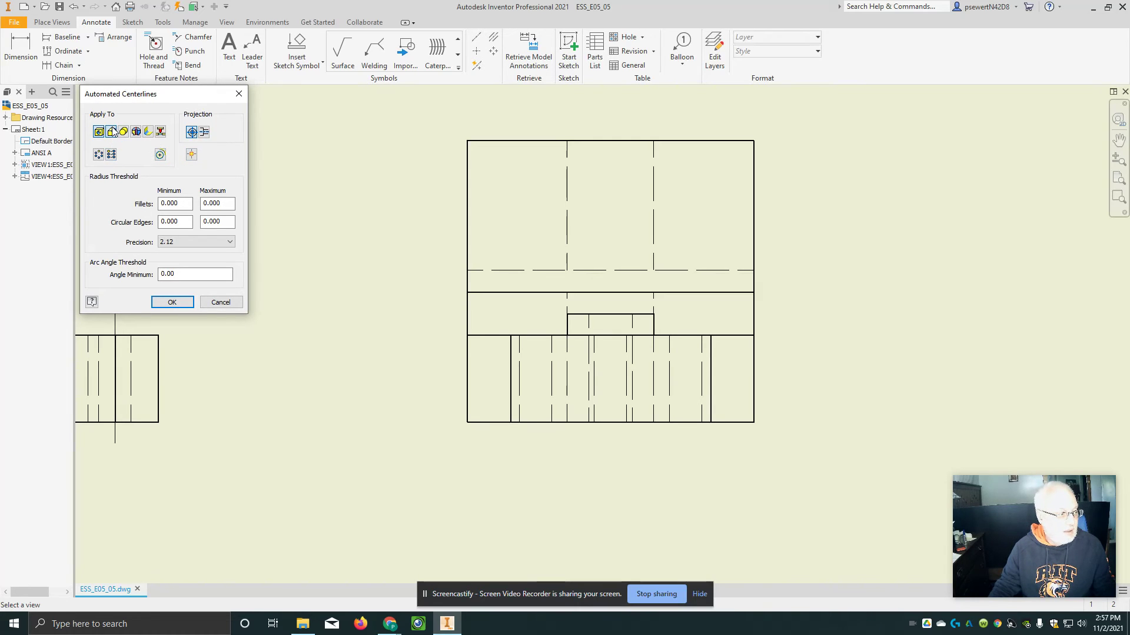
{"action": "left_click", "coordinate": [124, 132]}
{"action": "left_click", "coordinate": [99, 155]}
{"action": "left_click", "coordinate": [111, 155]}
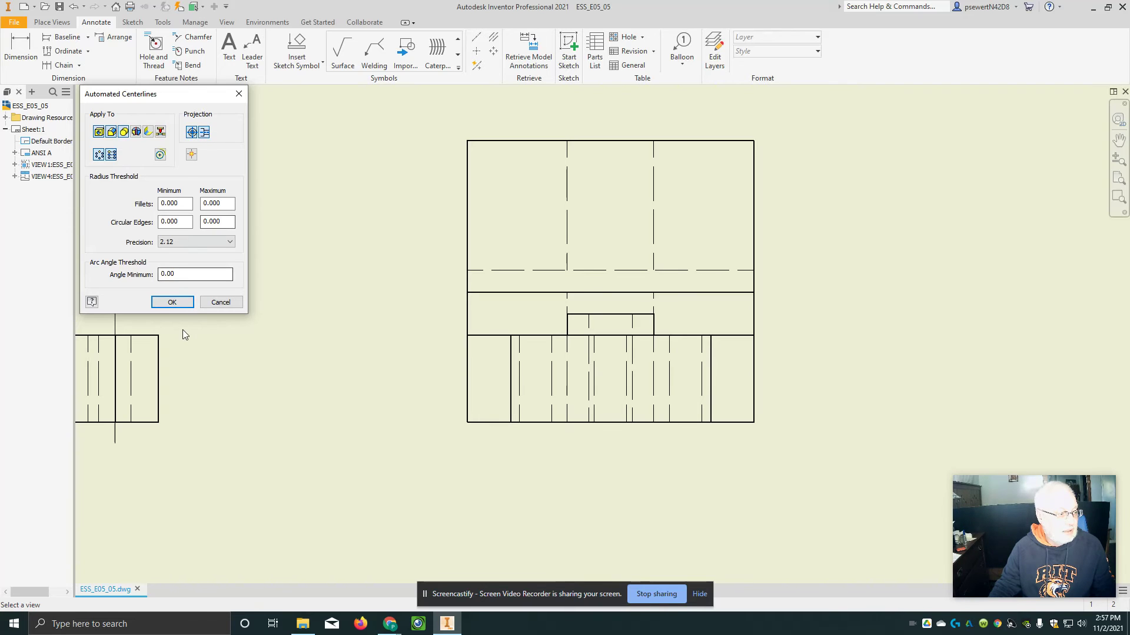
{"action": "left_click", "coordinate": [165, 304]}
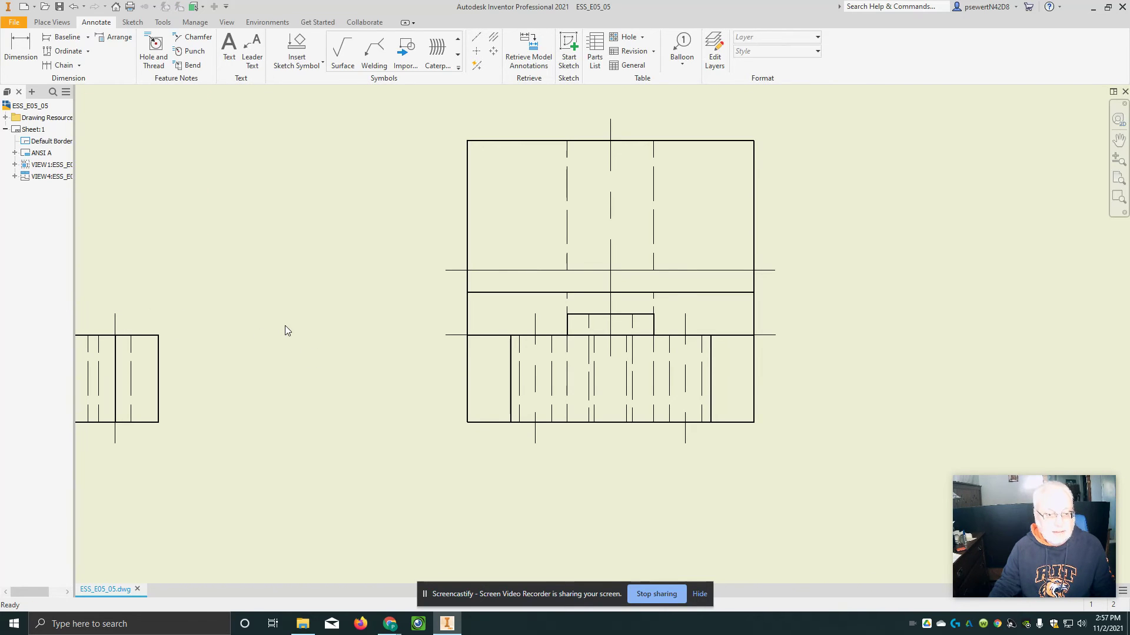
Delete the center mark of the large bend arc in the front view and the matching vertical centerline near the hole in the top view
{"action": "scroll", "coordinate": [286, 328], "scroll_direction": "down", "scroll_amount": 5}
{"action": "mouse_move", "coordinate": [270, 255]}
{"action": "middle_mouse_down"}
{"action": "mouse_move", "coordinate": [588, 242]}
{"action": "mouse_move", "coordinate": [694, 296]}
{"action": "mouse_move", "coordinate": [690, 315]}
{"action": "middle_mouse_up"}
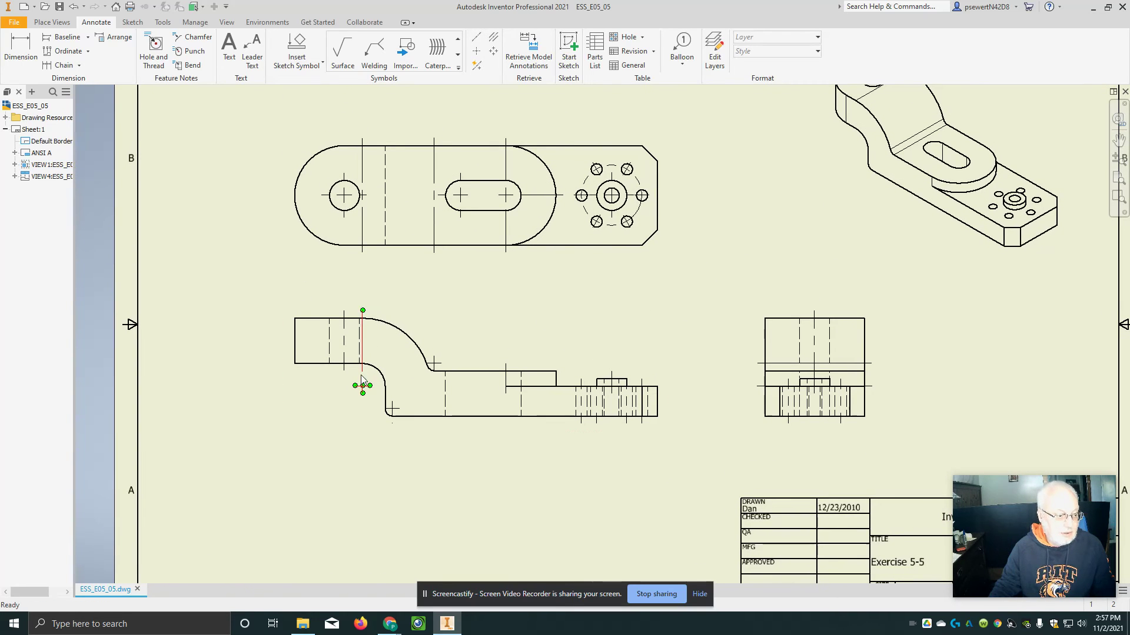
{"action": "left_click", "coordinate": [363, 390]}
{"action": "key", "text": "Escape"}
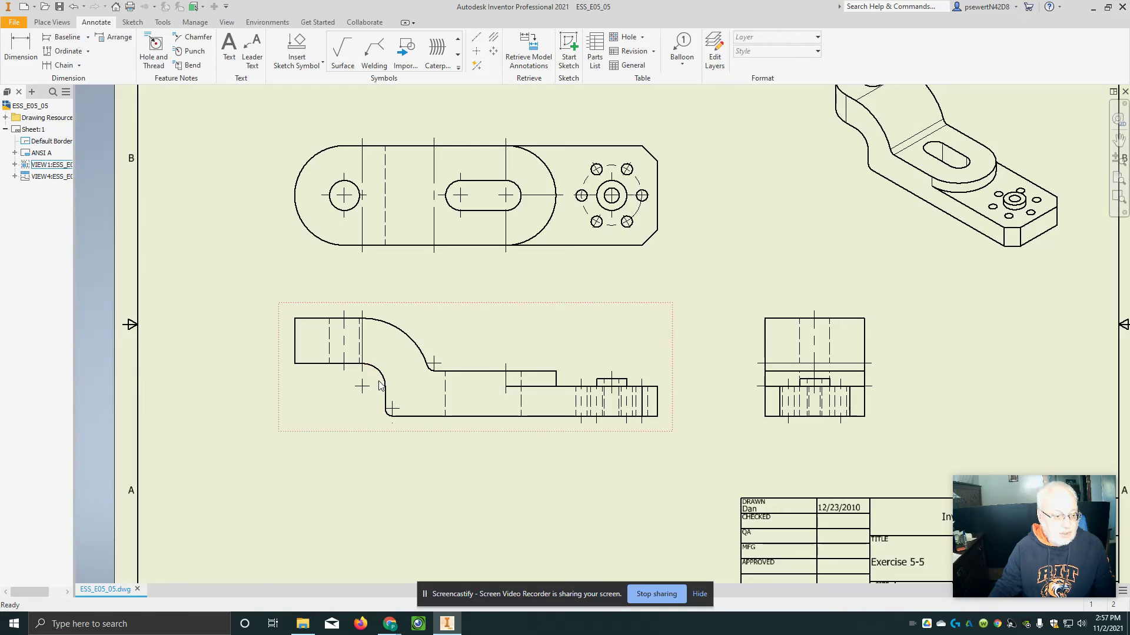
{"action": "left_click", "coordinate": [363, 388]}
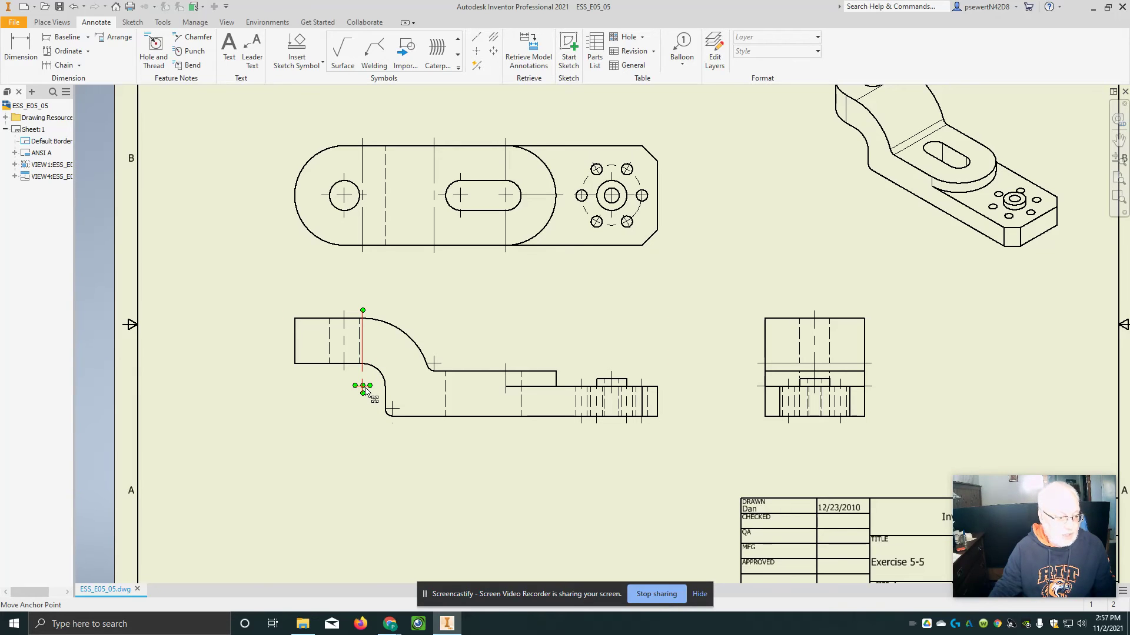
{"action": "key", "text": "Delete"}
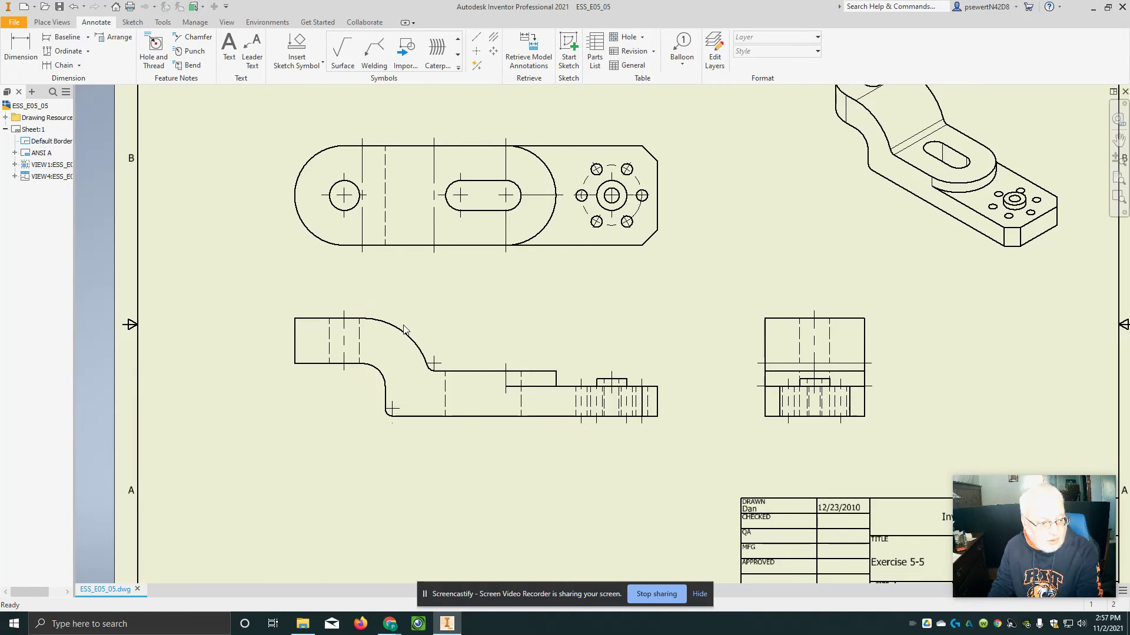
{"action": "left_click", "coordinate": [365, 223]}
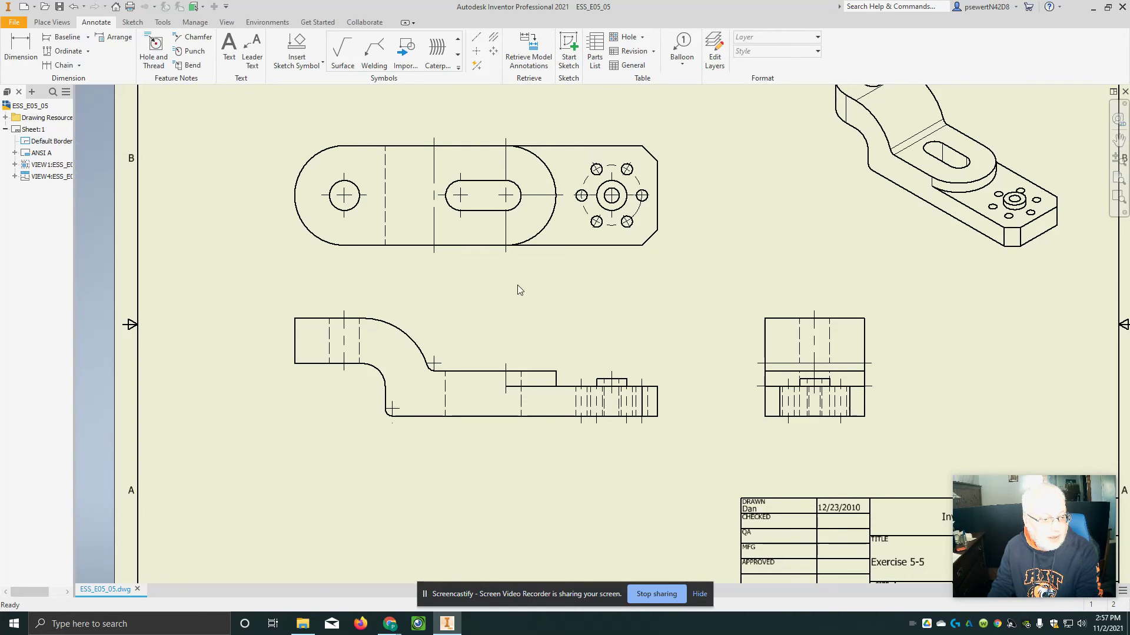
{"action": "left_click", "coordinate": [494, 37]}
{"action": "left_click", "coordinate": [485, 146]}
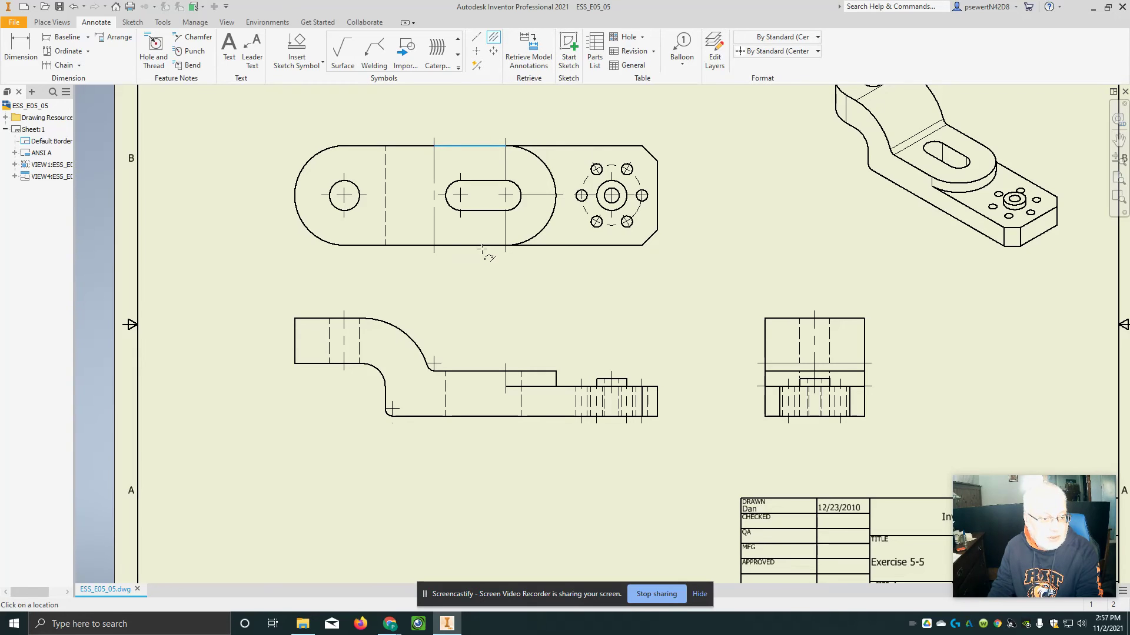
{"action": "key", "text": "Escape"}
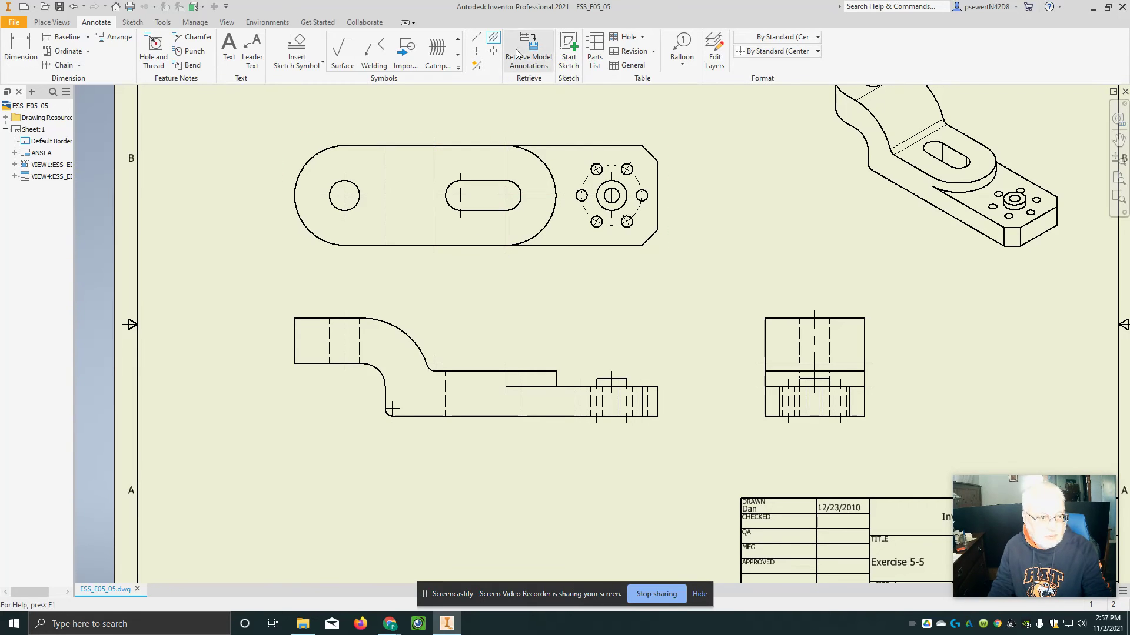
Add a centerline bisector between the two straight edges of the slot in the top view
{"action": "left_click", "coordinate": [494, 39]}
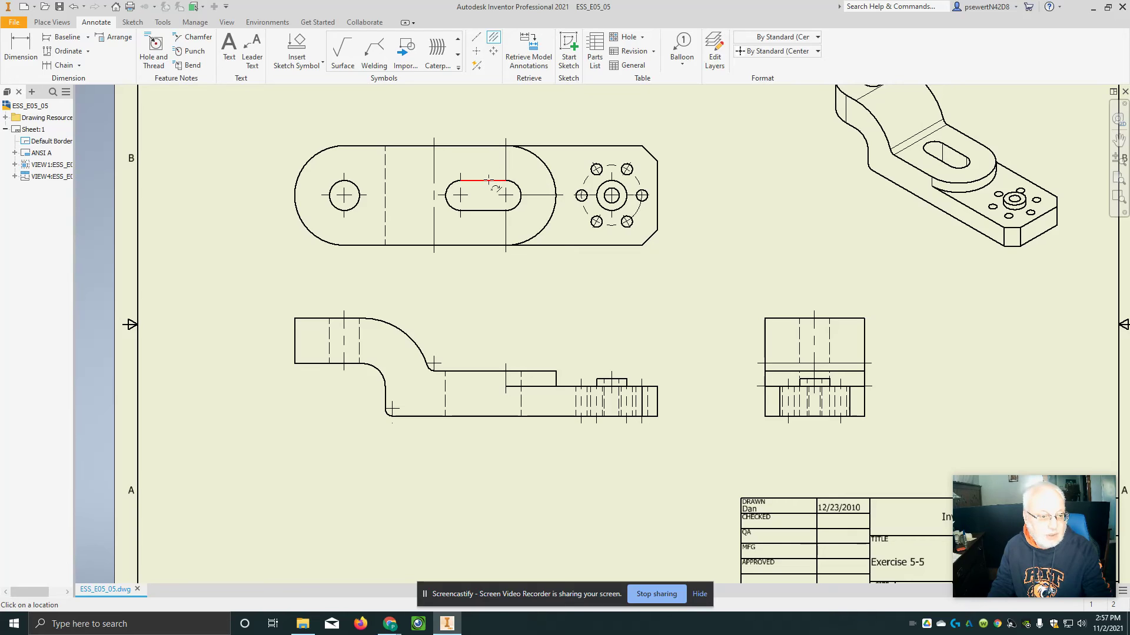
{"action": "left_click", "coordinate": [484, 180]}
{"action": "left_click", "coordinate": [488, 215]}
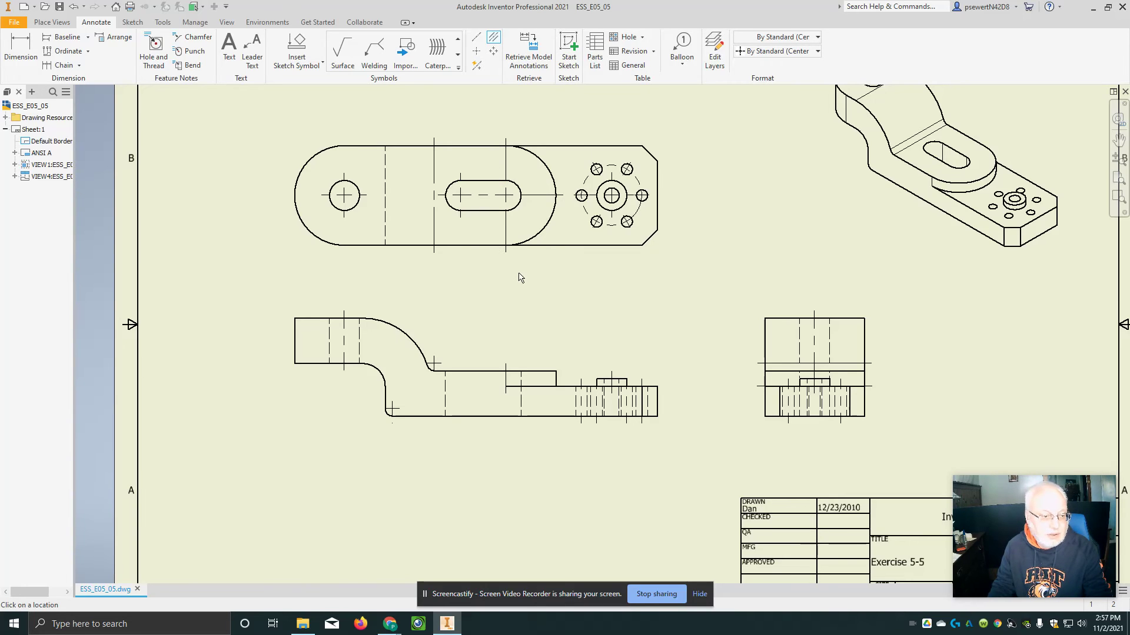
{"action": "key", "text": "Escape"}
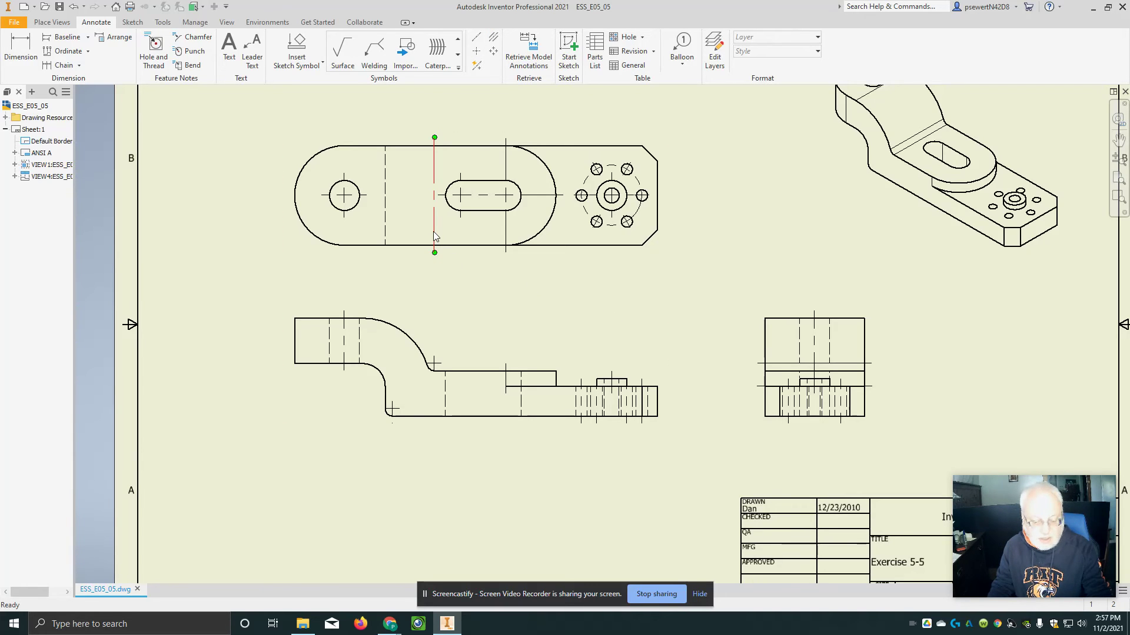
Delete the vertical centerline just left of the slot in the top view and place a center mark on the part's rounded left end
{"action": "key", "text": "Delete"}
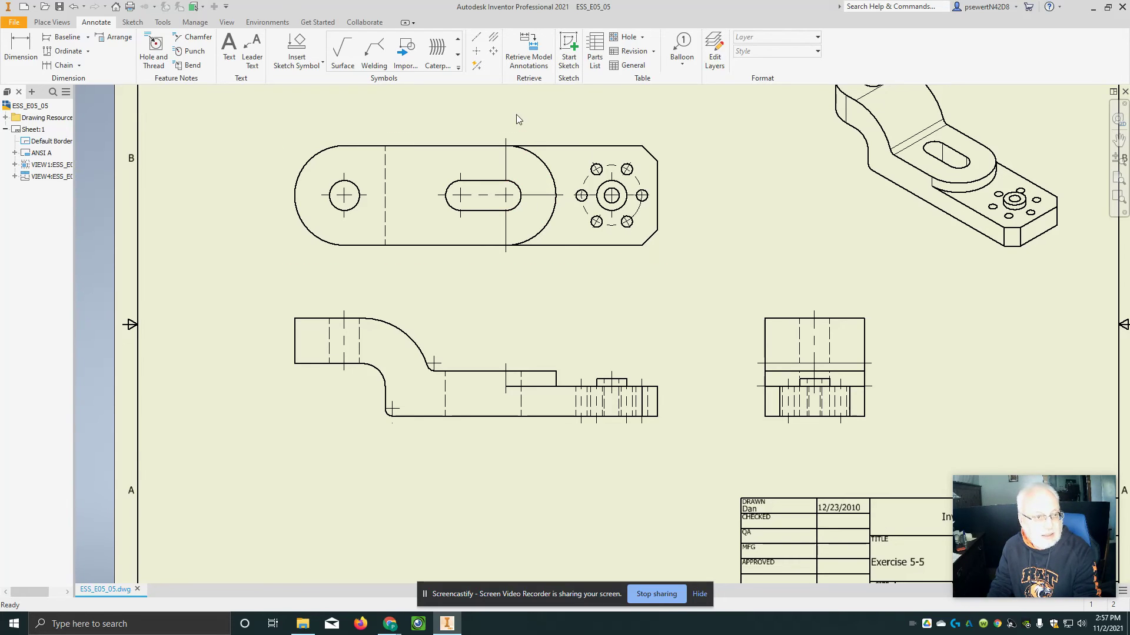
{"action": "left_click", "coordinate": [477, 52]}
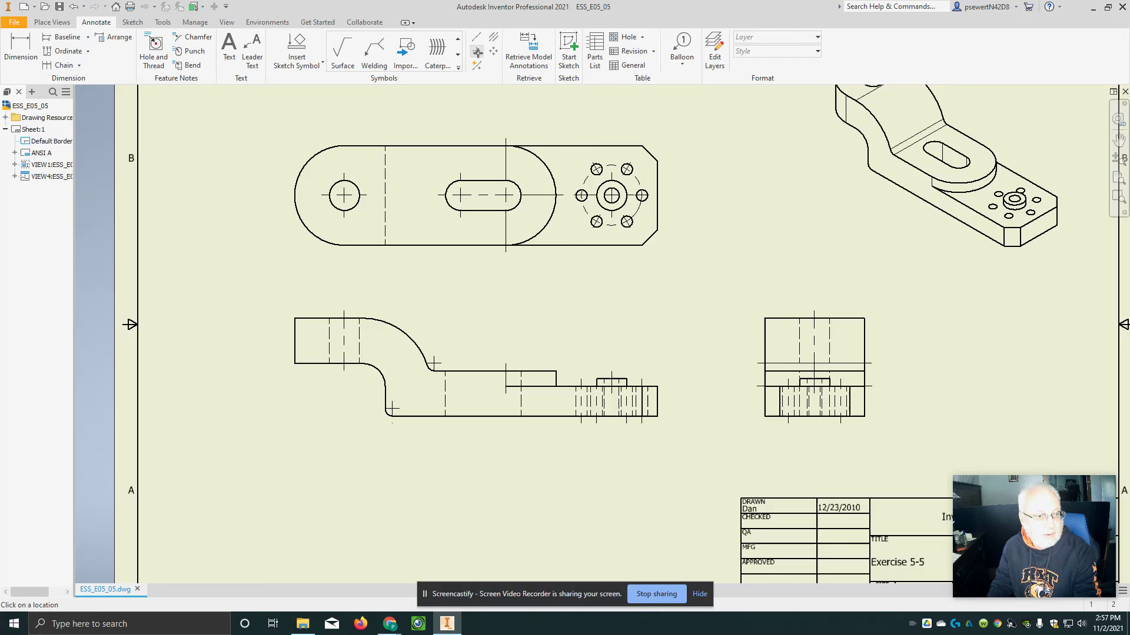
{"action": "left_click", "coordinate": [299, 177]}
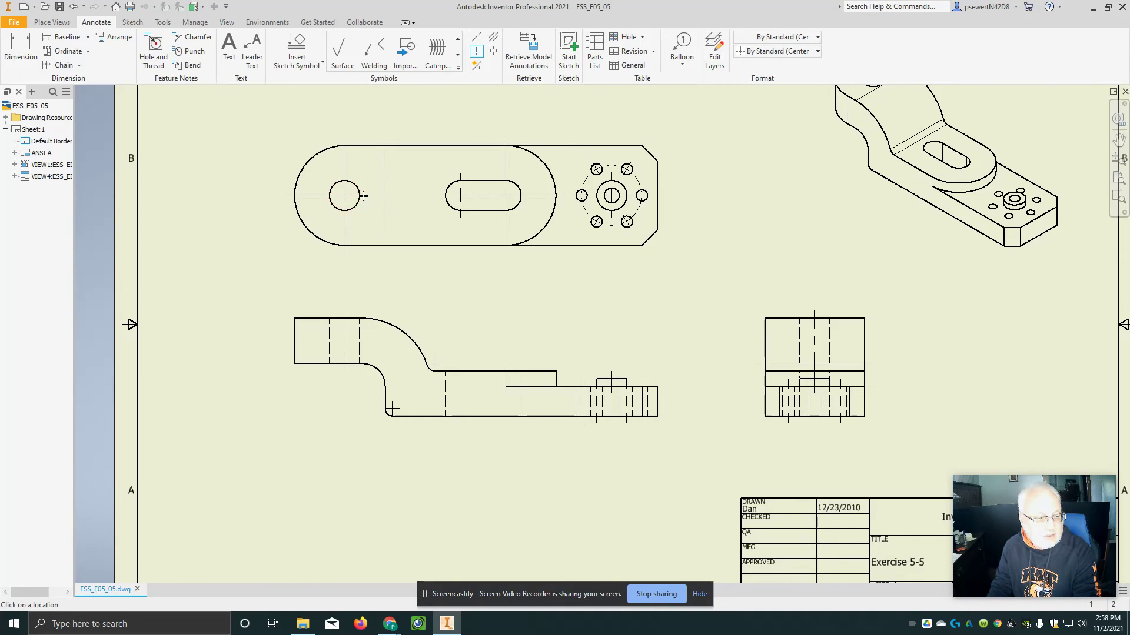
{"action": "key", "text": "Escape"}
Extend the right arm of the large hole's center mark past the vertical hidden line in the top view
{"action": "scroll", "coordinate": [360, 204], "scroll_direction": "down", "scroll_amount": 5}
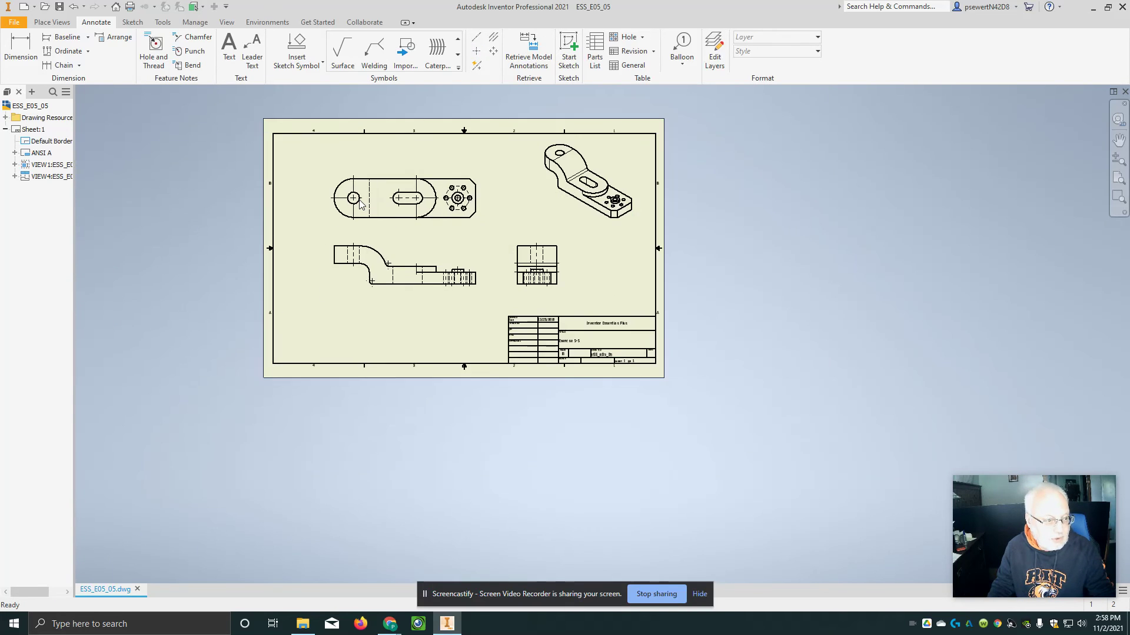
{"action": "scroll", "coordinate": [361, 206], "scroll_direction": "up", "scroll_amount": 15}
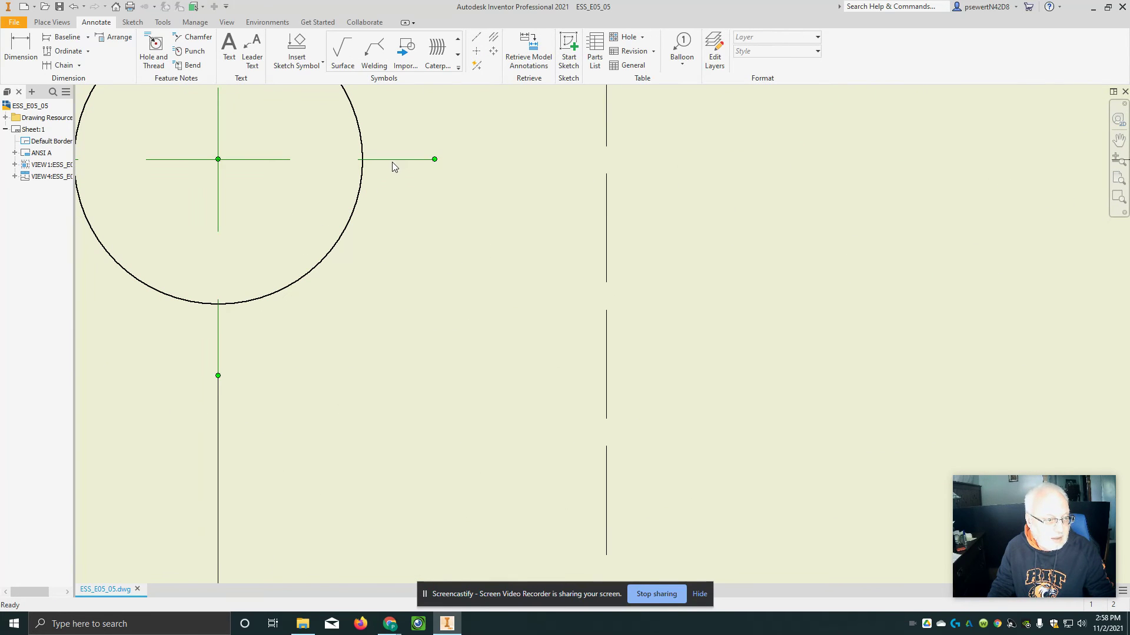
{"action": "left_click", "coordinate": [421, 158]}
{"action": "left_click_drag", "start_coordinate": [436, 159], "coordinate": [650, 148]}
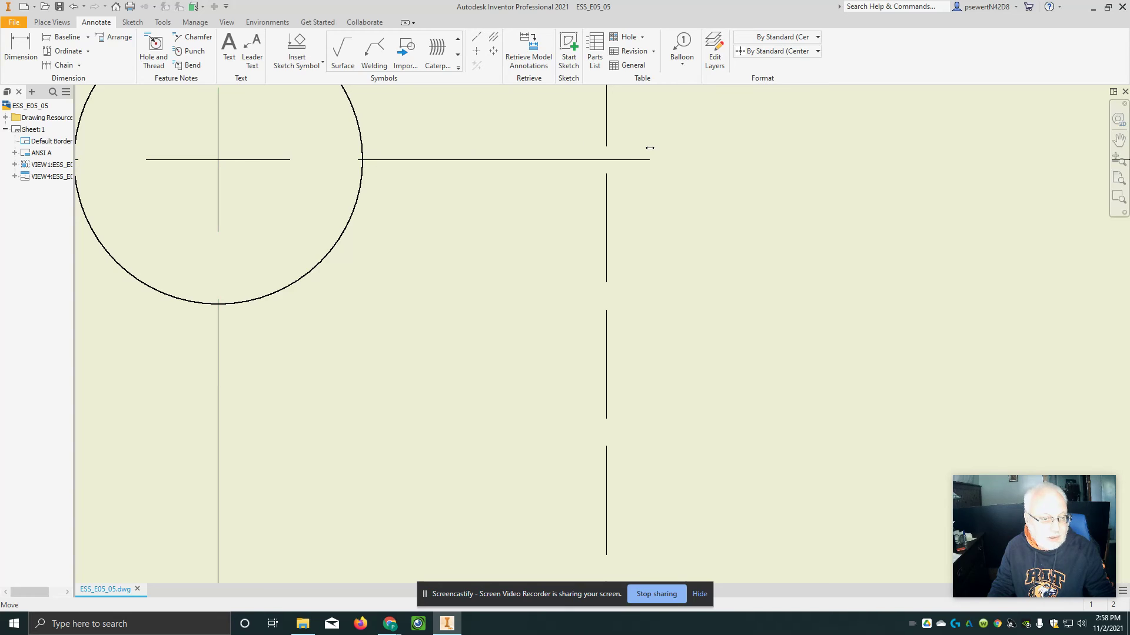
{"action": "left_click", "coordinate": [646, 169]}
{"action": "scroll", "coordinate": [594, 188], "scroll_direction": "down", "scroll_amount": 6}
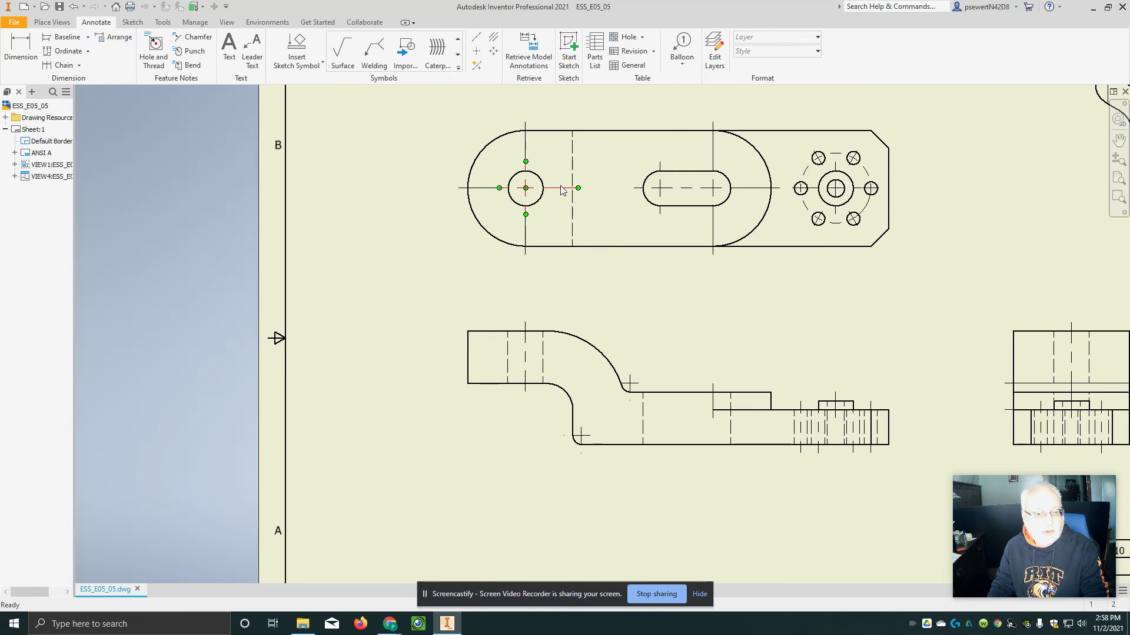
{"action": "left_click", "coordinate": [562, 188]}
{"action": "left_click_drag", "start_coordinate": [571, 189], "coordinate": [591, 188]}
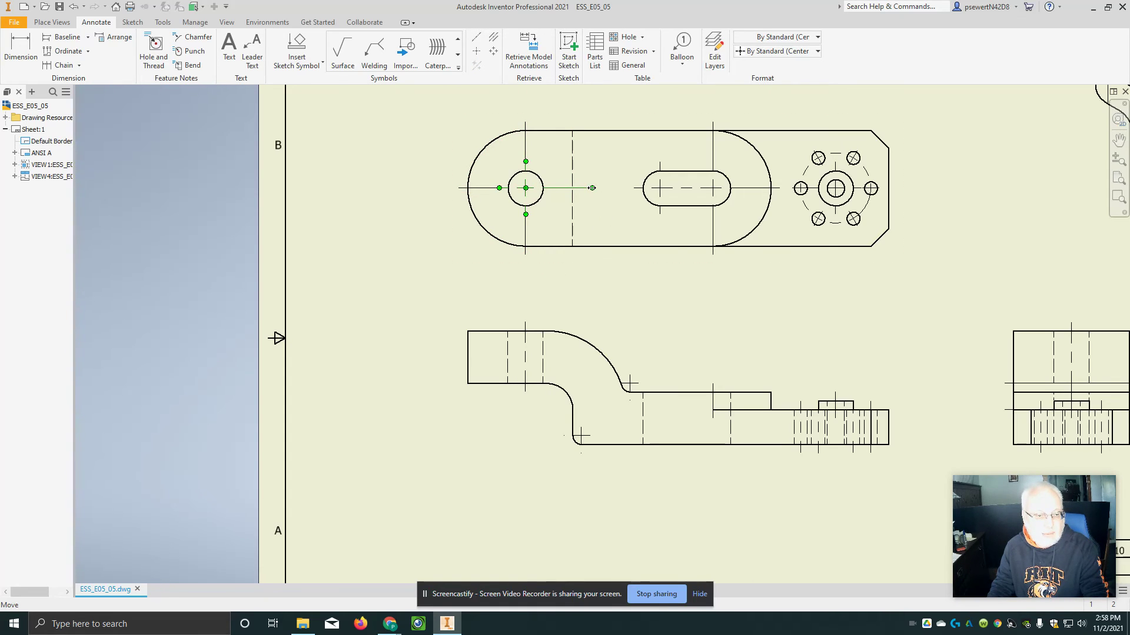
{"action": "key", "text": "Escape"}
{"action": "left_click", "coordinate": [609, 234]}
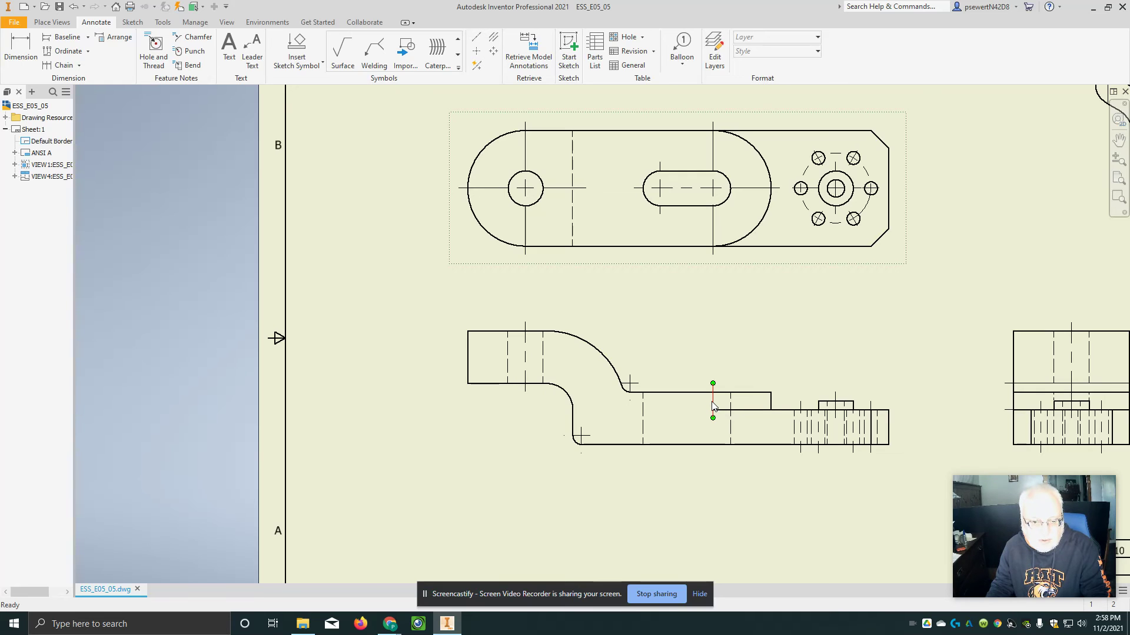
Delete the large right arc's center mark in the top view and place a center mark on the slot's right end arc
{"action": "left_click", "coordinate": [712, 232]}
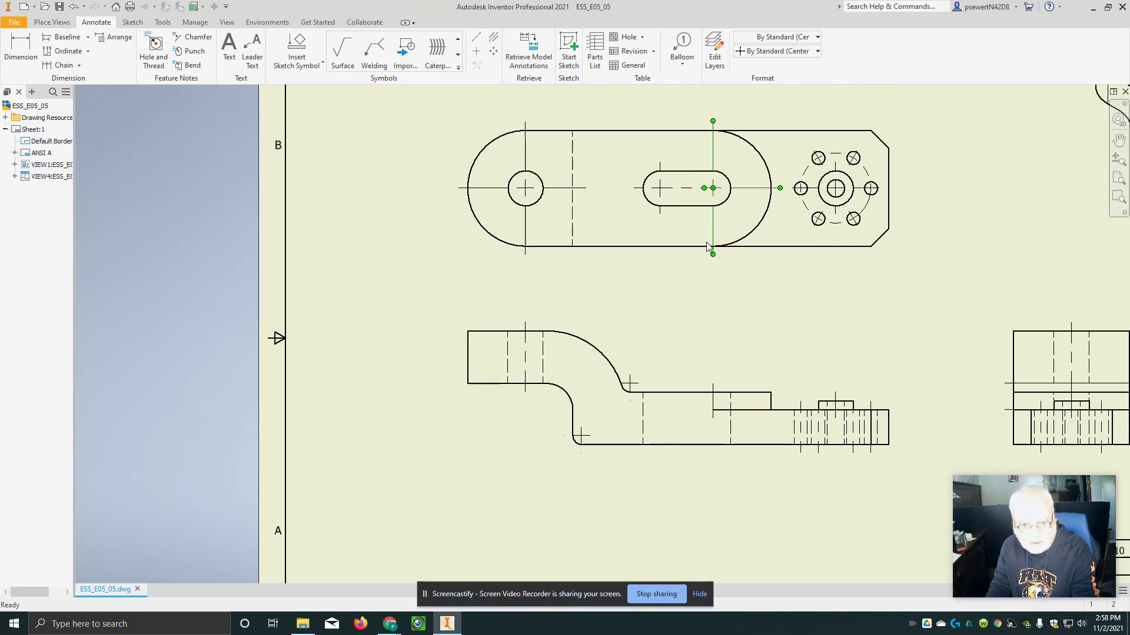
{"action": "key", "text": "Delete"}
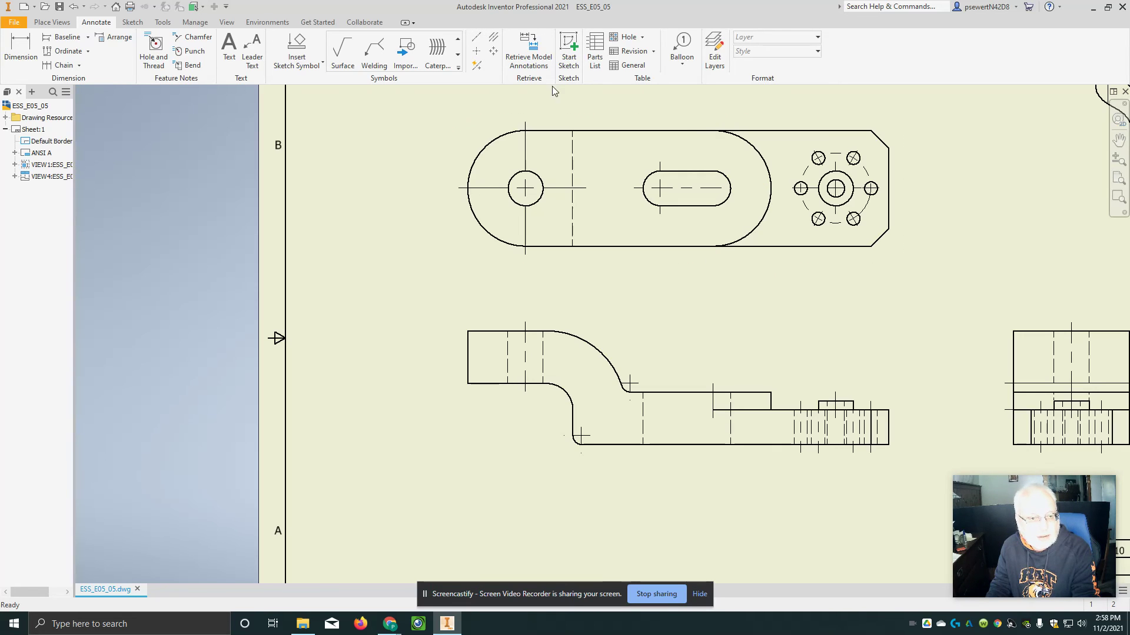
{"action": "left_click", "coordinate": [476, 51]}
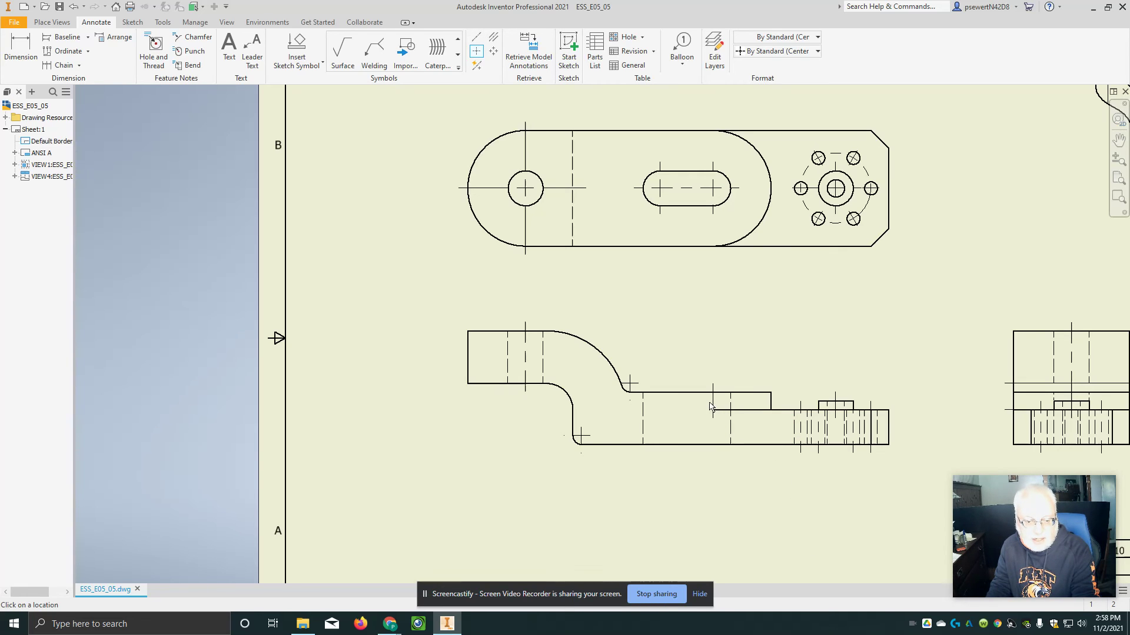
{"action": "key", "text": "Escape"}
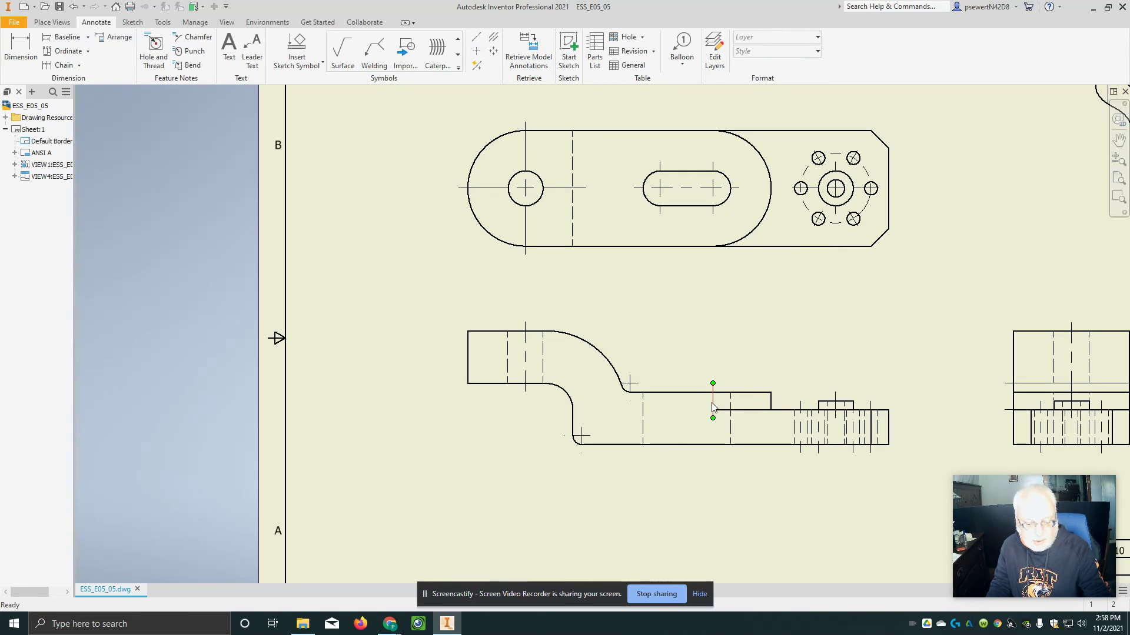
Delete the short vertical centerline near the slot and the centerline through the small boss in the front view
{"action": "scroll", "coordinate": [845, 442], "scroll_direction": "up", "scroll_amount": 5}
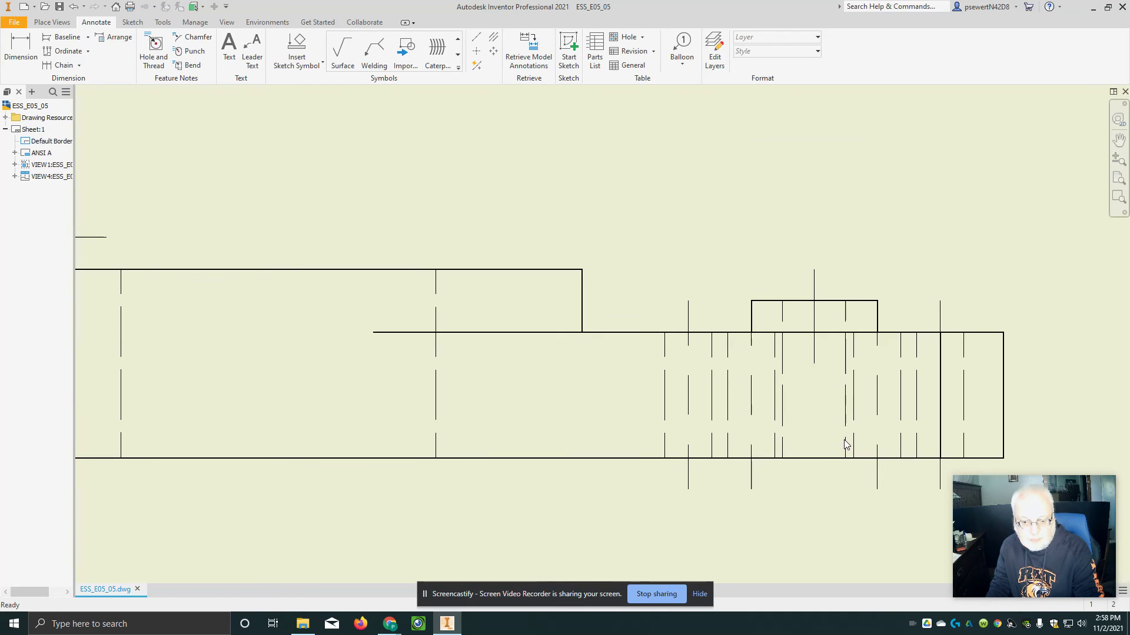
{"action": "left_click", "coordinate": [814, 345]}
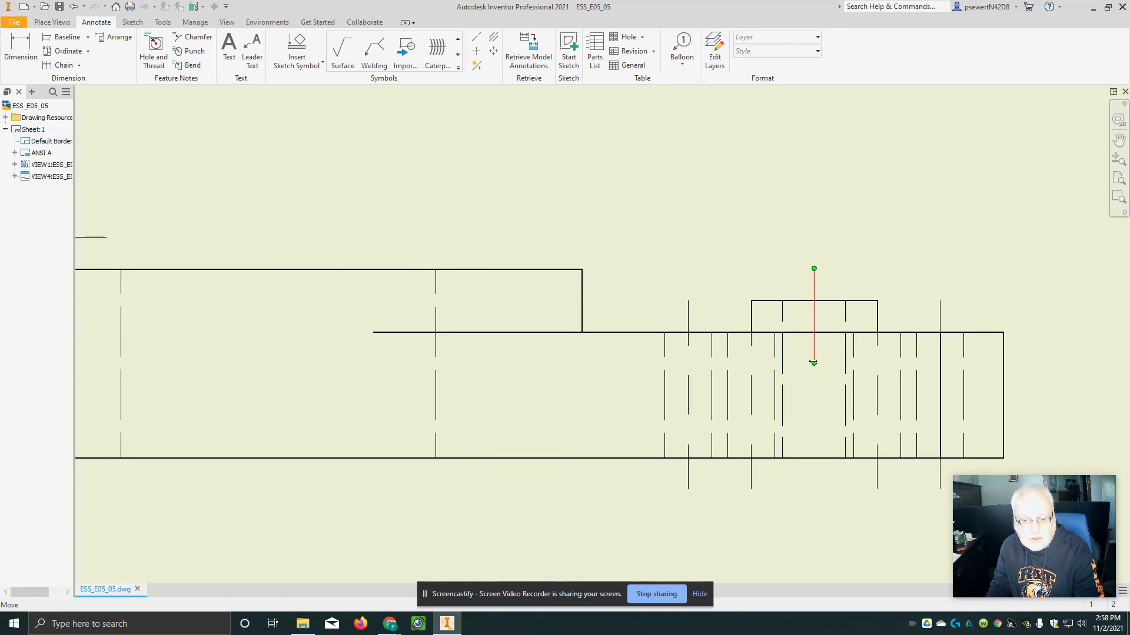
{"action": "left_click_drag", "start_coordinate": [814, 363], "coordinate": [815, 488]}
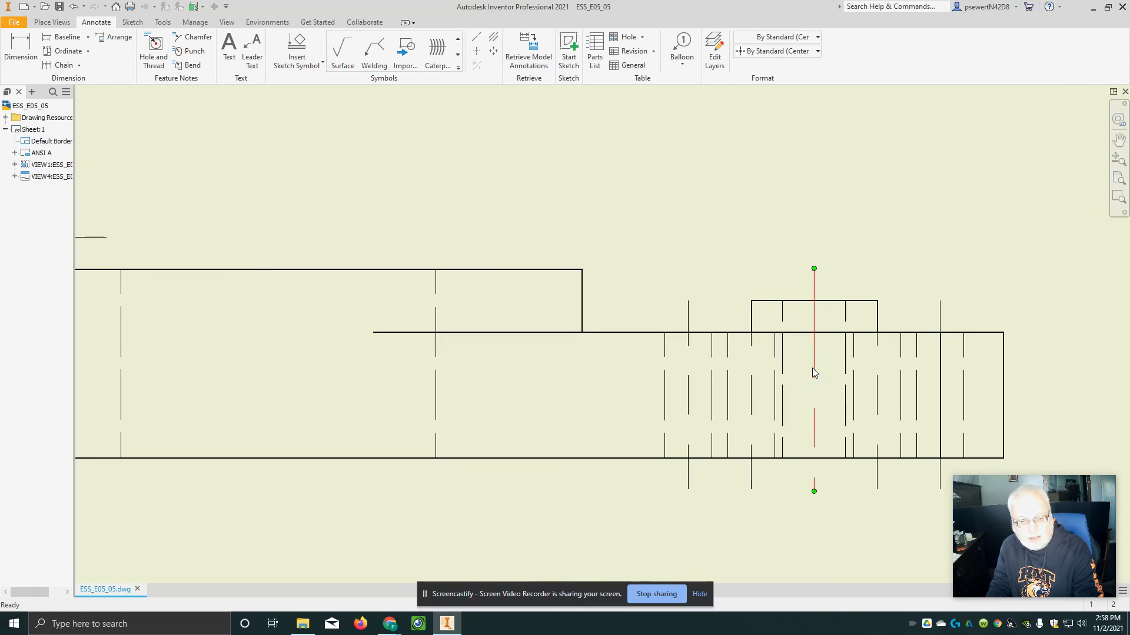
{"action": "key", "text": "Delete"}
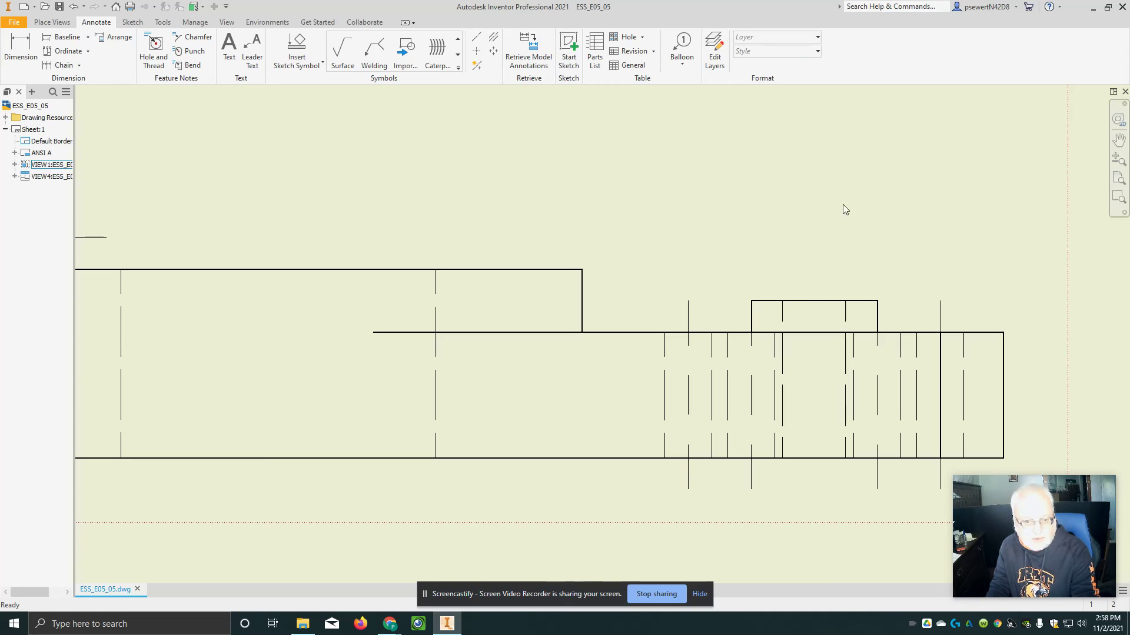
Add a bisector centerline through the small boss in the front view, midway between the hidden edges of its hole
{"action": "left_click", "coordinate": [493, 37]}
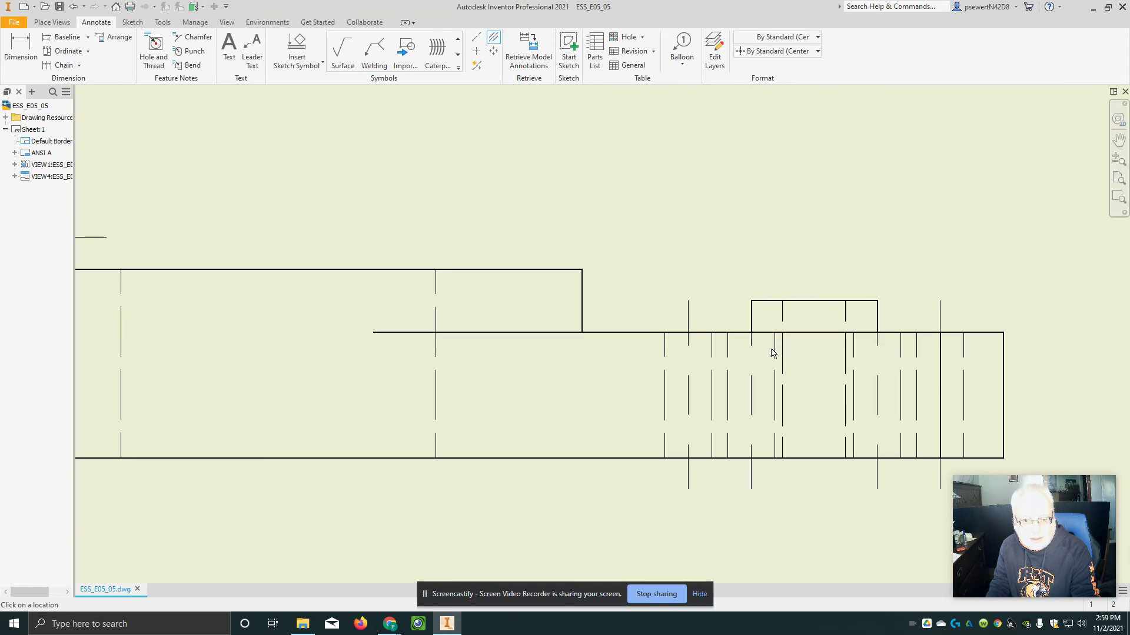
{"action": "left_click", "coordinate": [782, 316]}
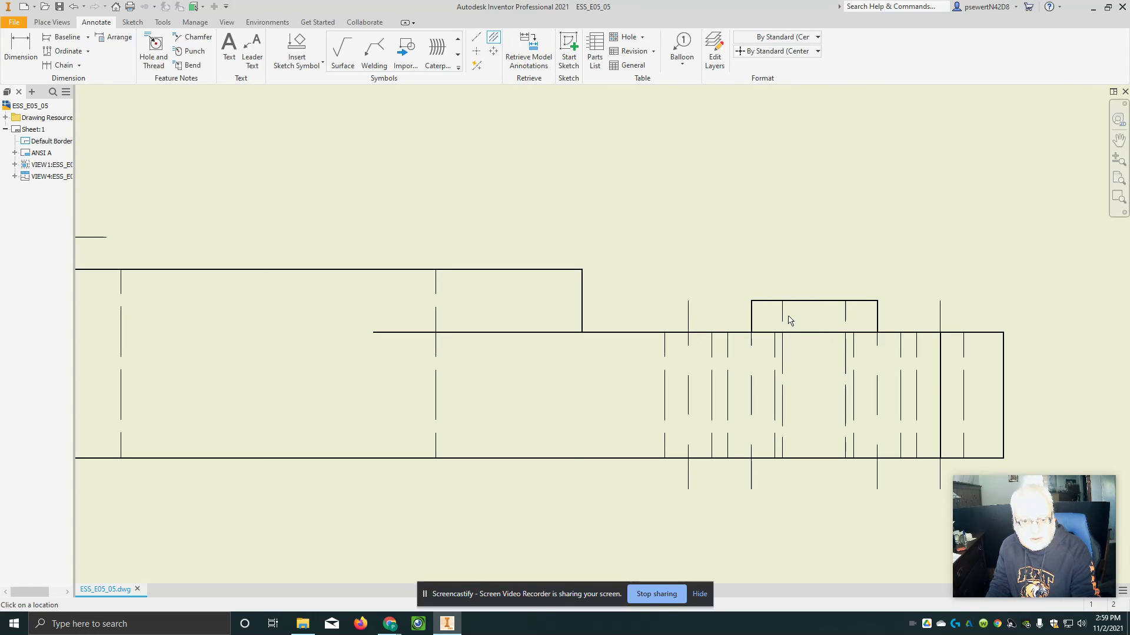
{"action": "left_click", "coordinate": [846, 315]}
{"action": "key", "text": "Escape"}
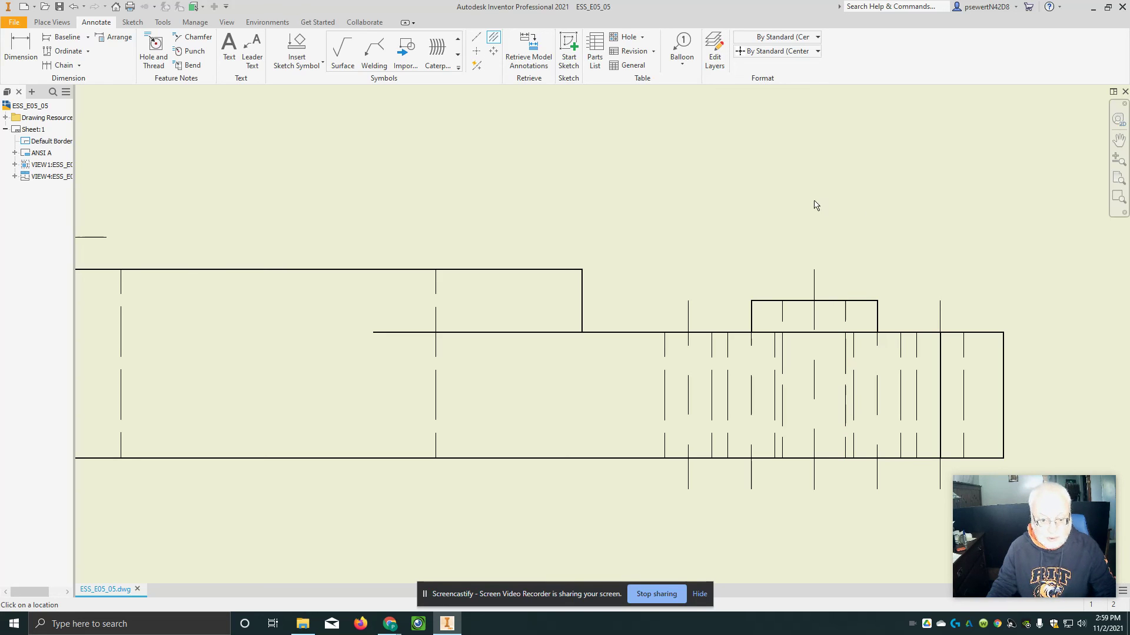
Delete the short vertical centerline through the small boss in the side view
{"action": "scroll", "coordinate": [668, 301], "scroll_direction": "down", "scroll_amount": 5}
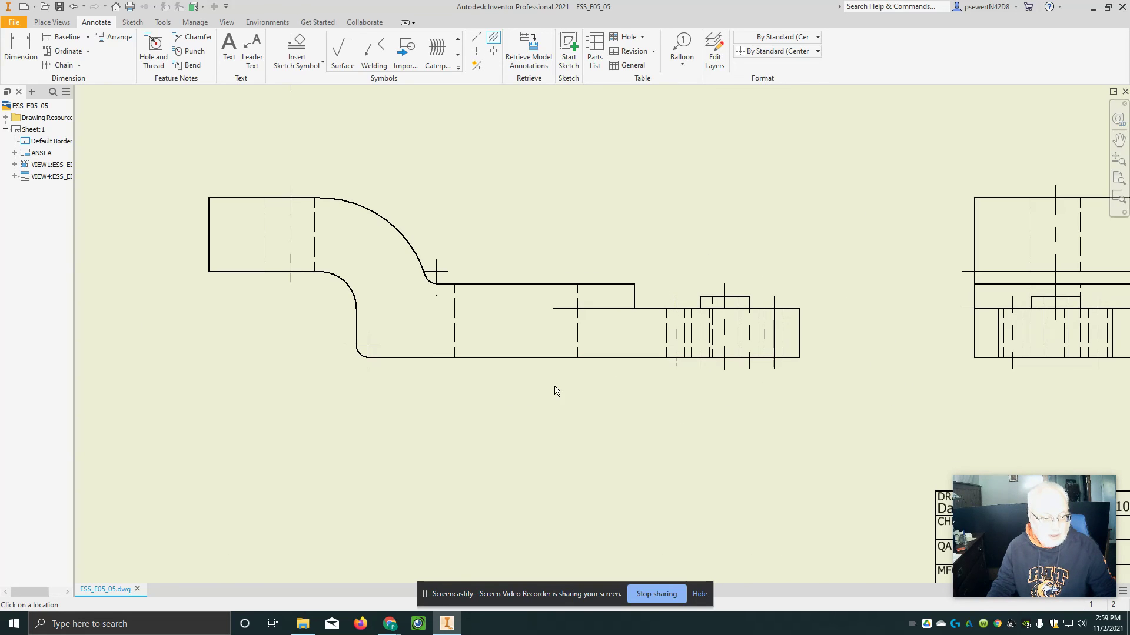
{"action": "mouse_move", "coordinate": [970, 336]}
{"action": "middle_mouse_down"}
{"action": "mouse_move", "coordinate": [884, 358]}
{"action": "mouse_move", "coordinate": [621, 384]}
{"action": "middle_mouse_up"}
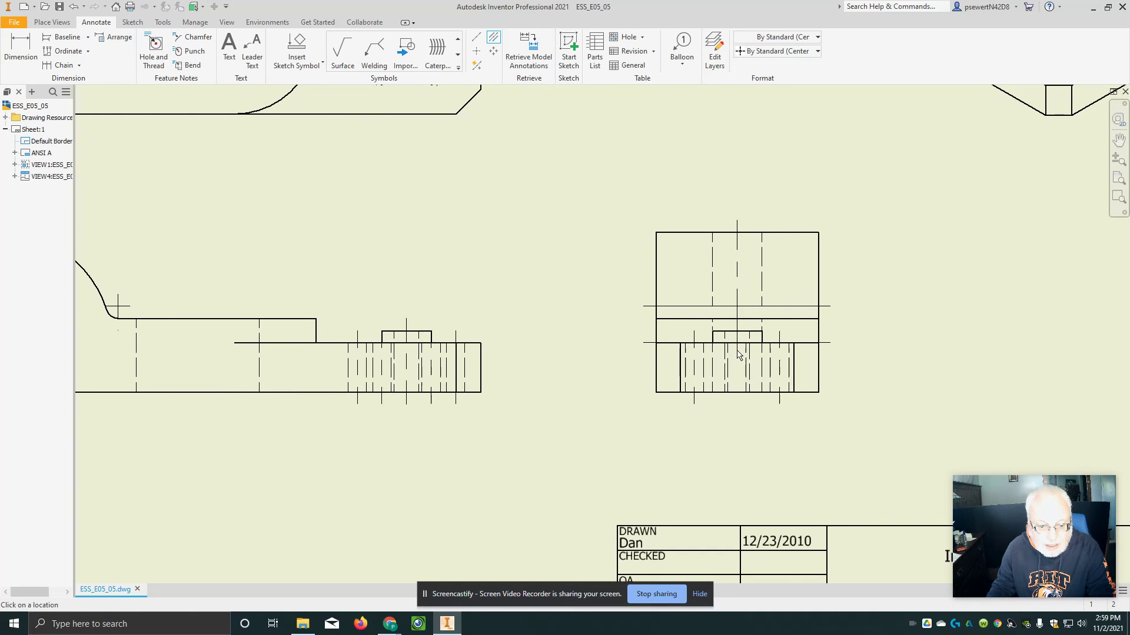
{"action": "scroll", "coordinate": [739, 354], "scroll_direction": "down", "scroll_amount": 3}
{"action": "scroll", "coordinate": [736, 353], "scroll_direction": "up", "scroll_amount": 10}
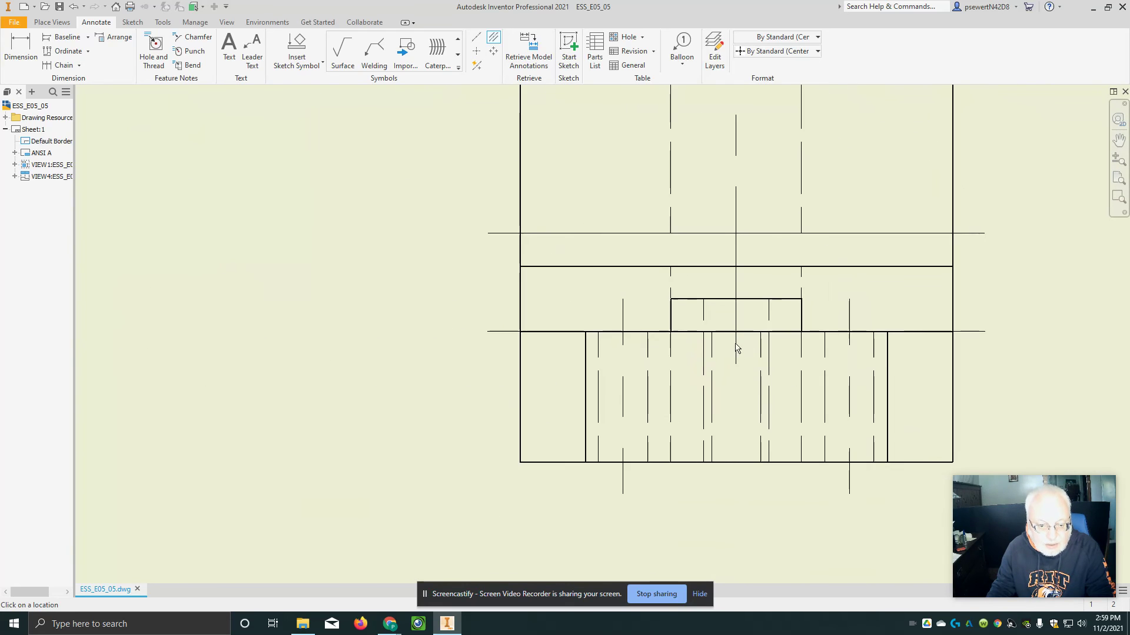
{"action": "mouse_move", "coordinate": [756, 277]}
{"action": "middle_mouse_down"}
{"action": "mouse_move", "coordinate": [745, 350]}
{"action": "mouse_move", "coordinate": [731, 343]}
{"action": "middle_mouse_up"}
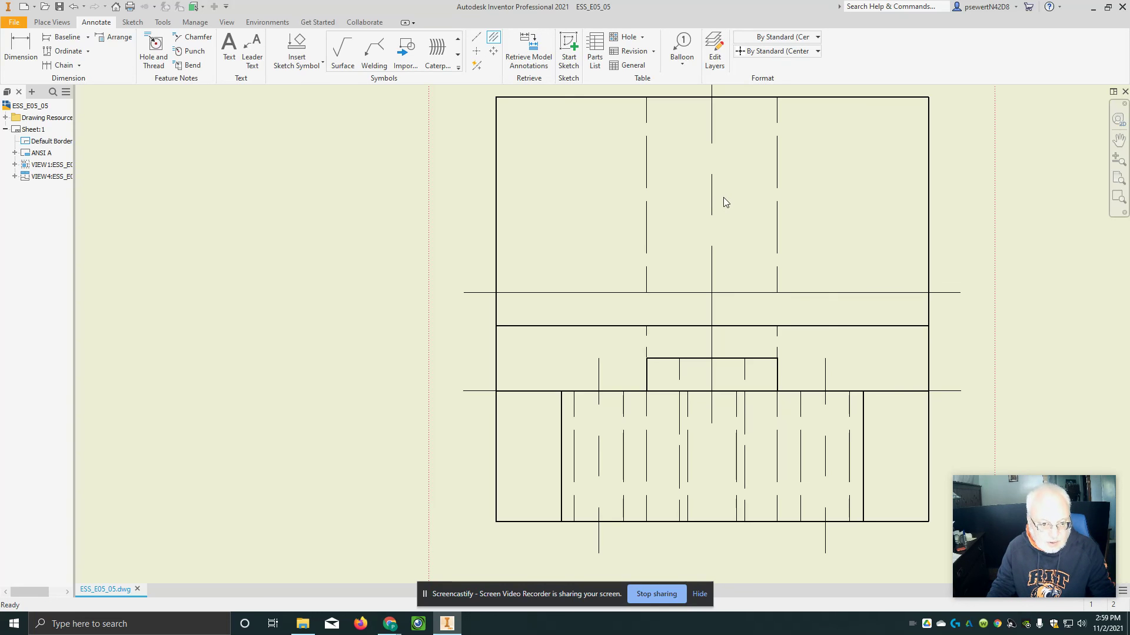
{"action": "key", "text": "Escape"}
{"action": "left_click", "coordinate": [712, 209]}
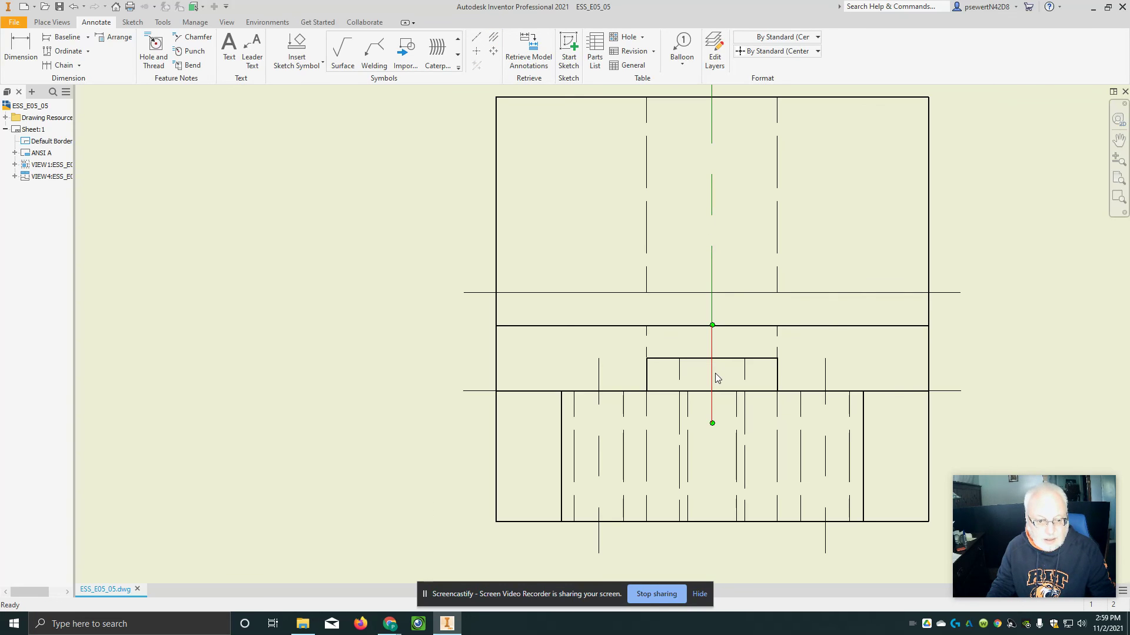
{"action": "key", "text": "Delete"}
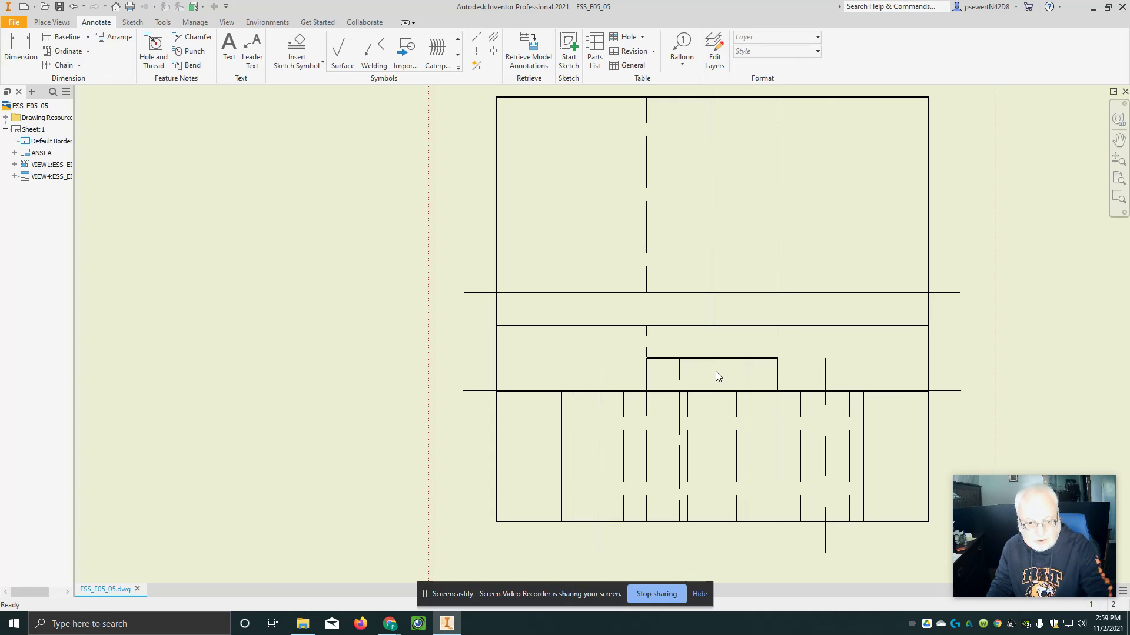
Extend the upper hole's vertical centerline in the side view down through the boss and past the part's bottom edge
{"action": "left_click", "coordinate": [713, 260]}
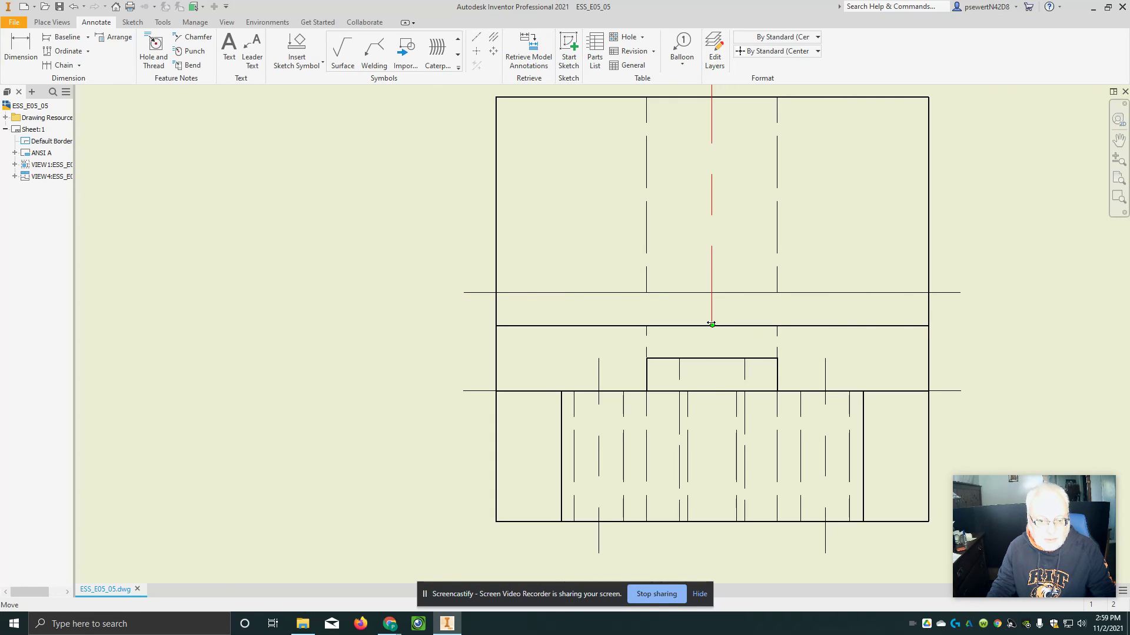
{"action": "left_click_drag", "start_coordinate": [712, 324], "coordinate": [744, 549]}
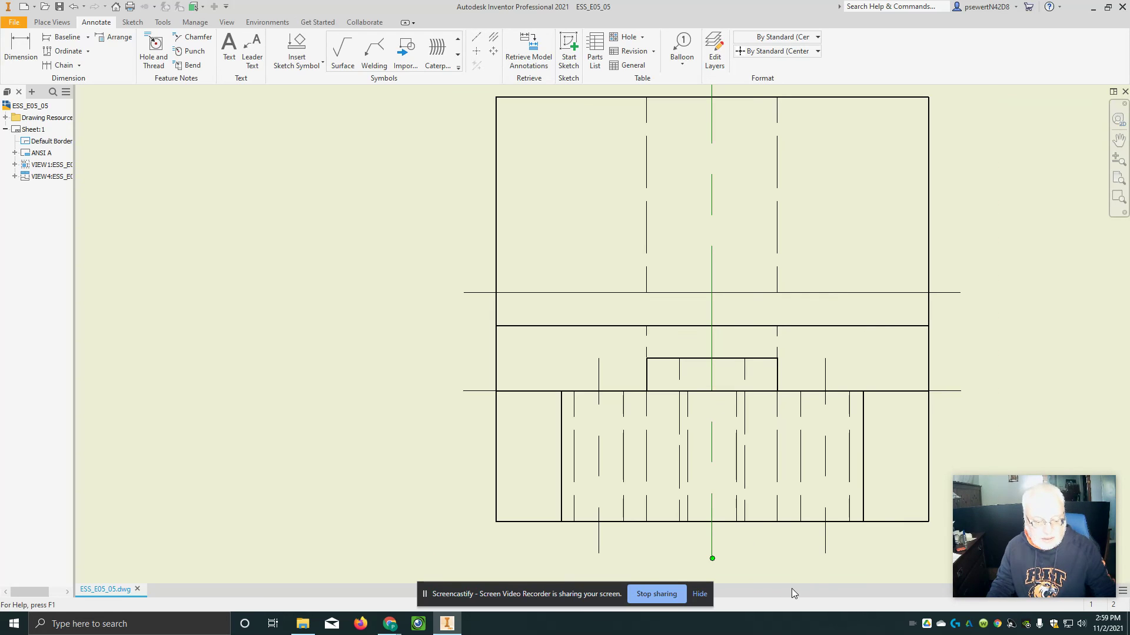
{"action": "key", "text": "Escape"}
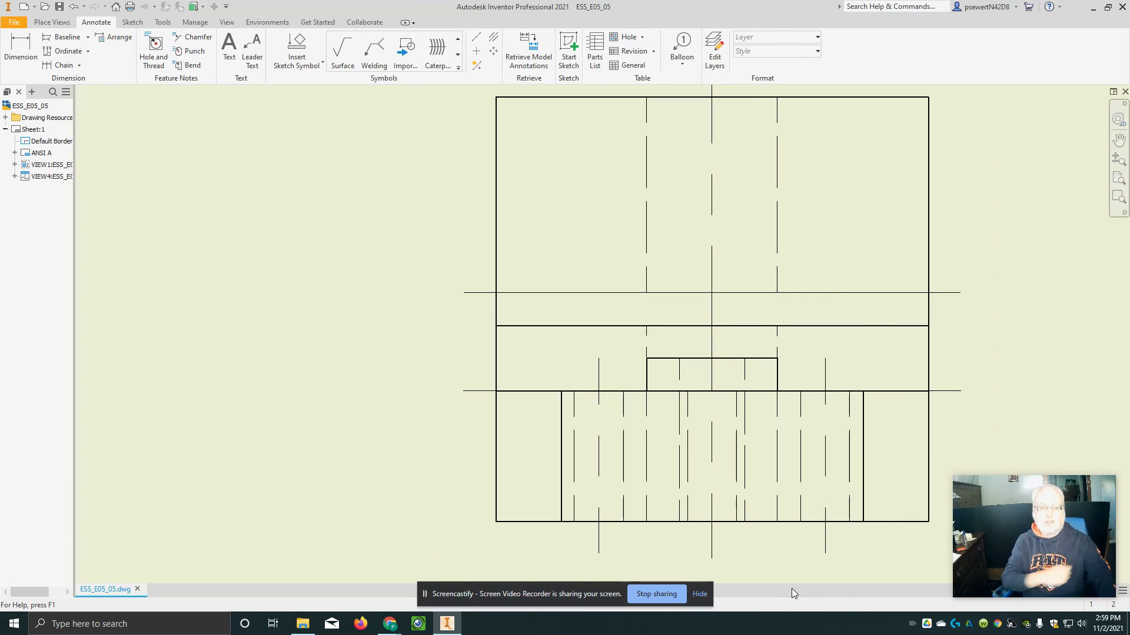
Delete the upper horizontal centerline that overlaps the hidden line in the side view
{"action": "scroll", "coordinate": [811, 534], "scroll_direction": "up", "scroll_amount": 2}
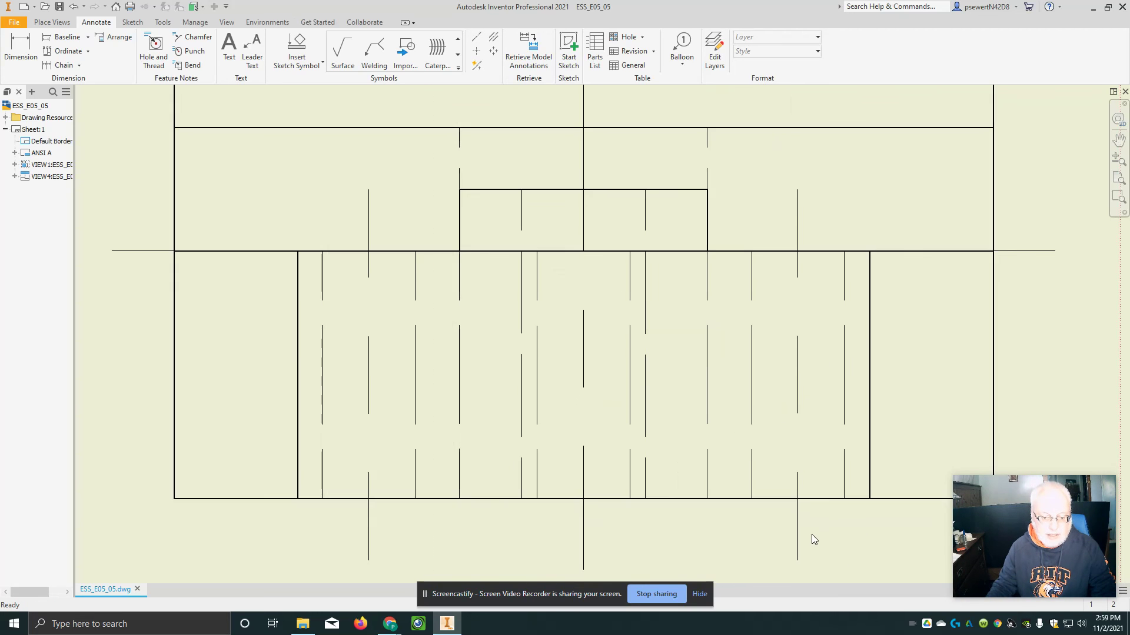
{"action": "scroll", "coordinate": [818, 532], "scroll_direction": "down", "scroll_amount": 4}
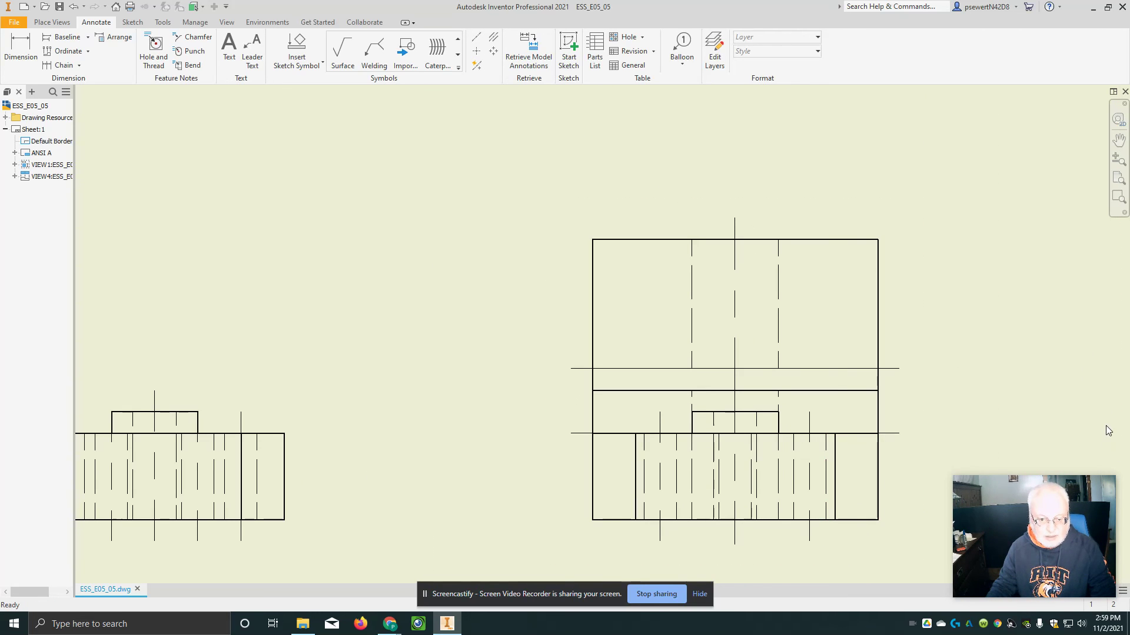
{"action": "left_click", "coordinate": [605, 367]}
{"action": "key", "text": "Escape"}
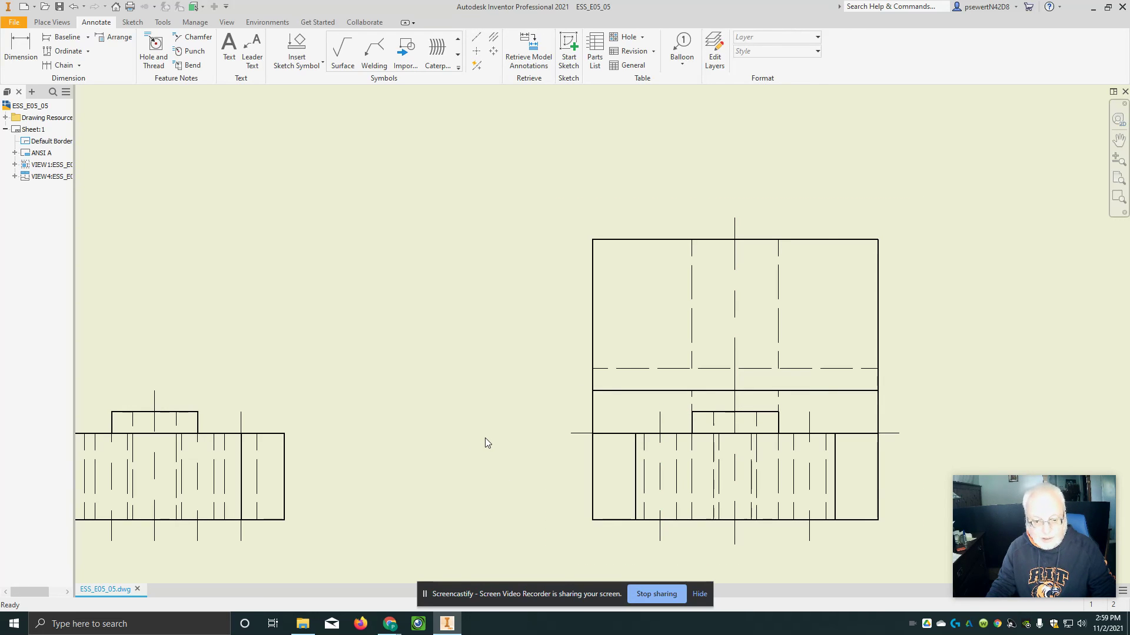
{"action": "scroll", "coordinate": [485, 437], "scroll_direction": "up", "scroll_amount": 5}
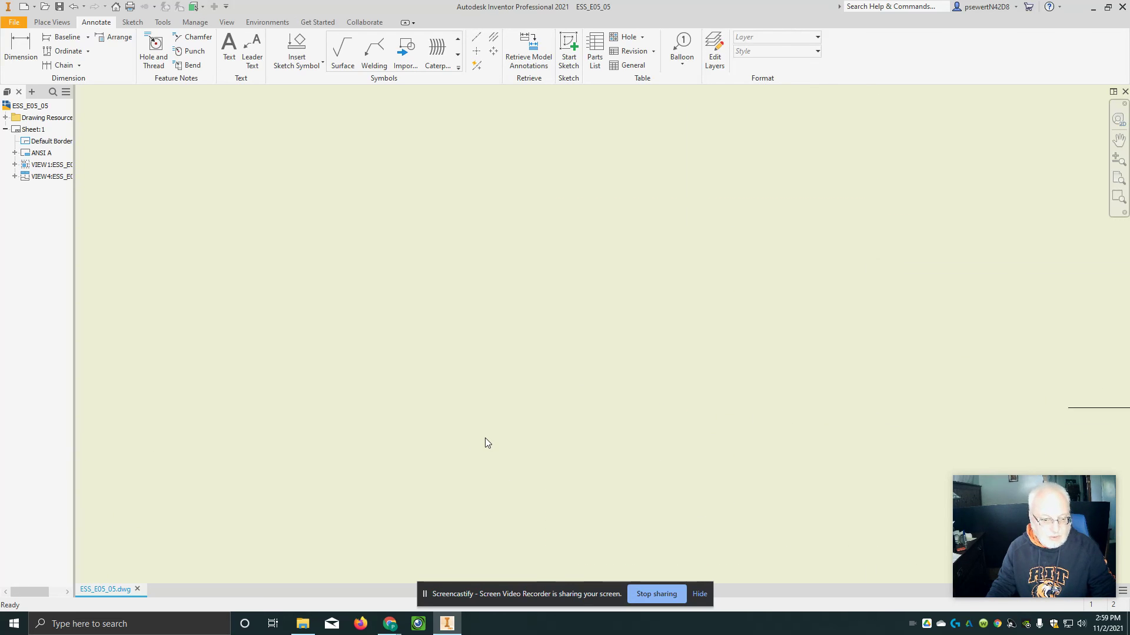
{"action": "scroll", "coordinate": [485, 438], "scroll_direction": "down", "scroll_amount": 8}
{"action": "scroll", "coordinate": [471, 345], "scroll_direction": "down", "scroll_amount": 5}
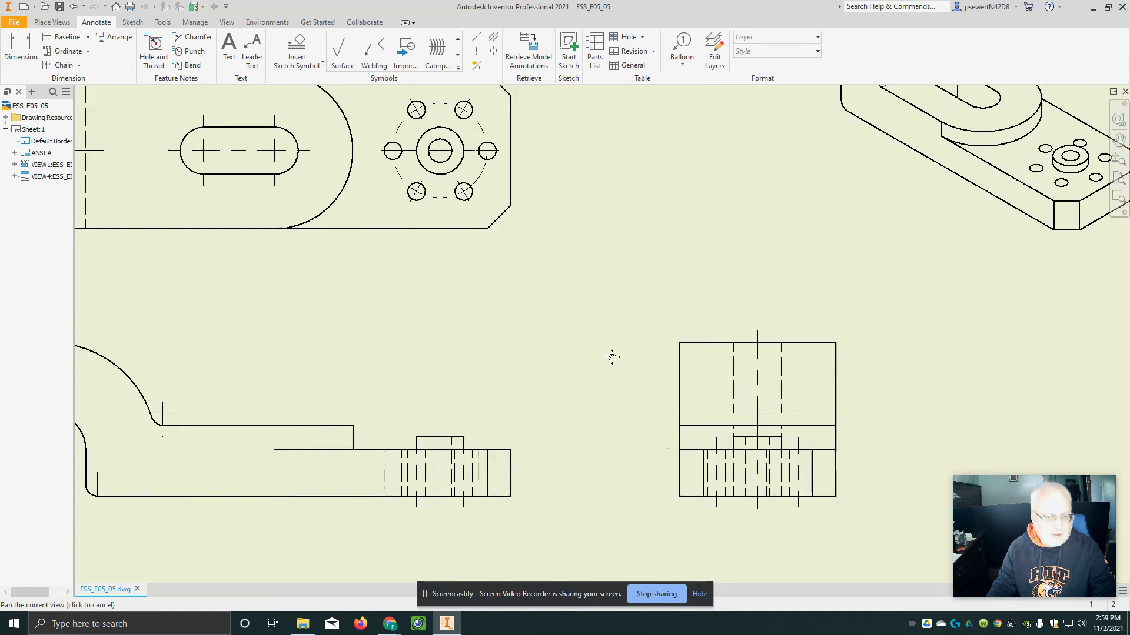
{"action": "mouse_move", "coordinate": [797, 367]}
{"action": "middle_mouse_down"}
{"action": "mouse_move", "coordinate": [630, 360]}
{"action": "mouse_move", "coordinate": [634, 373]}
{"action": "middle_mouse_up"}
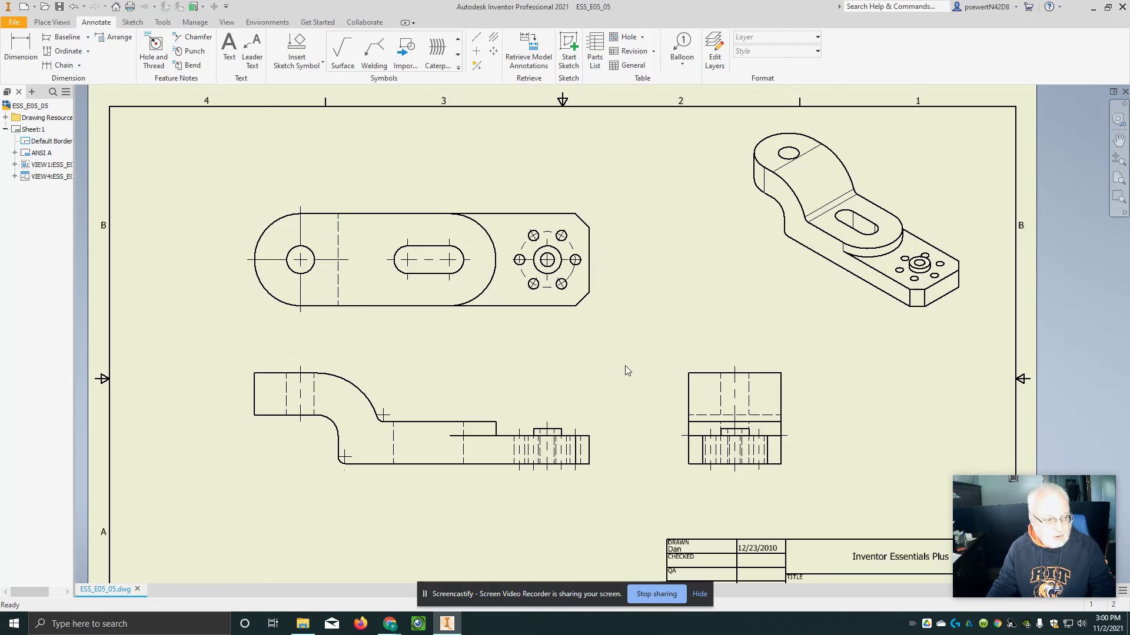